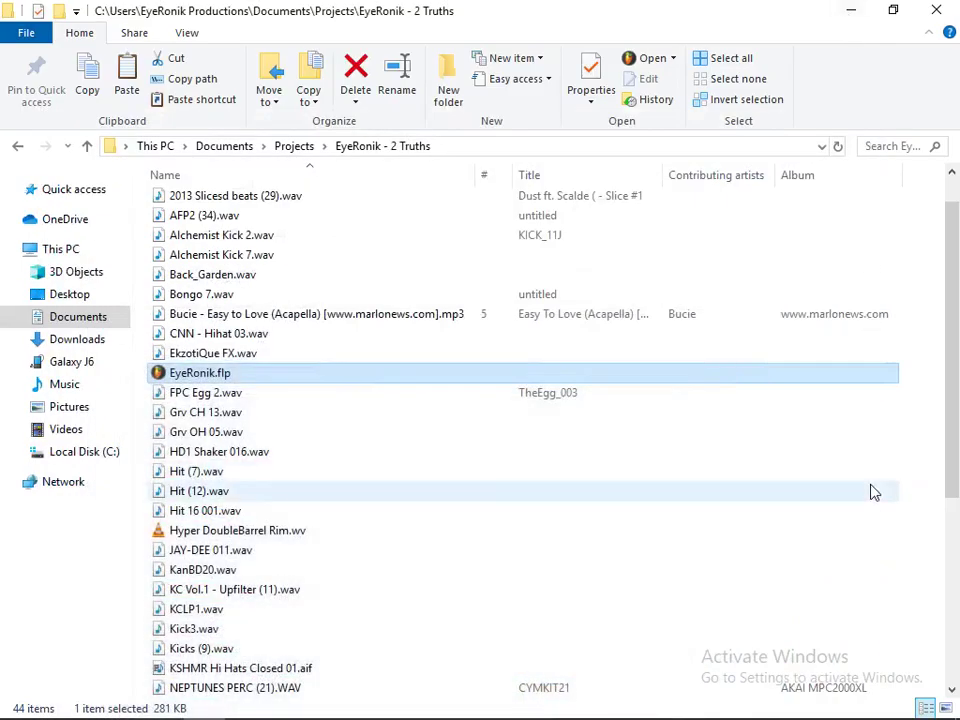
Step: Switch to the EyeRonik.flp project in FL Studio and examine the Playlist tracks at different zoom levels
{"action": "left_click", "coordinate": [576, 702]}
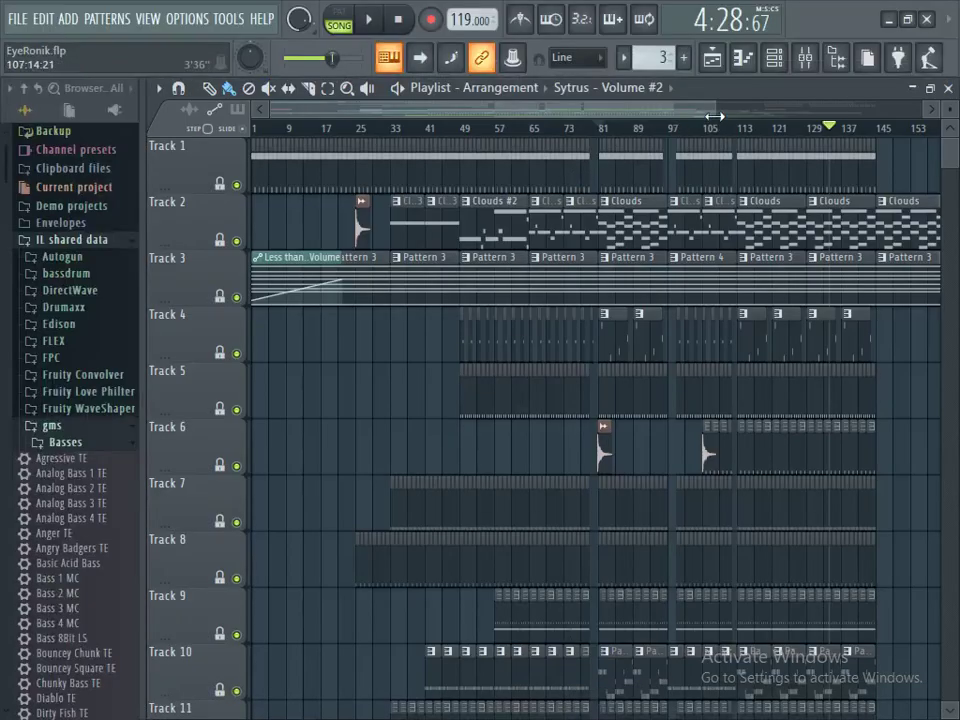
{"action": "scroll", "coordinate": [720, 128], "scroll_direction": "down", "scroll_amount": 3}
{"action": "scroll", "coordinate": [595, 400], "scroll_direction": "down", "scroll_amount": 5}
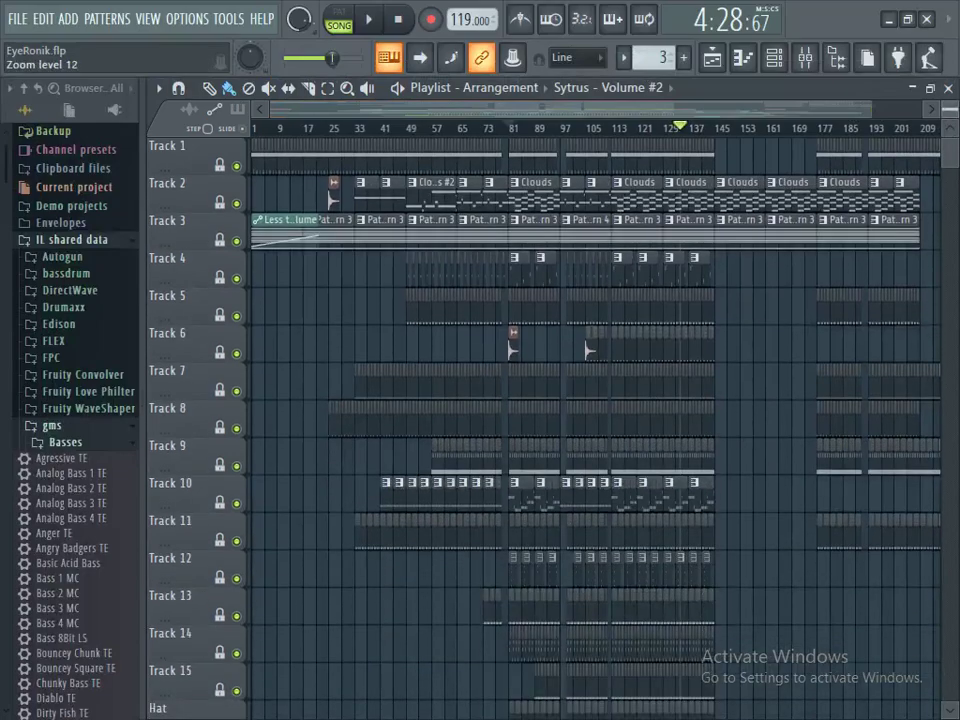
{"action": "scroll", "coordinate": [595, 400], "scroll_direction": "up", "scroll_amount": 5}
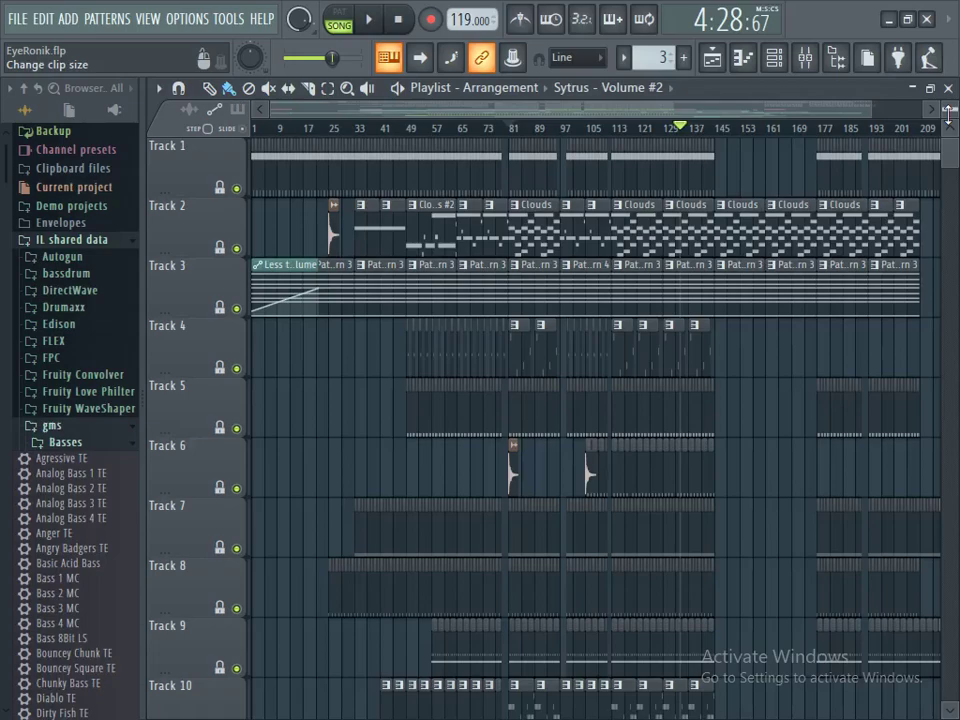
{"action": "scroll", "coordinate": [949, 117], "scroll_direction": "up", "scroll_amount": 5}
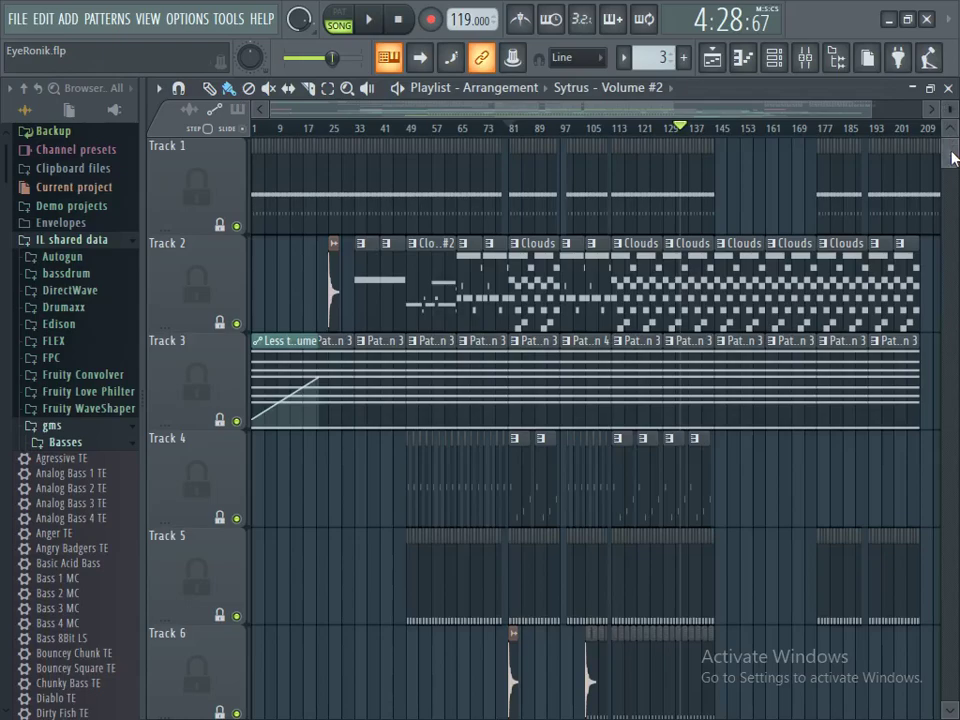
{"action": "left_click_drag", "start_coordinate": [953, 155], "coordinate": [953, 170]}
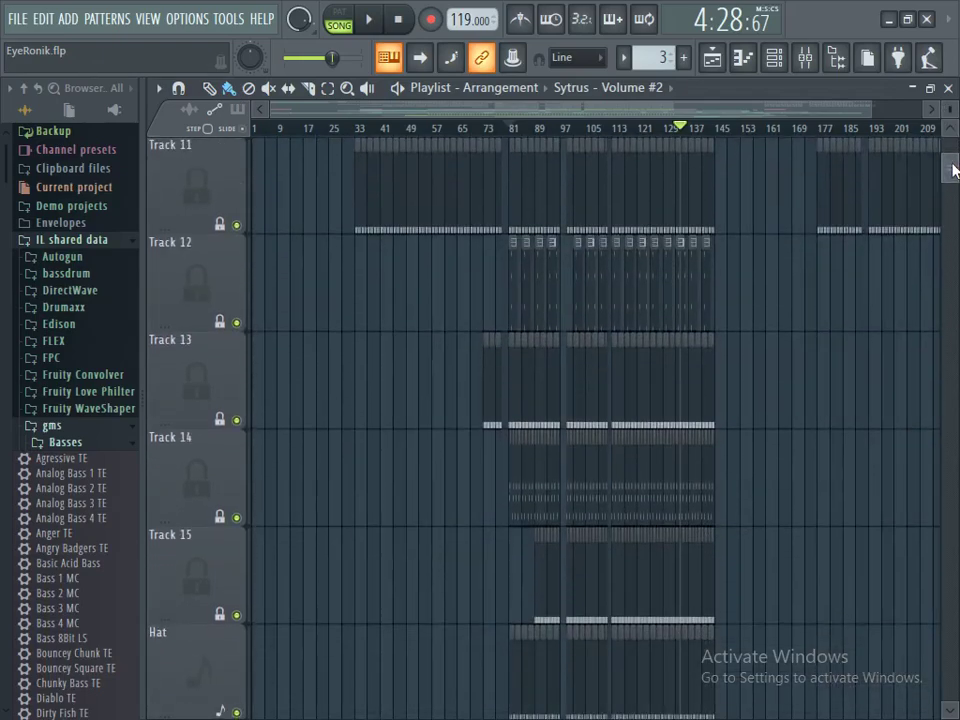
{"action": "left_click_drag", "start_coordinate": [953, 170], "coordinate": [949, 152]}
{"action": "mouse_move", "coordinate": [949, 108]}
{"action": "left_mouse_down"}
{"action": "mouse_move", "coordinate": [949, 138]}
{"action": "mouse_move", "coordinate": [949, 108]}
{"action": "left_mouse_up"}
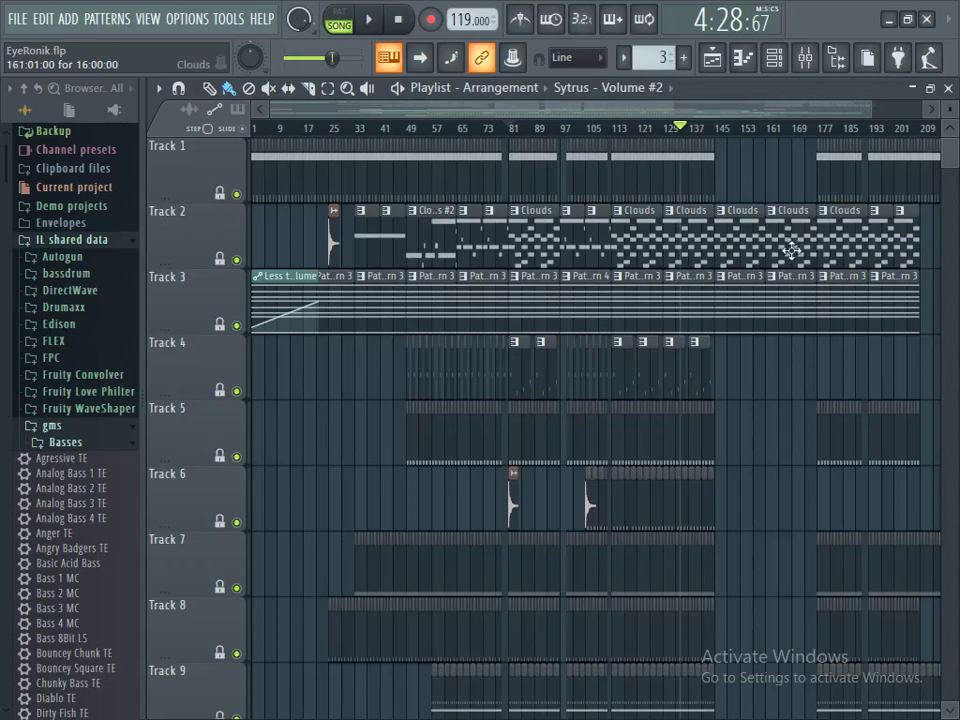
Step: Examine the arrangement along the timeline and the lower Playlist tracks, from Hat down to Track 26
{"action": "left_click_drag", "start_coordinate": [872, 107], "coordinate": [610, 107]}
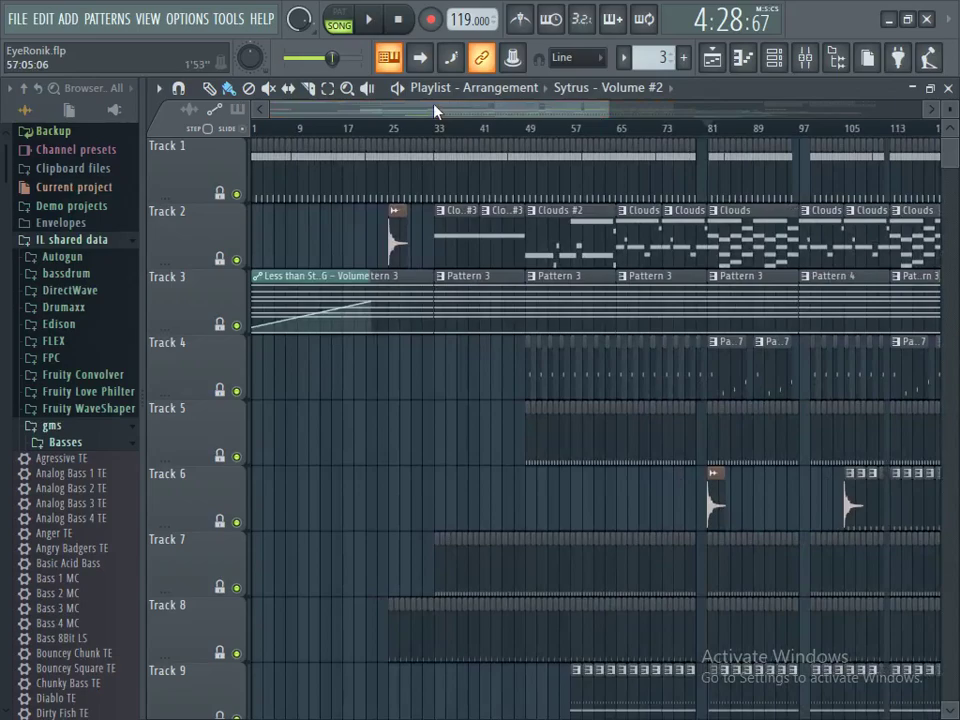
{"action": "left_click_drag", "start_coordinate": [435, 110], "coordinate": [456, 110]}
{"action": "left_click_drag", "start_coordinate": [609, 112], "coordinate": [767, 107]}
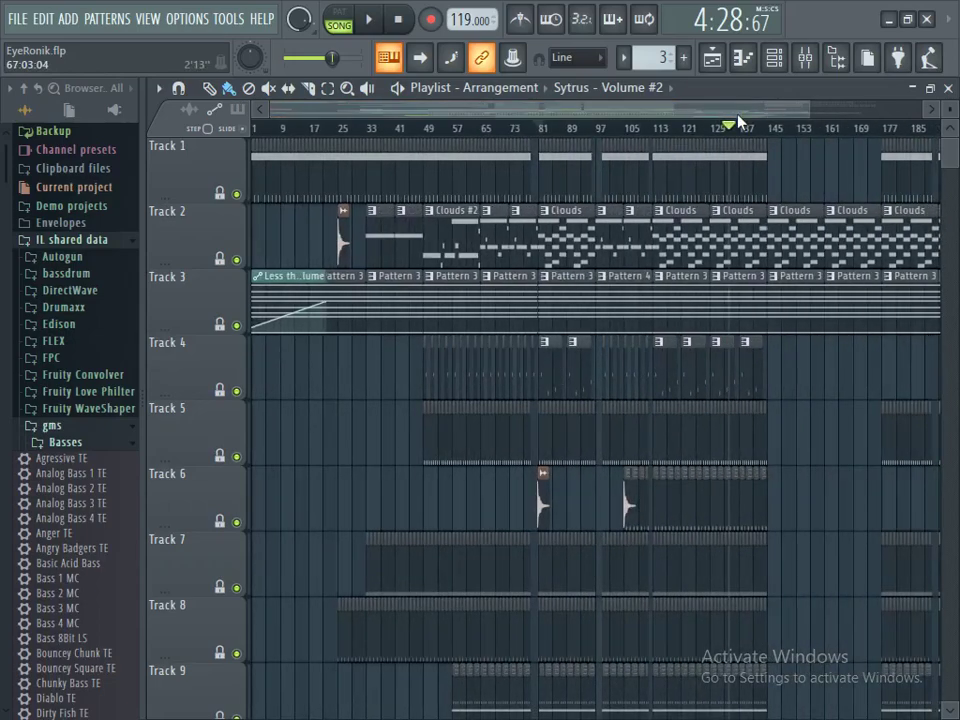
{"action": "left_click_drag", "start_coordinate": [698, 108], "coordinate": [767, 108]}
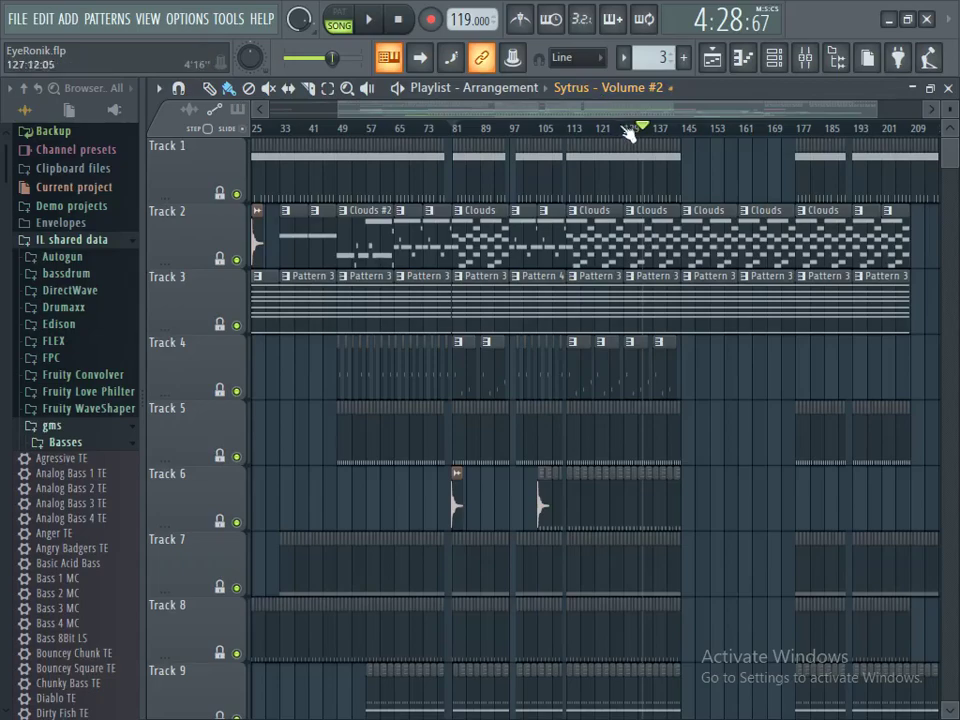
{"action": "scroll", "coordinate": [650, 118], "scroll_direction": "left", "scroll_amount": 3}
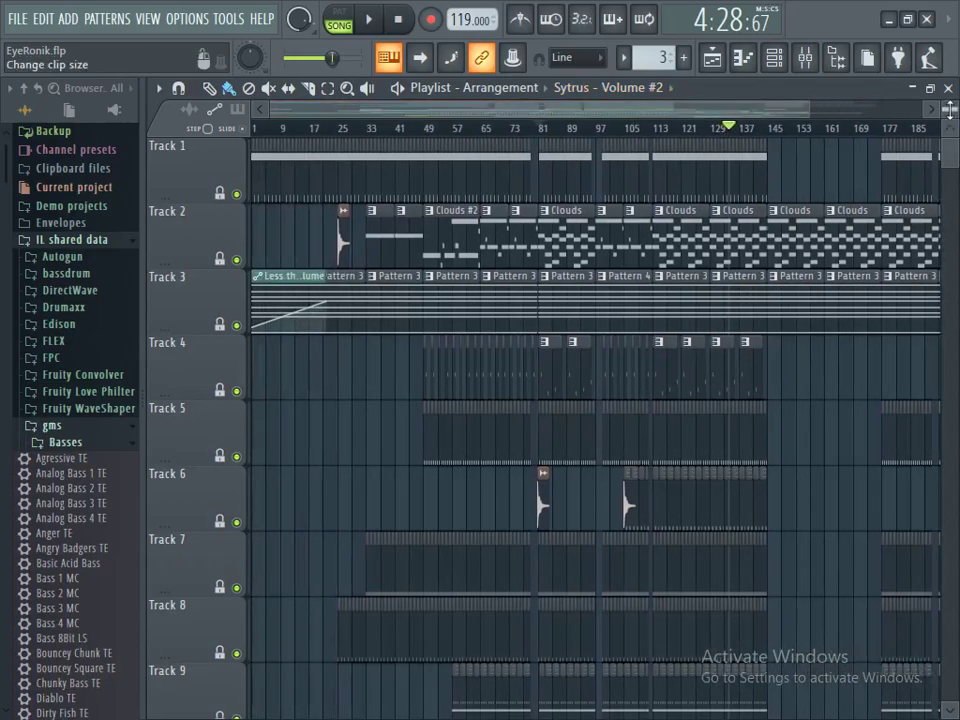
{"action": "scroll", "coordinate": [953, 133], "scroll_direction": "down", "scroll_amount": 1}
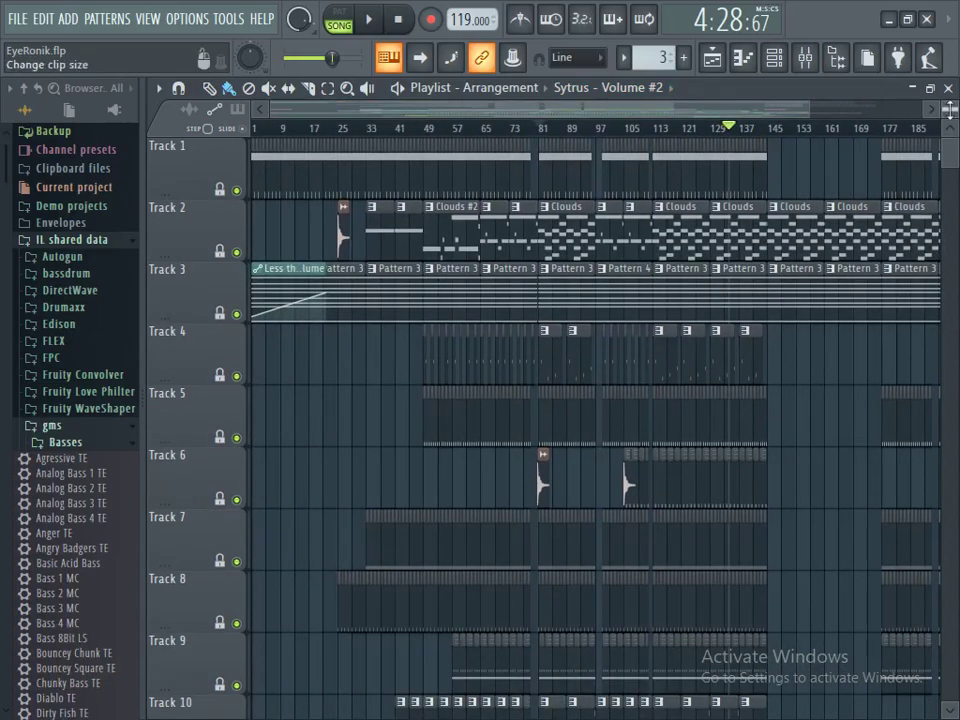
{"action": "scroll", "coordinate": [951, 110], "scroll_direction": "down", "scroll_amount": 1}
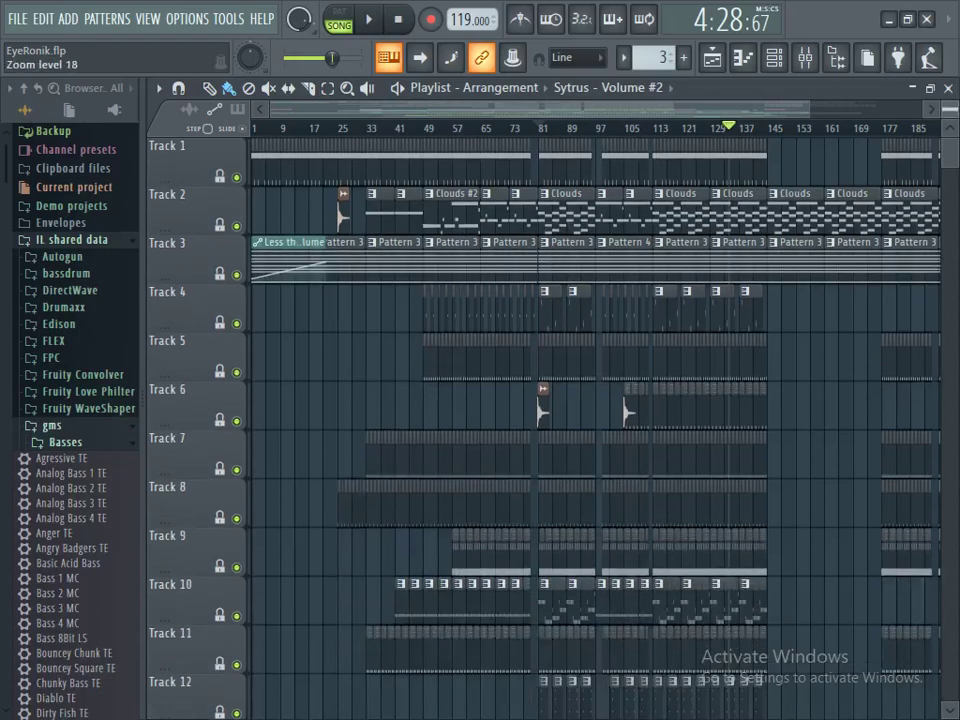
{"action": "left_click_drag", "start_coordinate": [953, 140], "coordinate": [955, 178]}
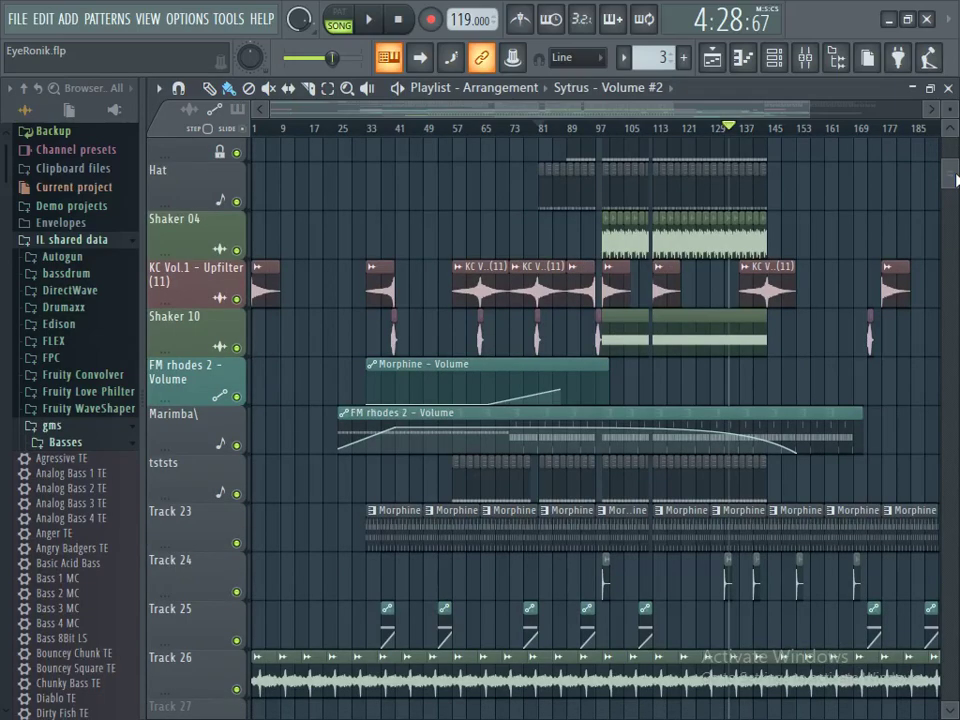
{"action": "left_click_drag", "start_coordinate": [956, 178], "coordinate": [956, 176]}
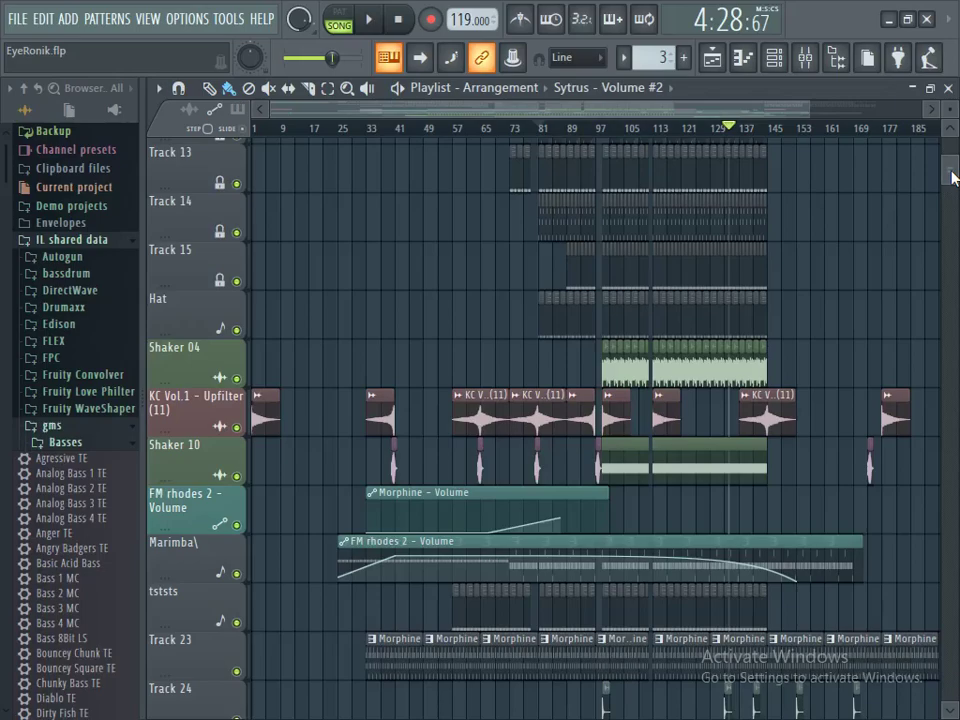
{"action": "left_click_drag", "start_coordinate": [953, 178], "coordinate": [953, 135]}
Step: Select the section from bar 81 to bar 97 on the Playlist timeline
{"action": "scroll", "coordinate": [612, 135], "scroll_direction": "up", "scroll_amount": 4}
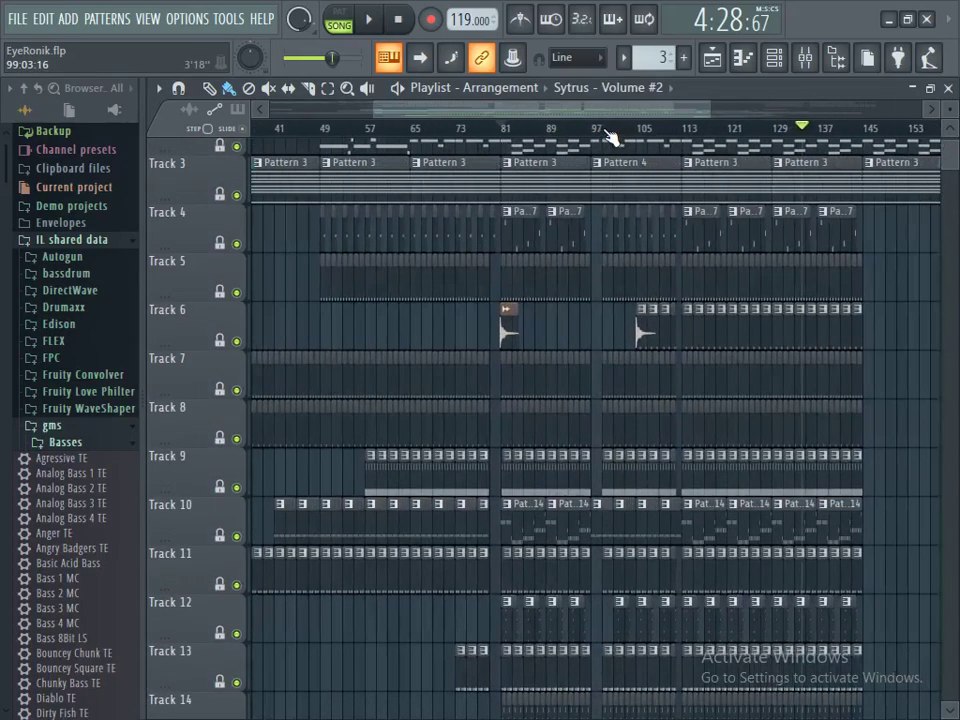
{"action": "scroll", "coordinate": [618, 134], "scroll_direction": "up", "scroll_amount": 2}
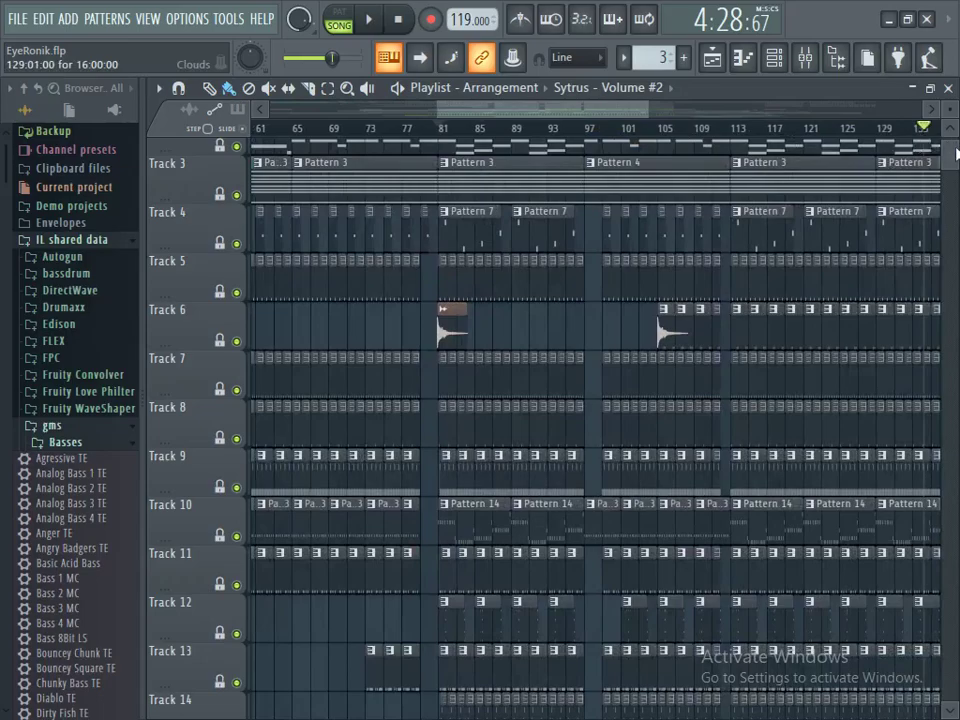
{"action": "scroll", "coordinate": [953, 152], "scroll_direction": "up", "scroll_amount": 1}
{"action": "scroll", "coordinate": [953, 145], "scroll_direction": "up", "scroll_amount": 1}
{"action": "scroll", "coordinate": [950, 139], "scroll_direction": "down", "scroll_amount": 3}
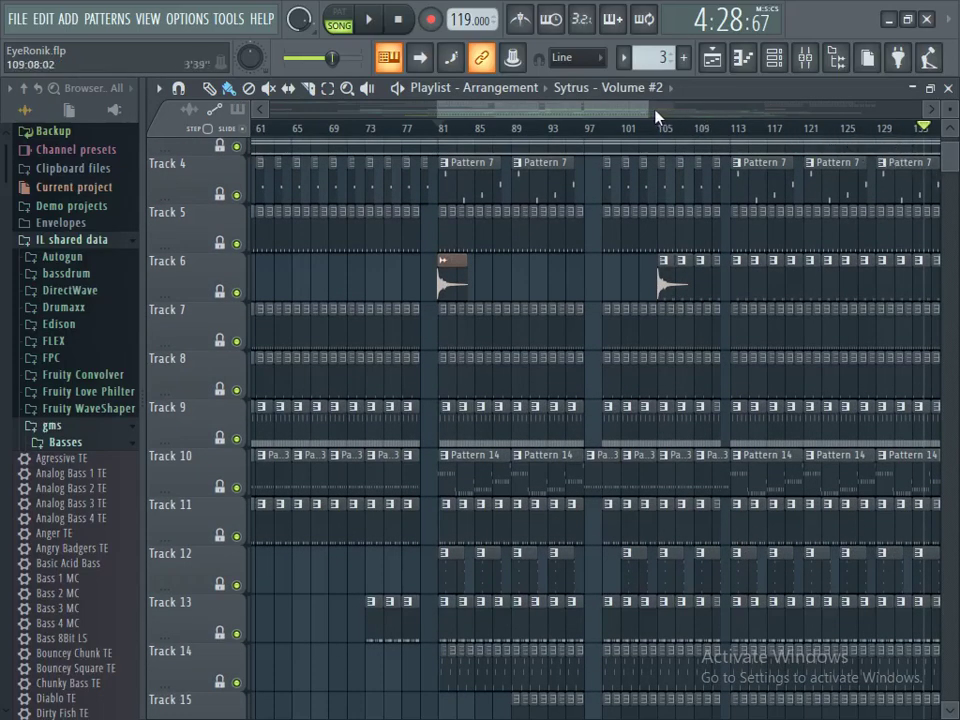
{"action": "left_click_drag", "start_coordinate": [657, 116], "coordinate": [692, 142]}
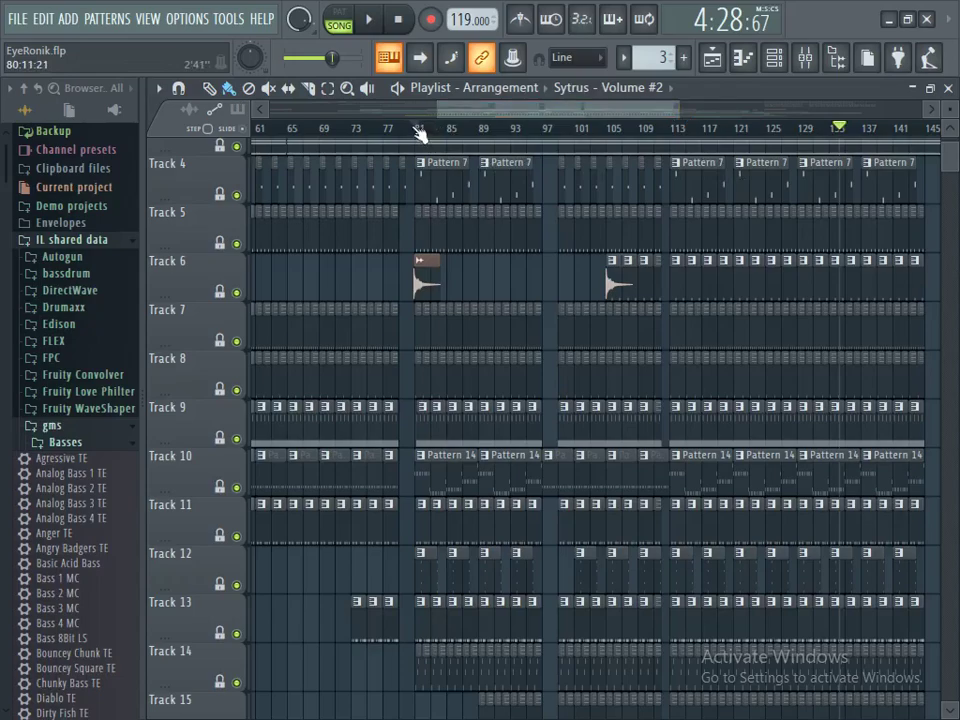
{"action": "left_click_drag", "start_coordinate": [420, 133], "coordinate": [549, 139]}
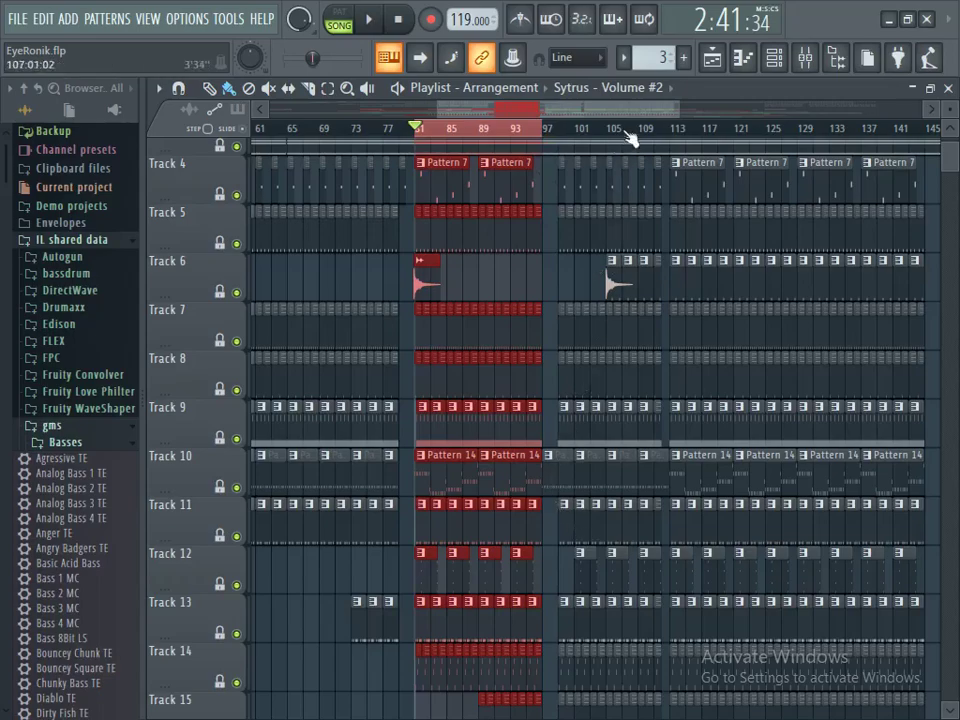
Step: Review the sections around the selection, play the song briefly from bar 57, and stop playback
{"action": "scroll", "coordinate": [530, 410], "scroll_direction": "up", "scroll_amount": 2}
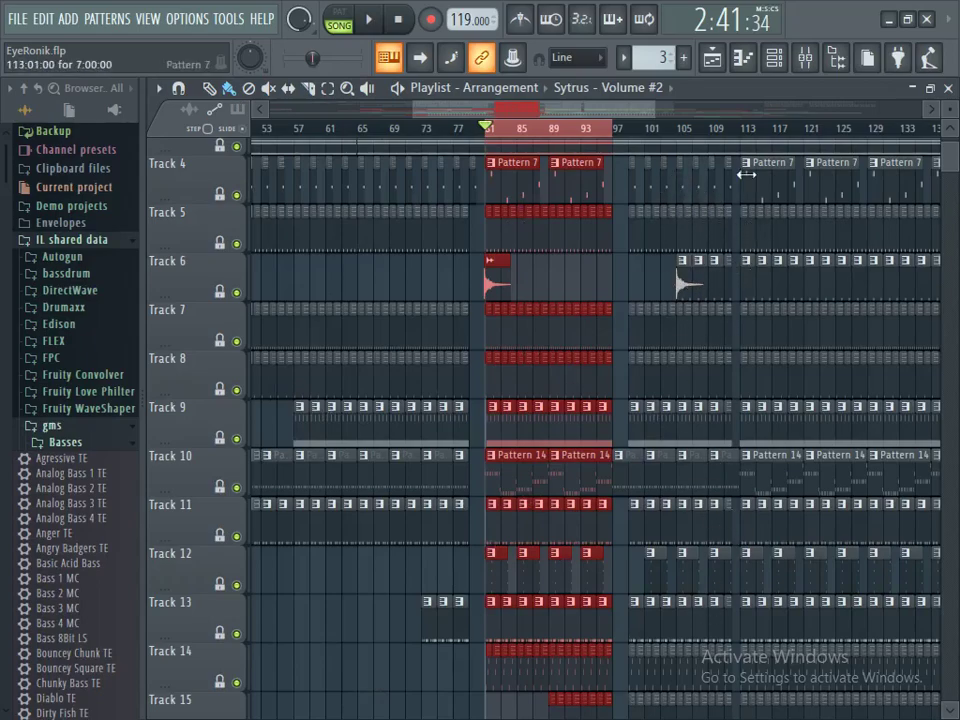
{"action": "left_click_drag", "start_coordinate": [566, 120], "coordinate": [786, 111]}
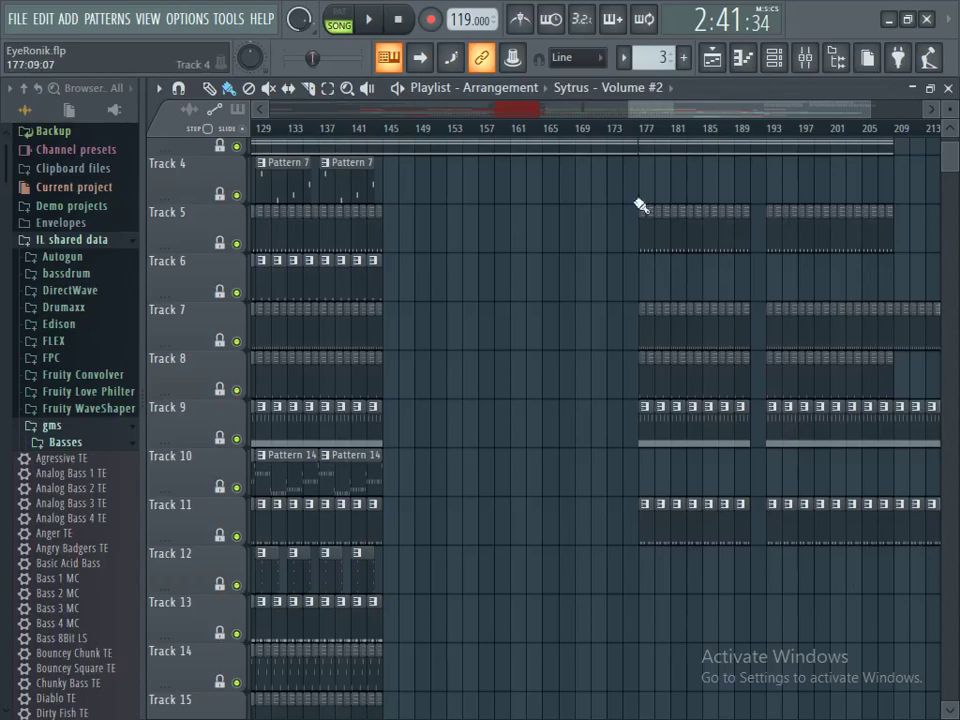
{"action": "left_click_drag", "start_coordinate": [865, 108], "coordinate": [604, 118]}
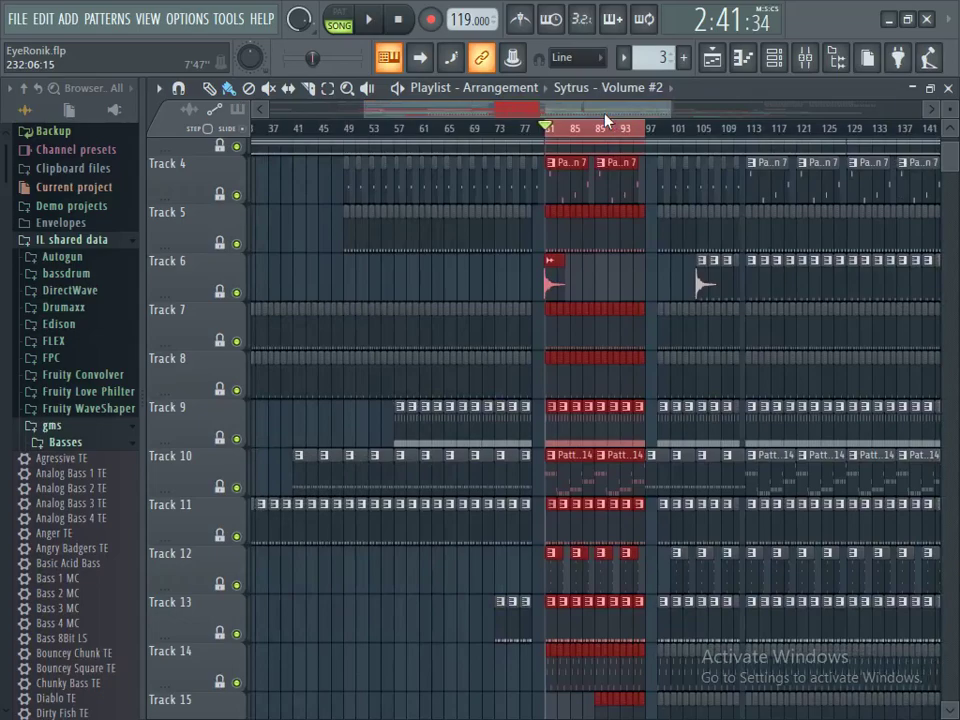
{"action": "left_click_drag", "start_coordinate": [604, 120], "coordinate": [560, 111]}
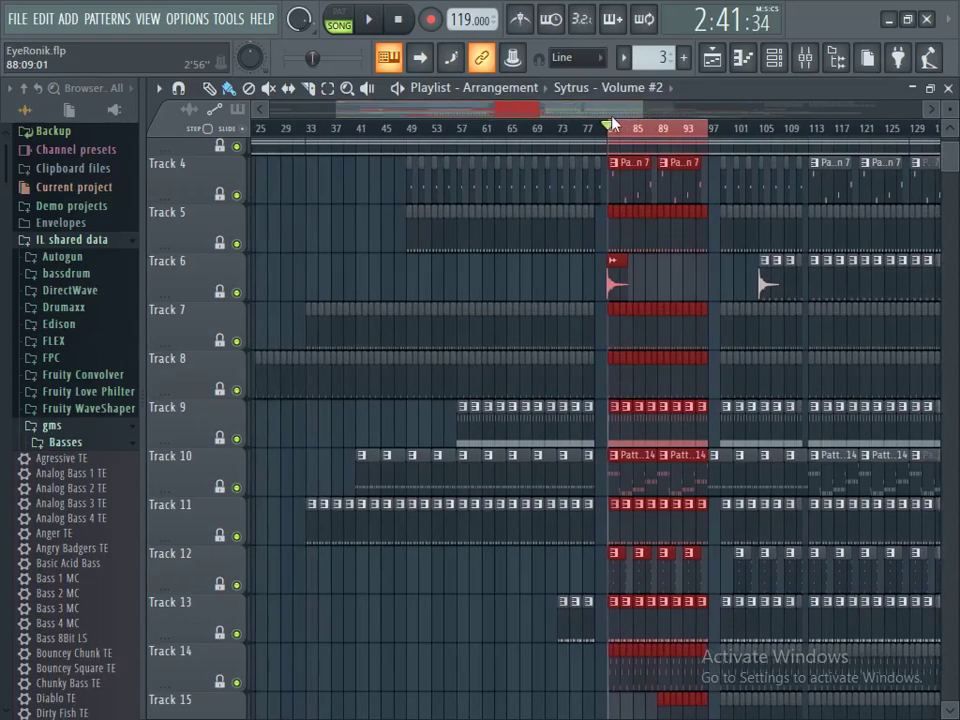
{"action": "left_click", "coordinate": [458, 128]}
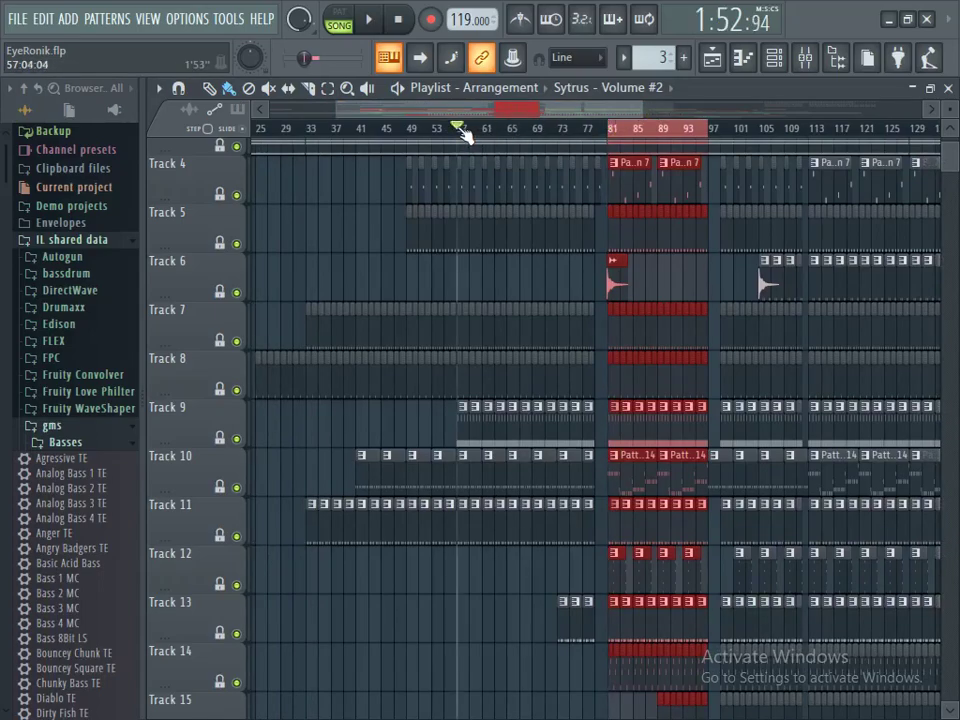
{"action": "left_click", "coordinate": [368, 19]}
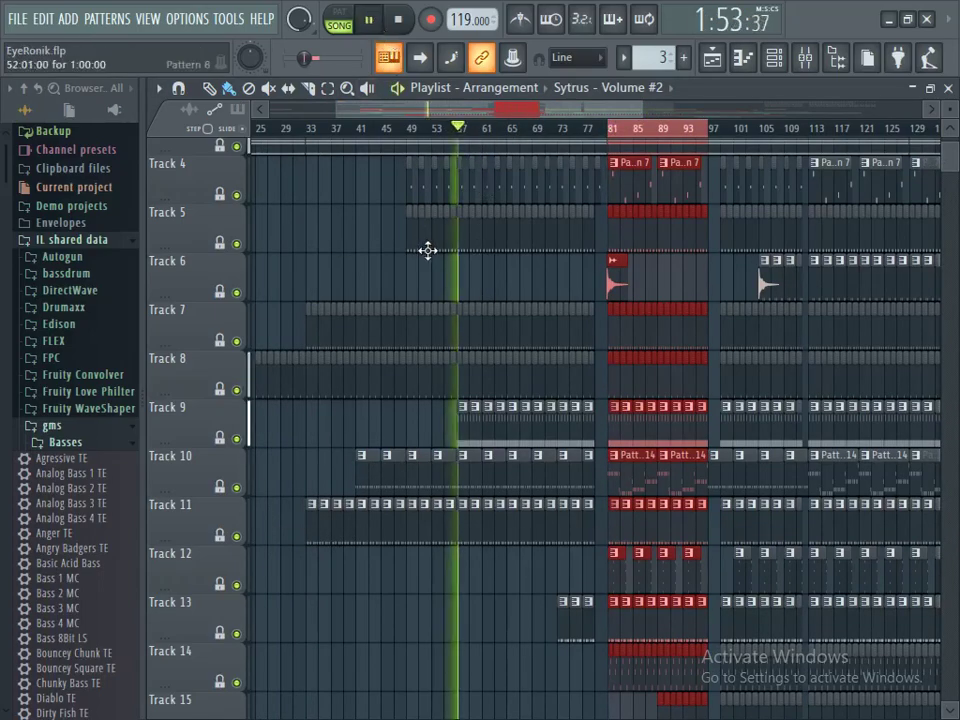
{"action": "left_click", "coordinate": [397, 19]}
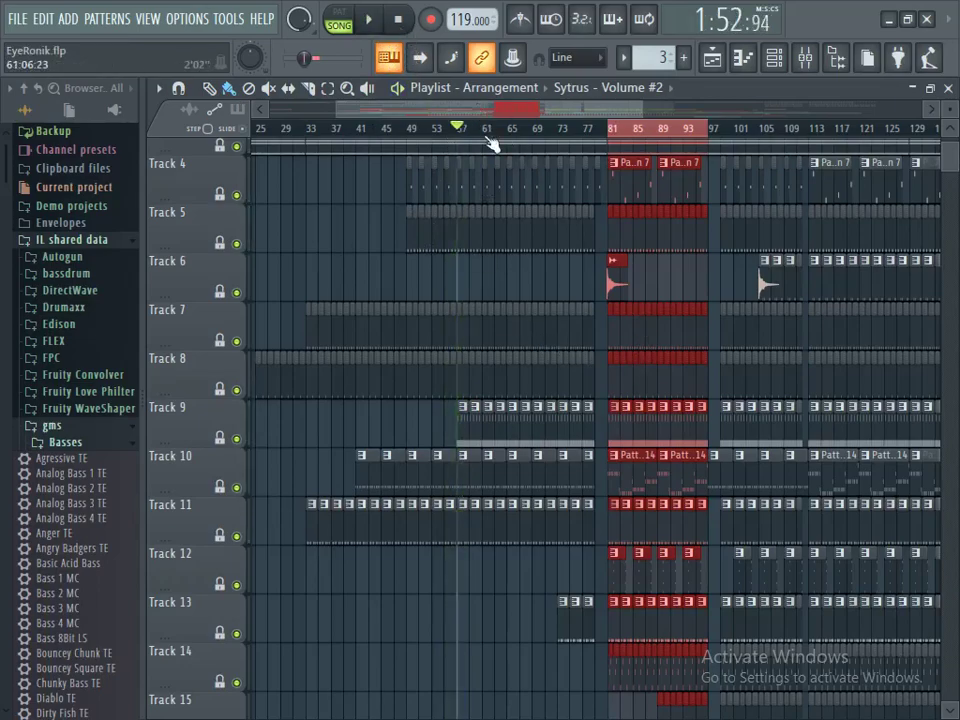
{"action": "left_click", "coordinate": [406, 24]}
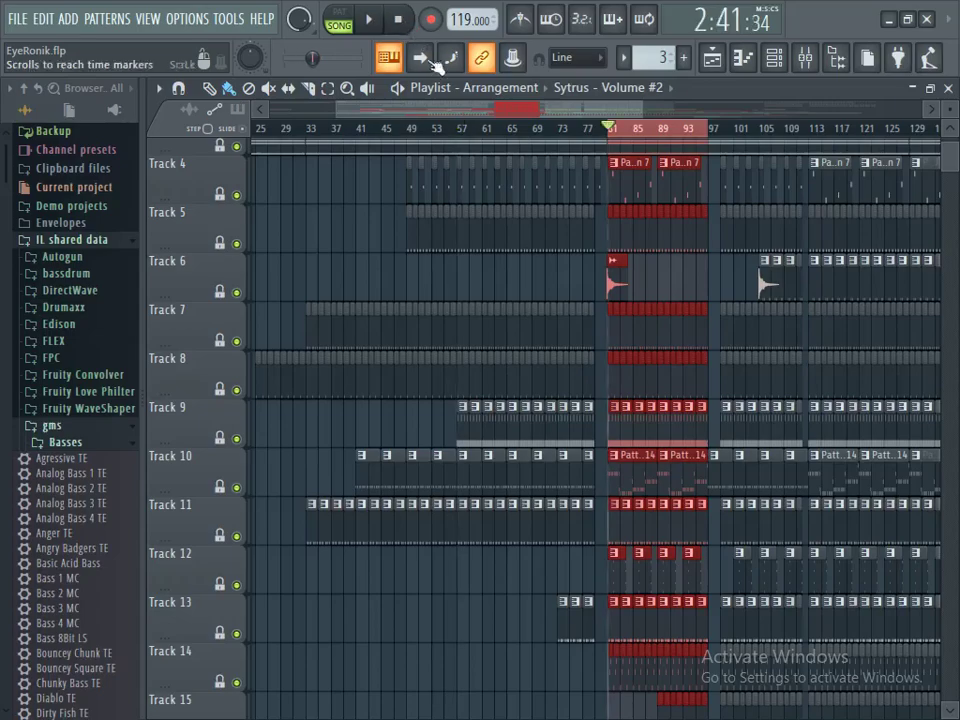
Step: Play the song from bar 57 again while following the tracks down to Track 26, pausing just before the selected section
{"action": "left_click", "coordinate": [458, 130]}
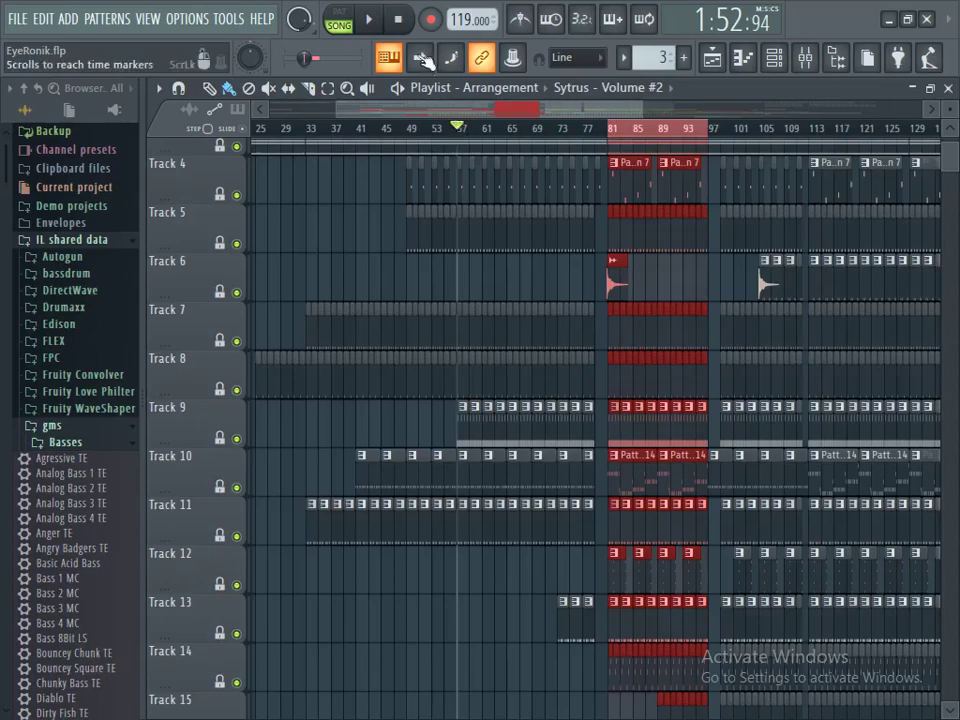
{"action": "left_click", "coordinate": [373, 20]}
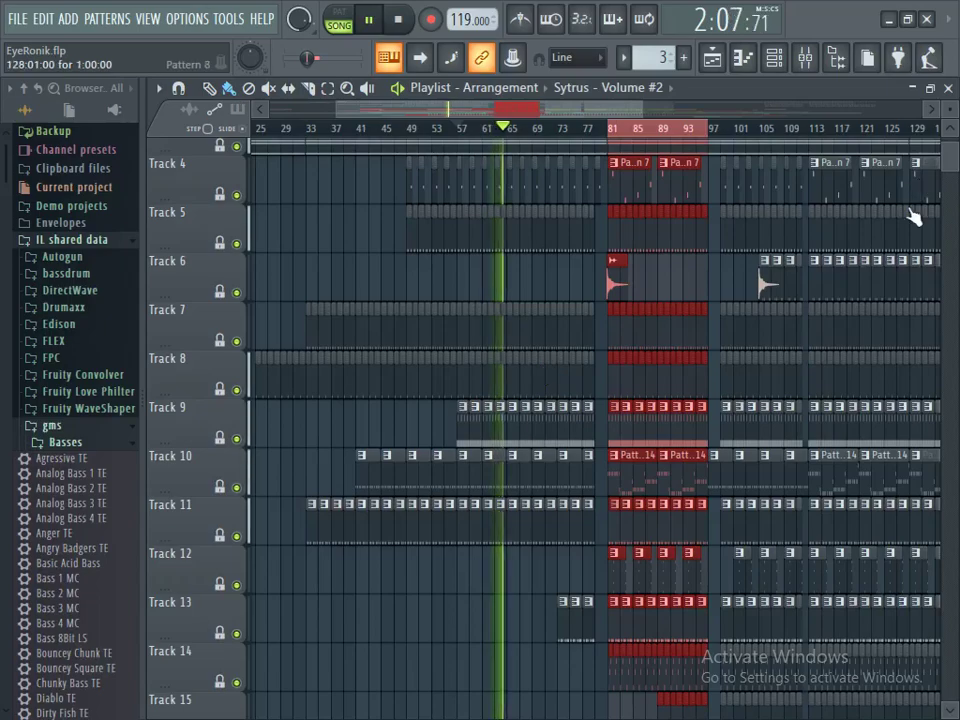
{"action": "scroll", "coordinate": [950, 156], "scroll_direction": "up", "scroll_amount": 2}
{"action": "scroll", "coordinate": [950, 156], "scroll_direction": "up", "scroll_amount": 1}
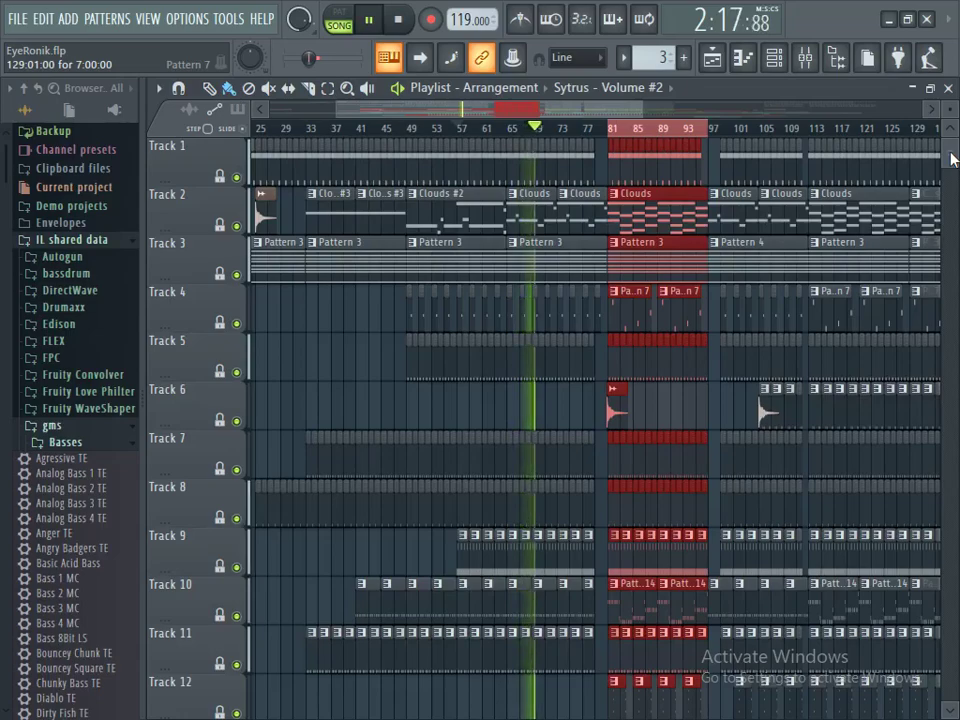
{"action": "scroll", "coordinate": [953, 158], "scroll_direction": "down", "scroll_amount": 2}
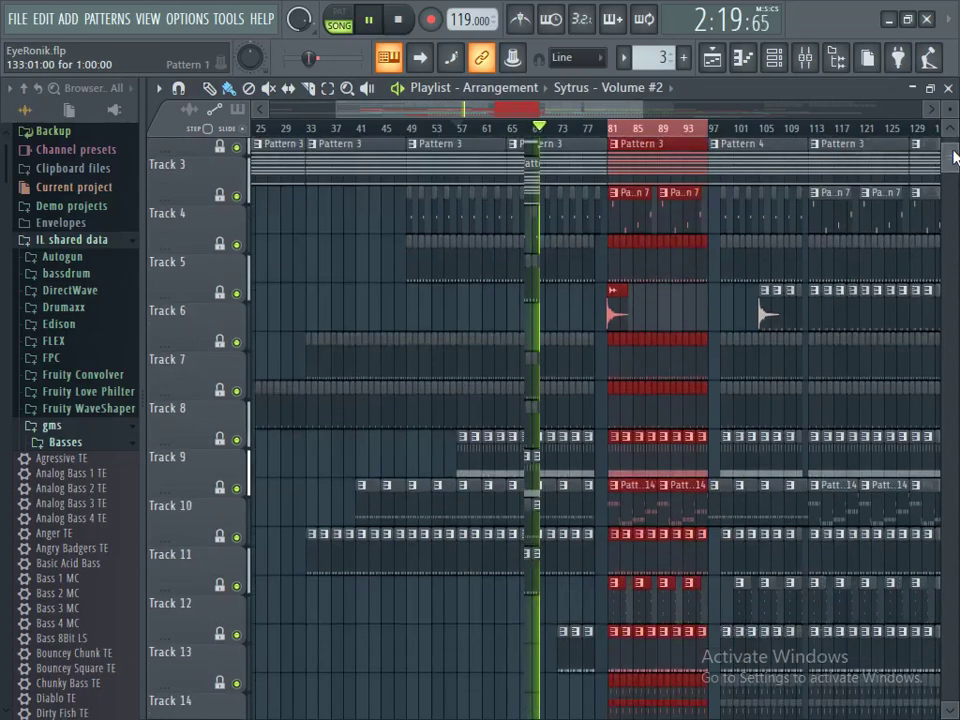
{"action": "scroll", "coordinate": [953, 158], "scroll_direction": "down", "scroll_amount": 2}
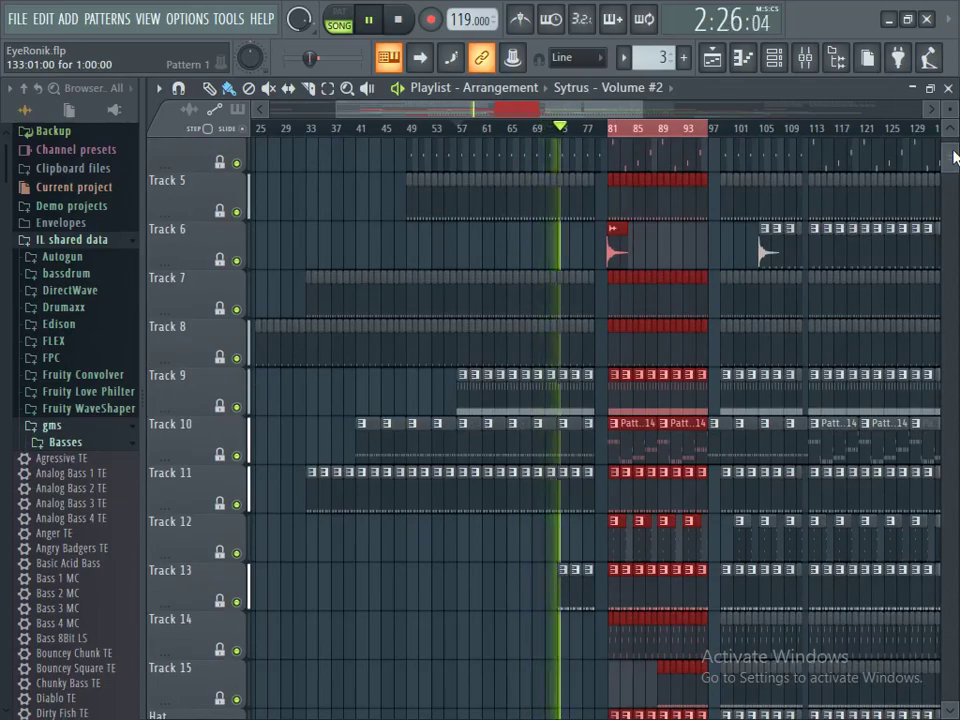
{"action": "left_click_drag", "start_coordinate": [955, 155], "coordinate": [955, 172]}
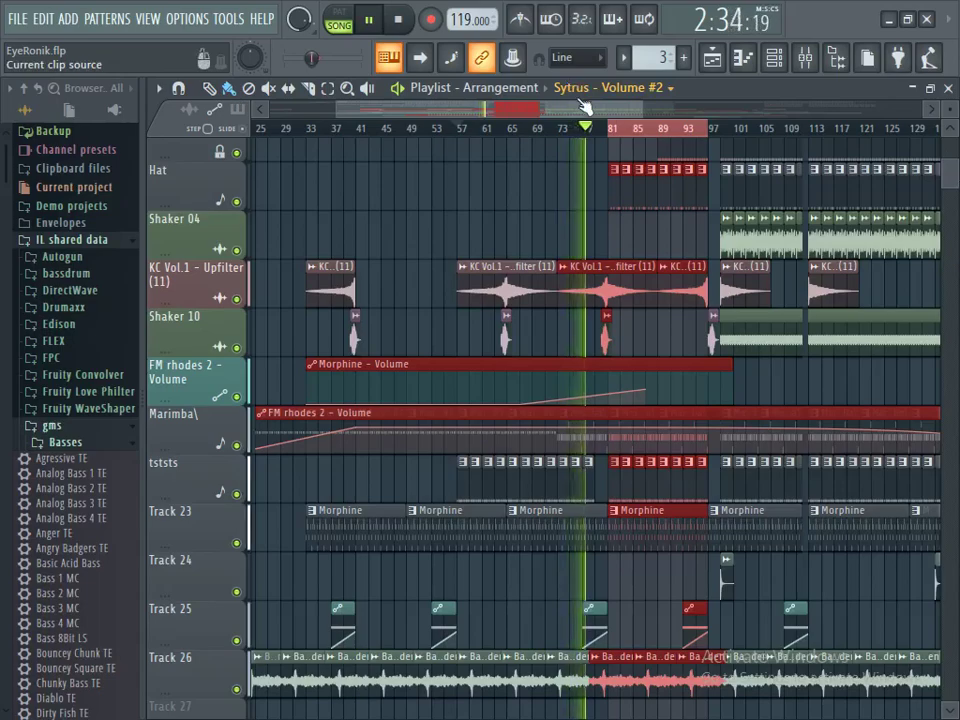
{"action": "left_click", "coordinate": [378, 26]}
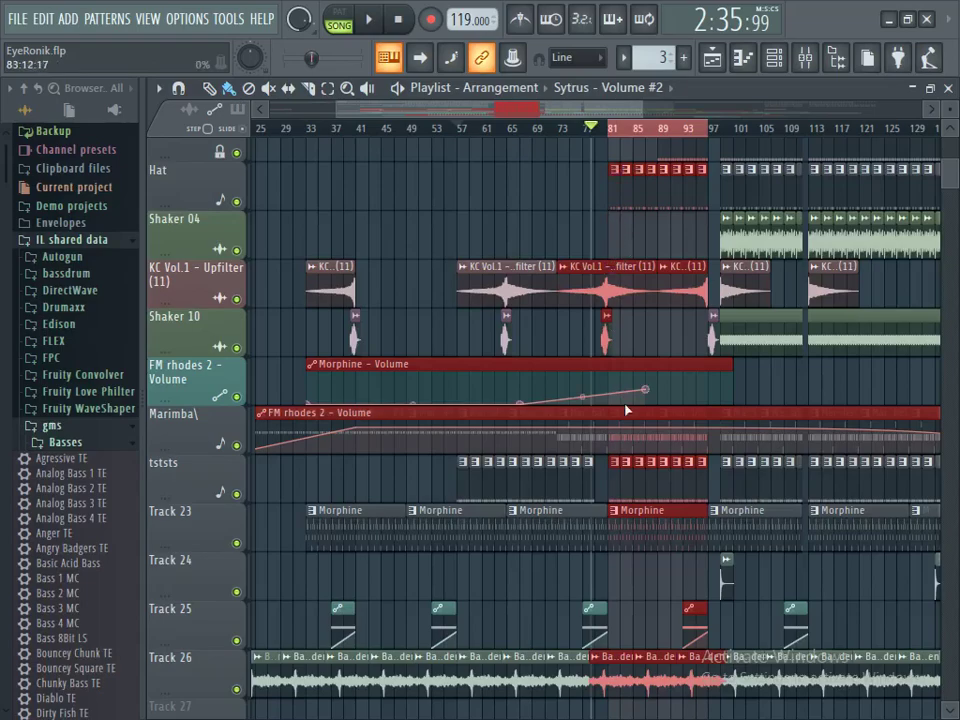
Step: Solo the Marimba track in the Playlist
{"action": "right_click", "coordinate": [238, 446]}
{"action": "right_click", "coordinate": [238, 446]}
{"action": "right_click", "coordinate": [238, 446]}
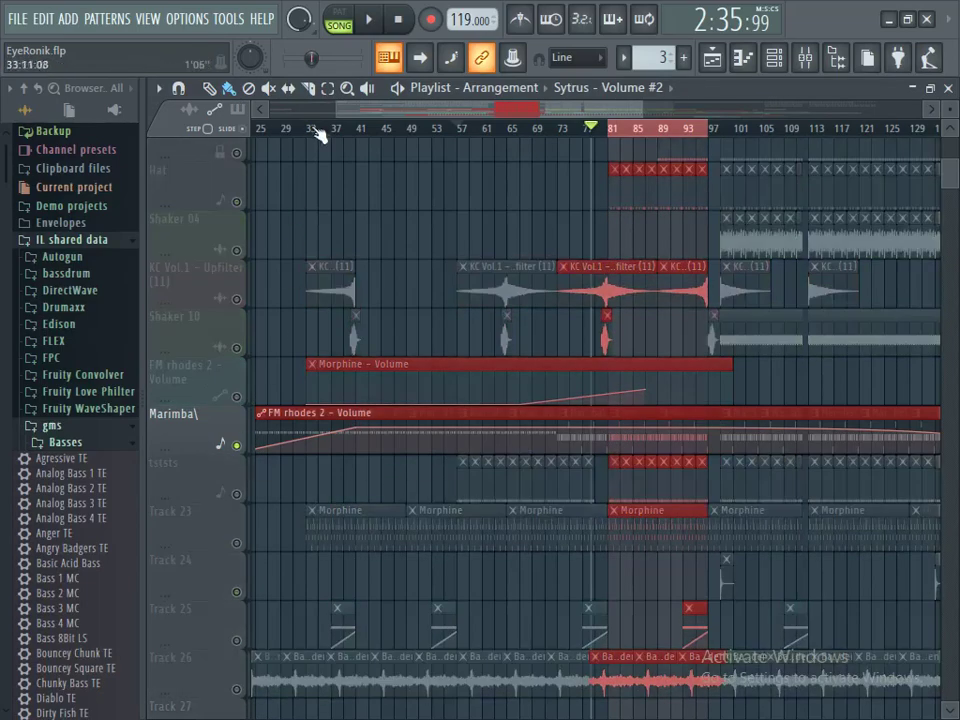
Step: Play the soloed Marimba track briefly and unmute the FM rhodes 2 - Volume track alongside it
{"action": "left_click", "coordinate": [368, 19]}
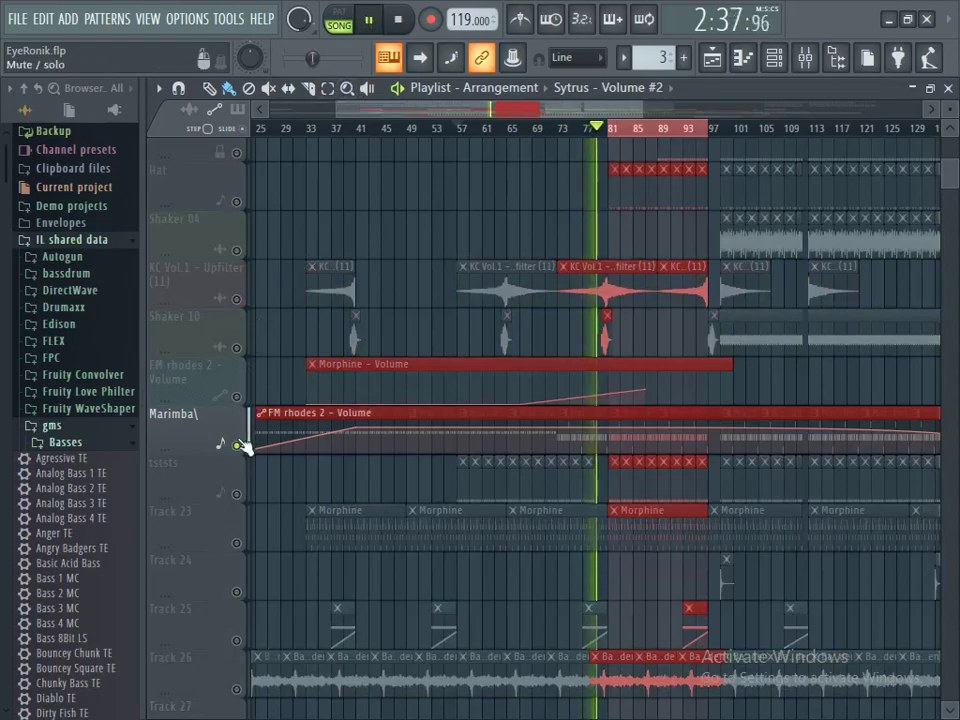
{"action": "left_click", "coordinate": [383, 30]}
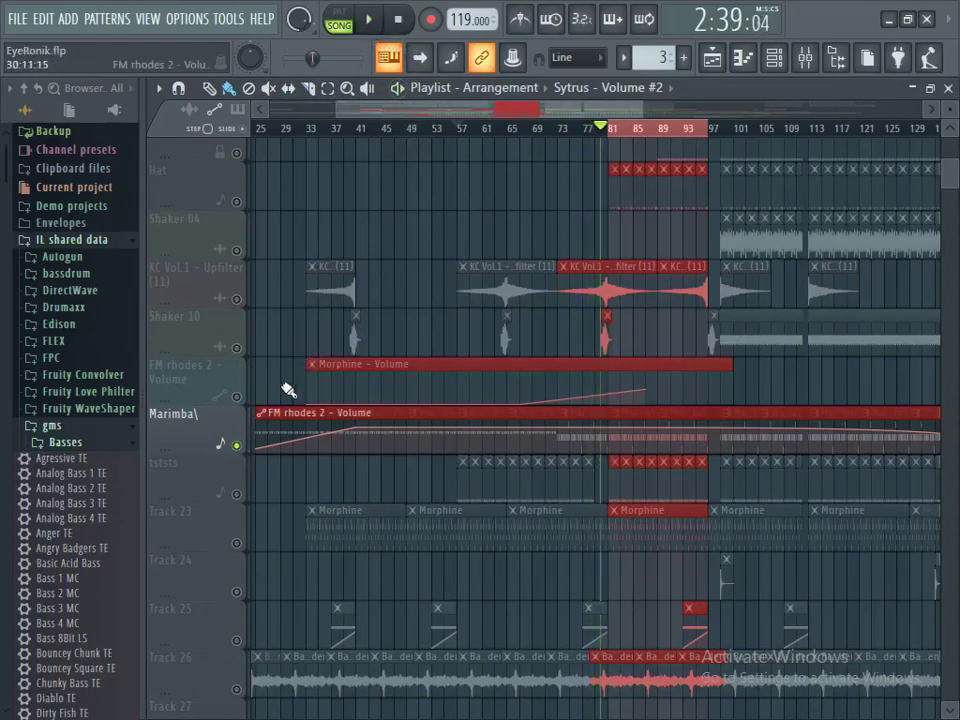
{"action": "left_click", "coordinate": [237, 397]}
{"action": "left_click", "coordinate": [384, 20]}
{"action": "left_click", "coordinate": [381, 25]}
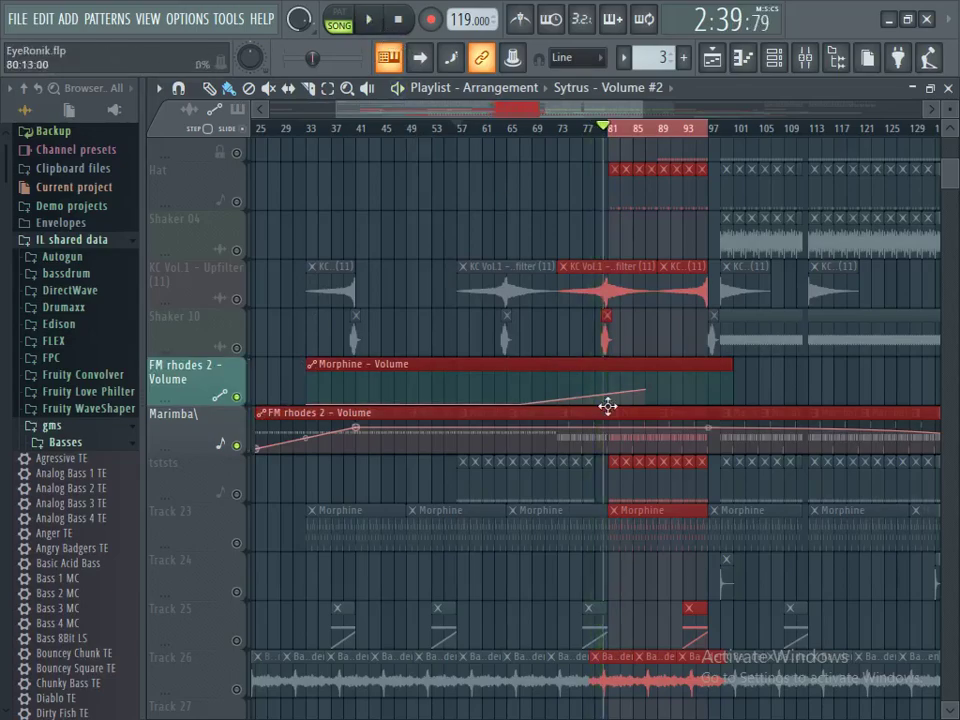
Step: Unmute Track 23 and play it briefly together with the Marimba track, pausing just inside the selected section
{"action": "scroll", "coordinate": [606, 405], "scroll_direction": "up", "scroll_amount": 9}
{"action": "scroll", "coordinate": [607, 405], "scroll_direction": "up", "scroll_amount": 6}
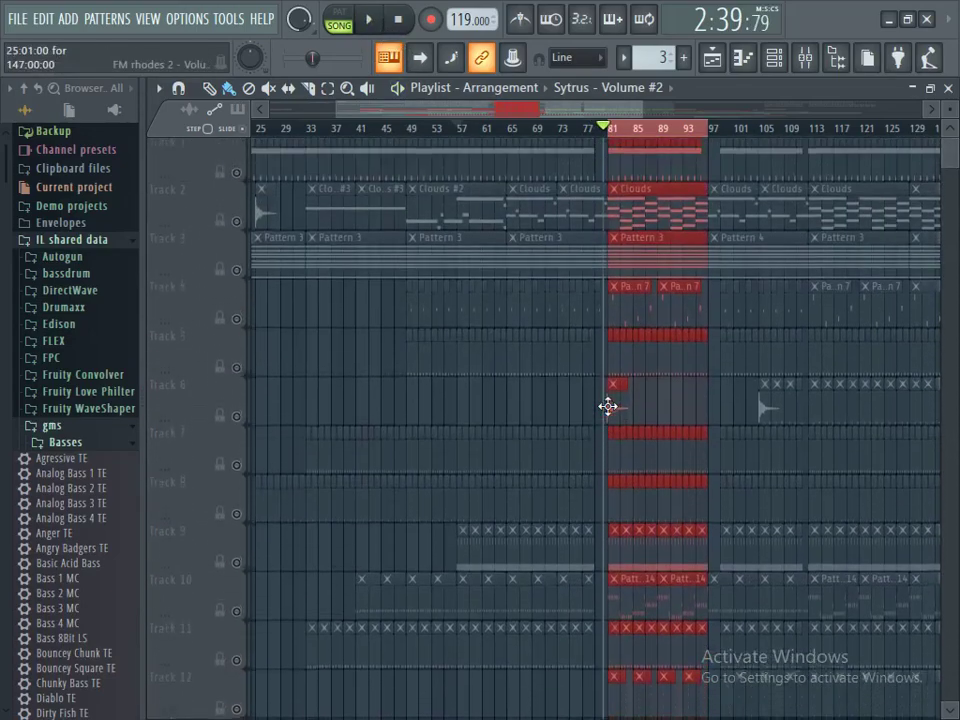
{"action": "scroll", "coordinate": [607, 405], "scroll_direction": "down", "scroll_amount": 13}
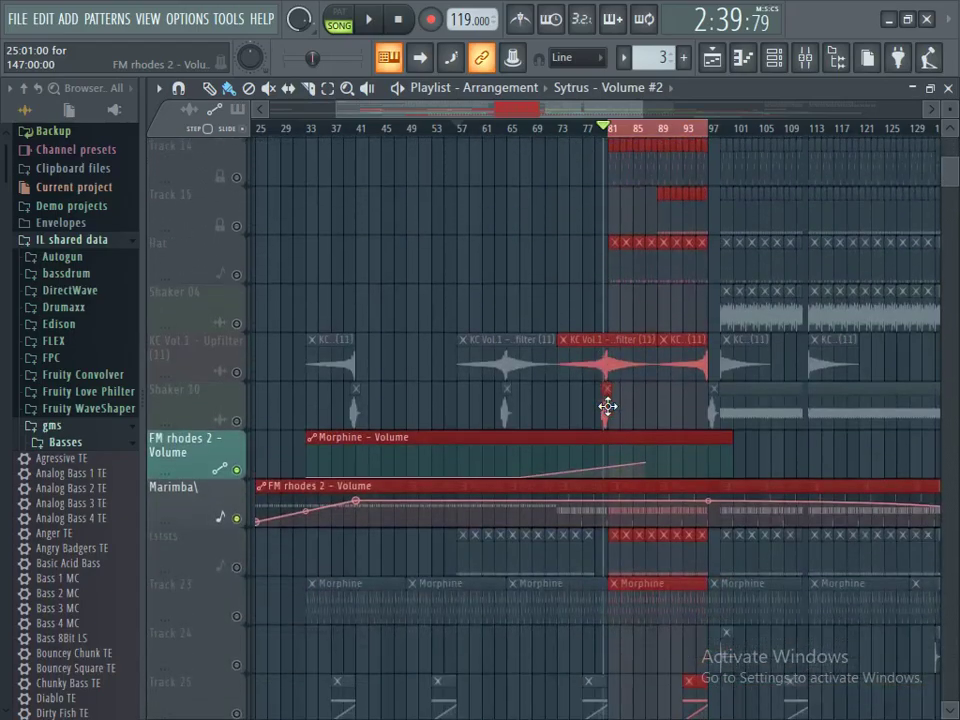
{"action": "scroll", "coordinate": [607, 425], "scroll_direction": "down", "scroll_amount": 2}
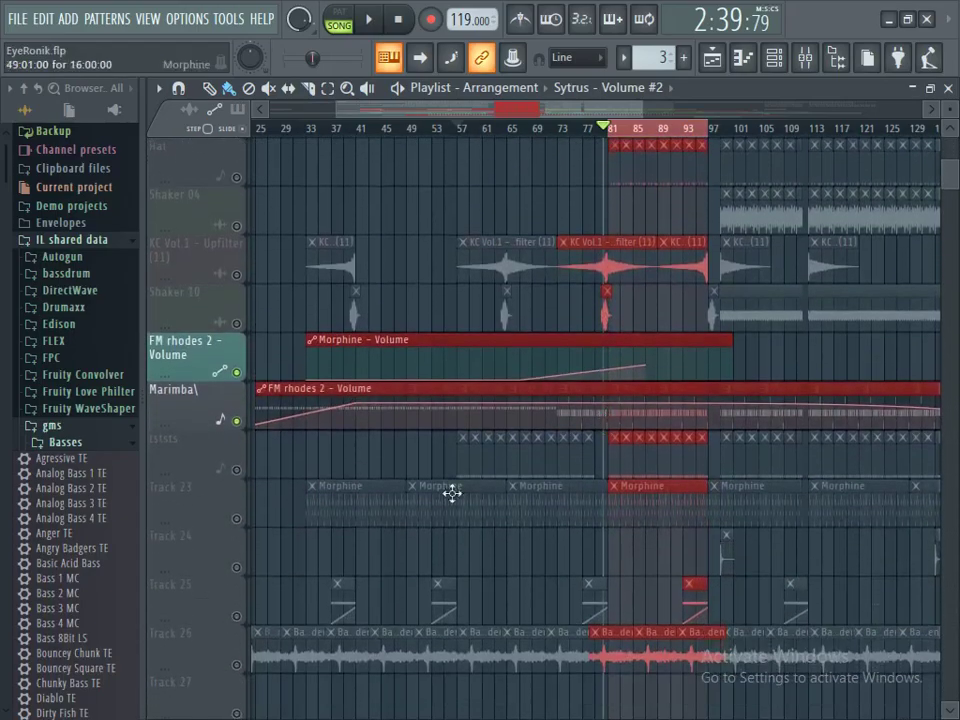
{"action": "left_click", "coordinate": [236, 518]}
{"action": "left_click", "coordinate": [373, 19]}
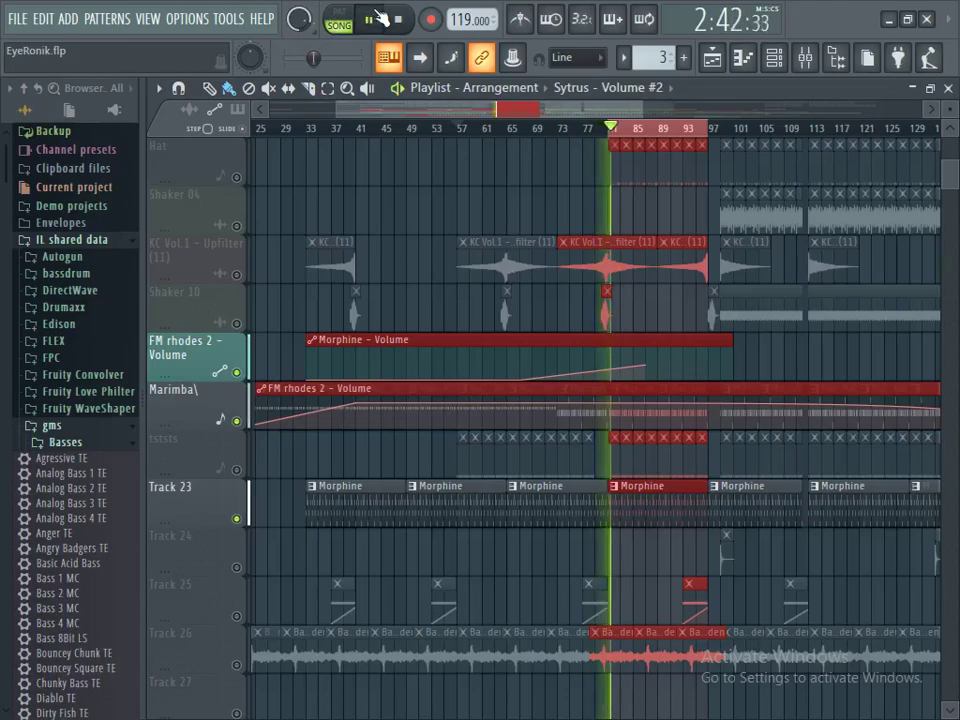
{"action": "left_click", "coordinate": [376, 20]}
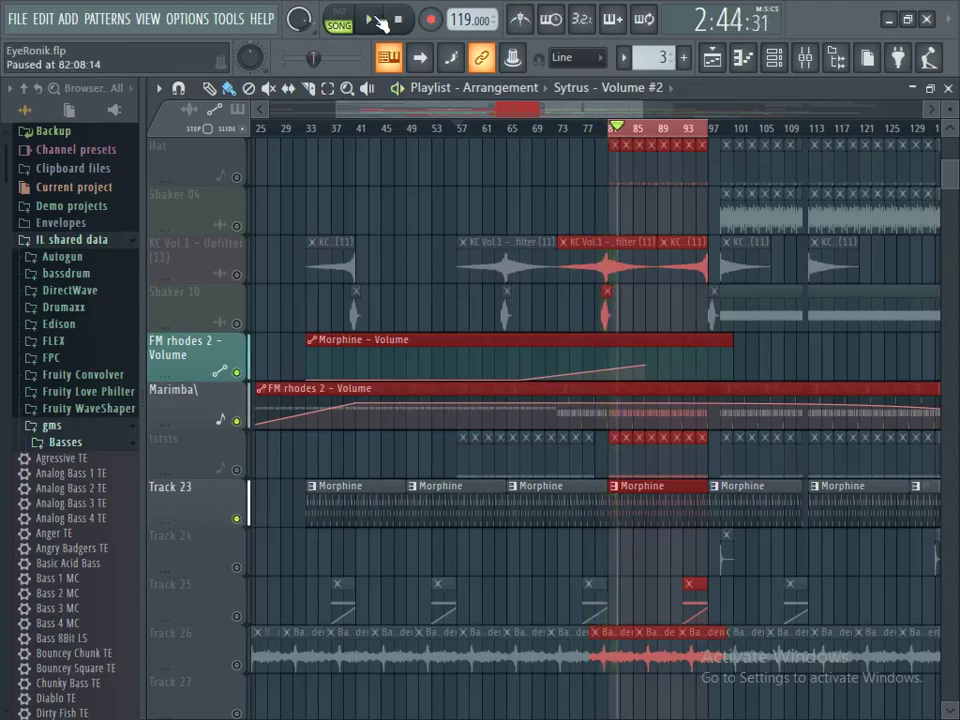
Step: Mute the Marimba track and play the Morphine clips on Track 23 briefly without it
{"action": "left_click", "coordinate": [236, 421]}
{"action": "left_click", "coordinate": [372, 20]}
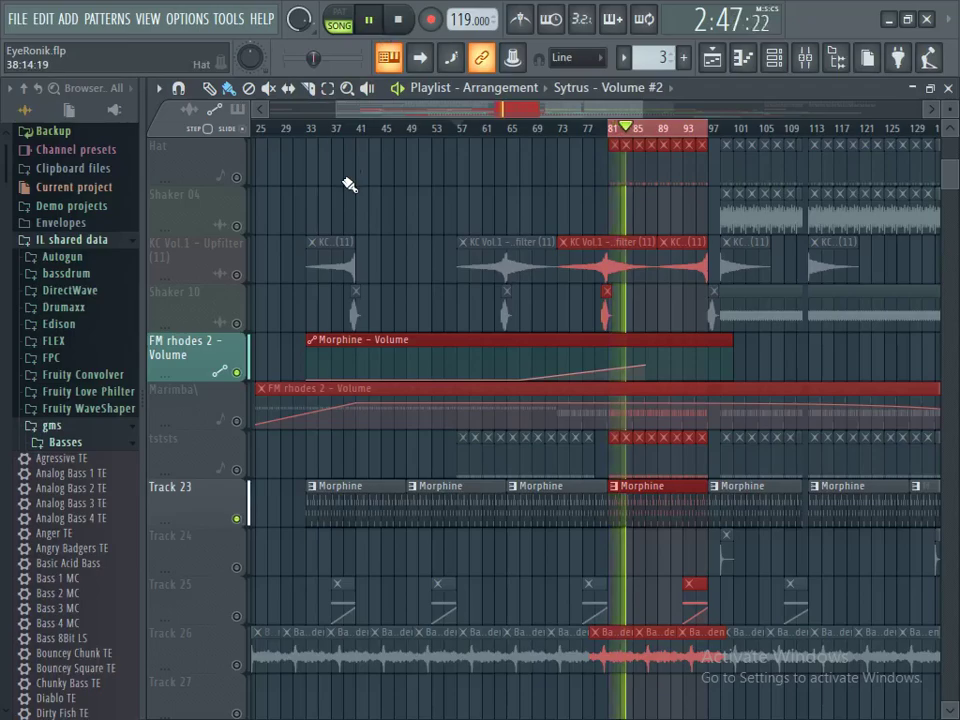
{"action": "left_click", "coordinate": [372, 22]}
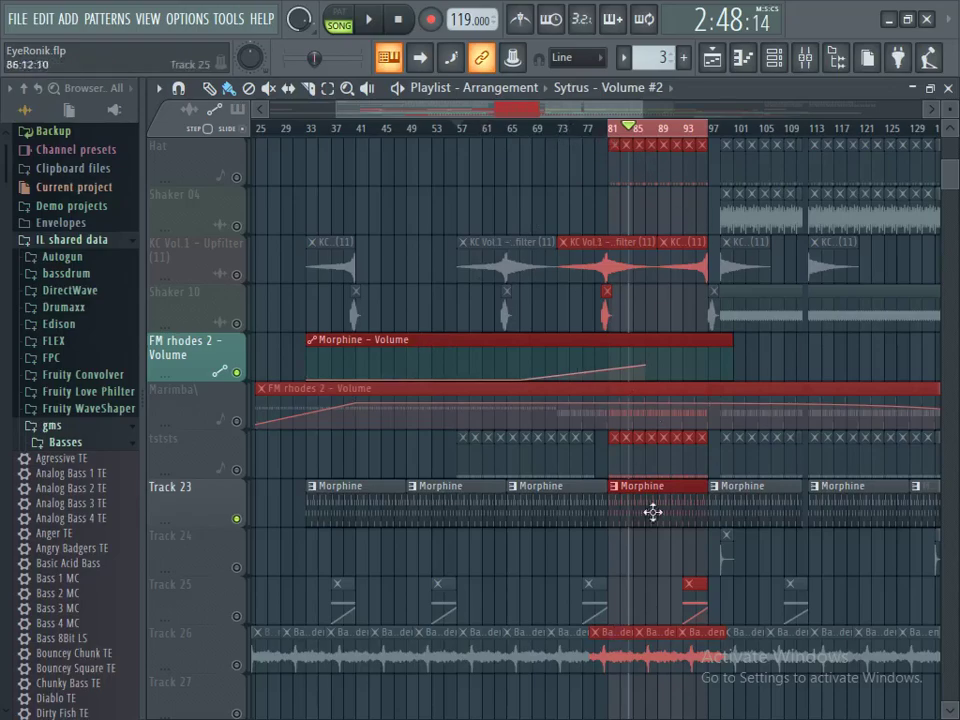
Step: Return the playhead to bar 73 and turn all Playlist tracks back on by soloing and unsoloing the Marimba track
{"action": "left_click", "coordinate": [560, 130]}
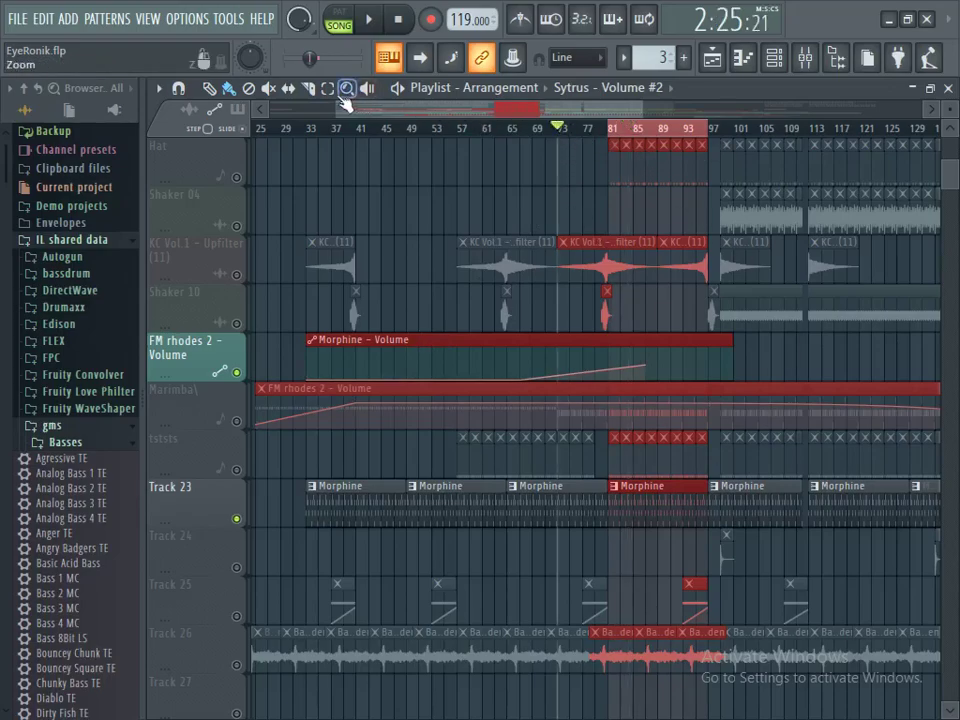
{"action": "right_click", "coordinate": [236, 421]}
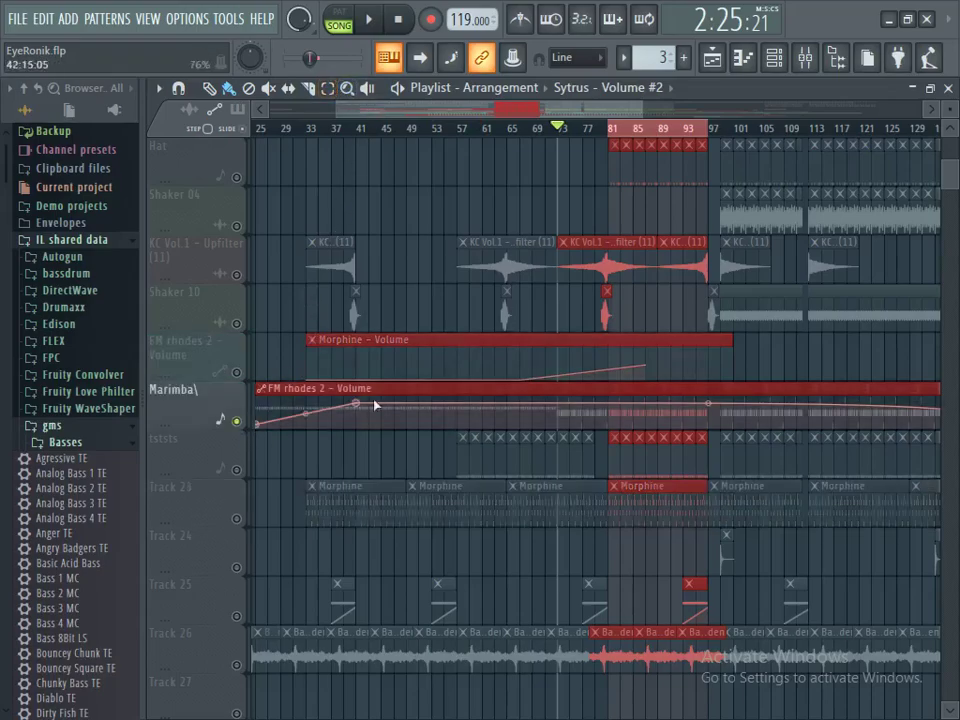
{"action": "right_click", "coordinate": [240, 422]}
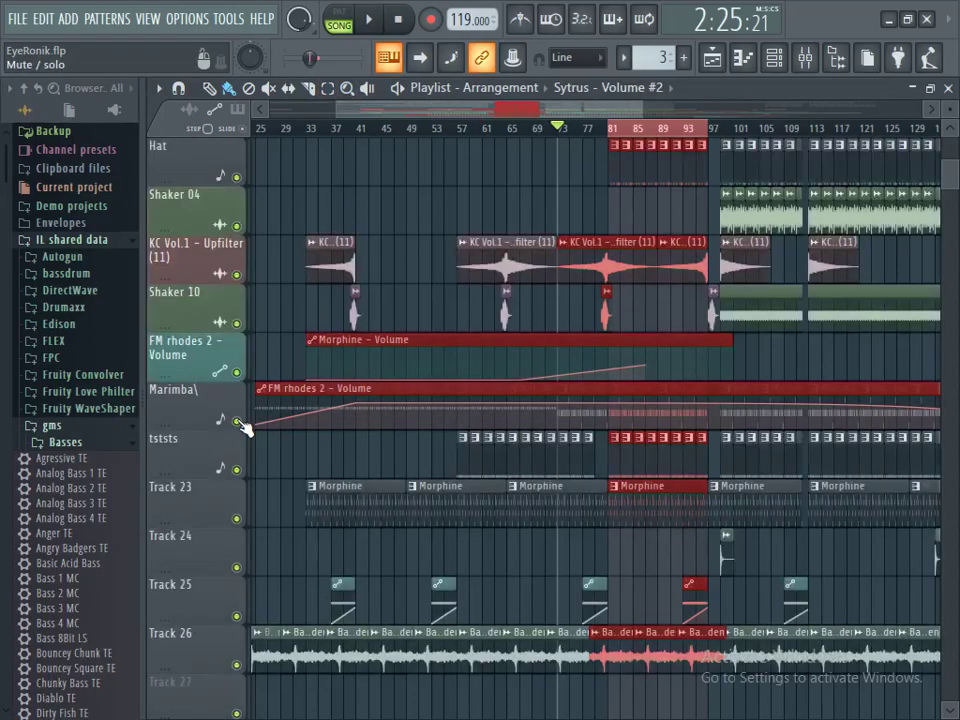
Step: Play the full mix from bar 77 and pause just before the selected section at bar 81
{"action": "left_click", "coordinate": [580, 129]}
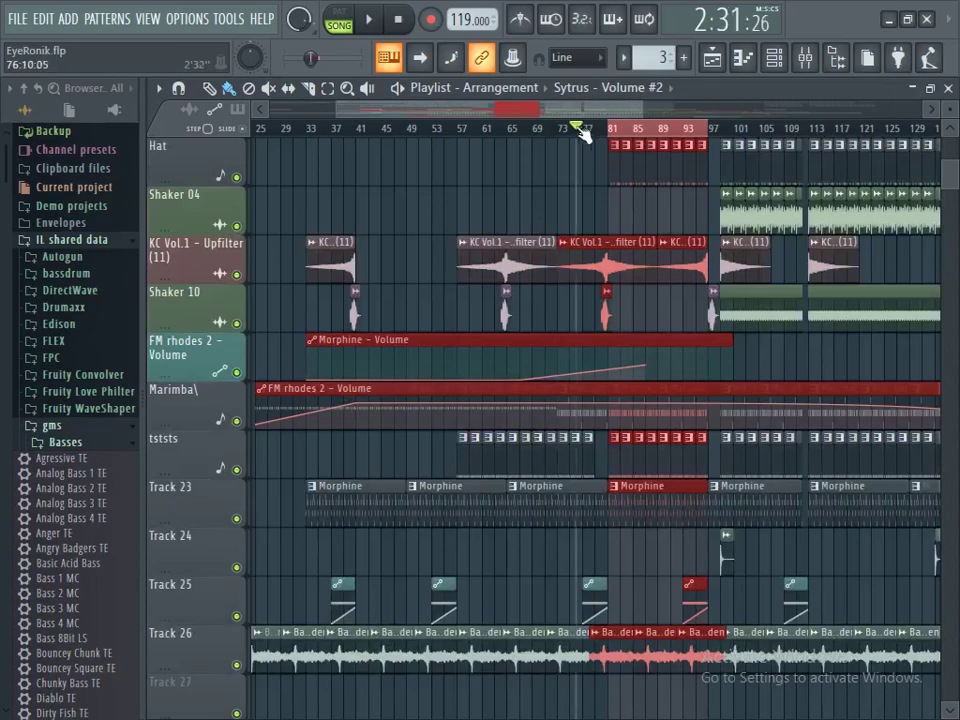
{"action": "left_click", "coordinate": [588, 130]}
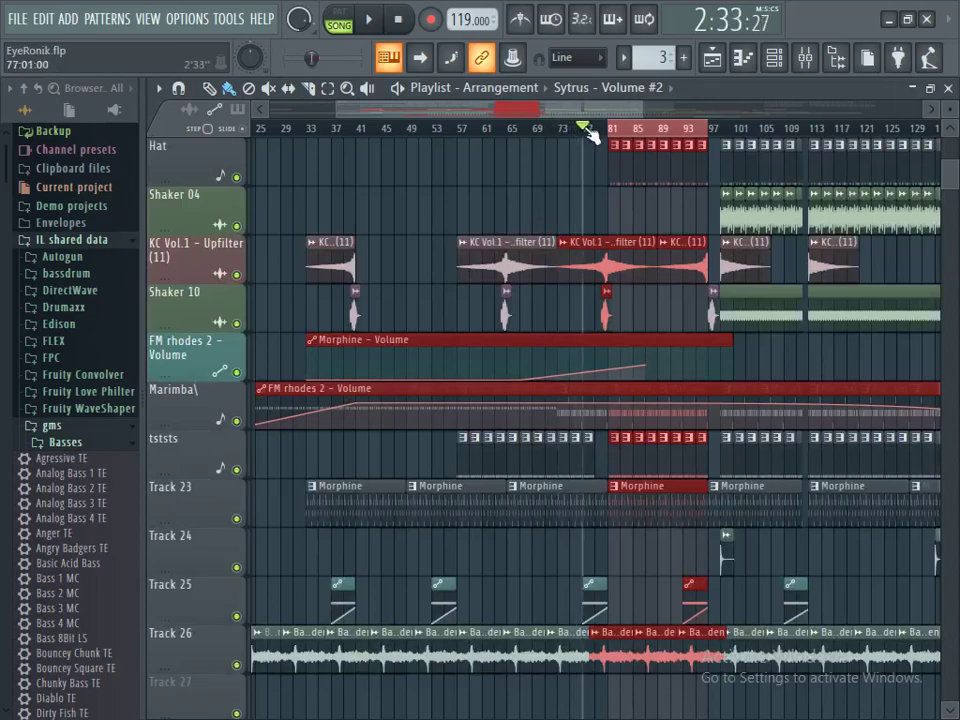
{"action": "left_click", "coordinate": [370, 19]}
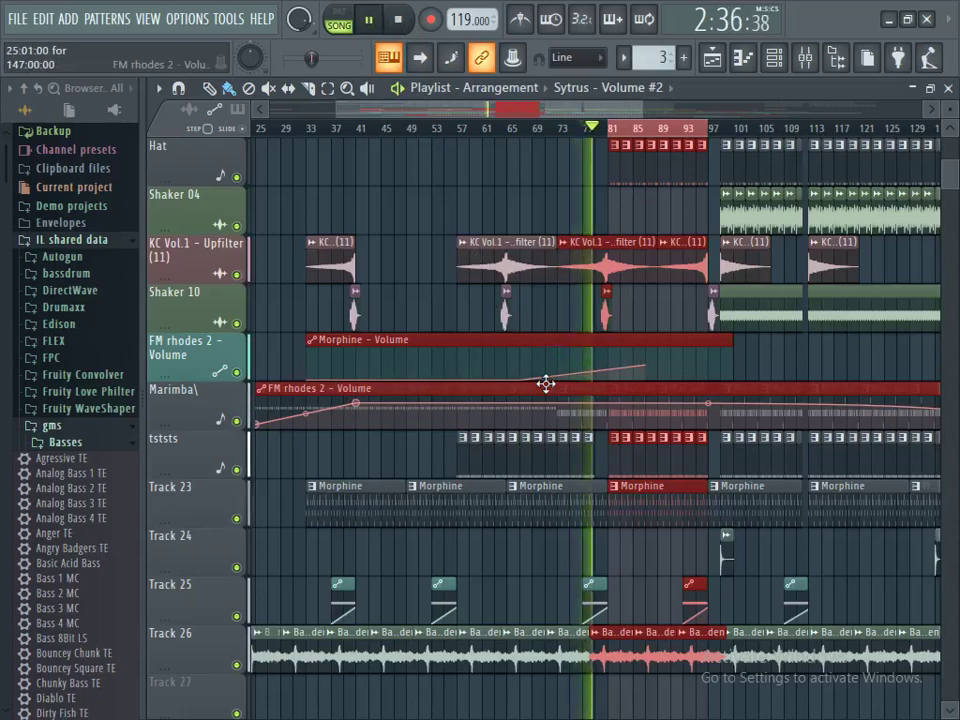
{"action": "left_click", "coordinate": [370, 19]}
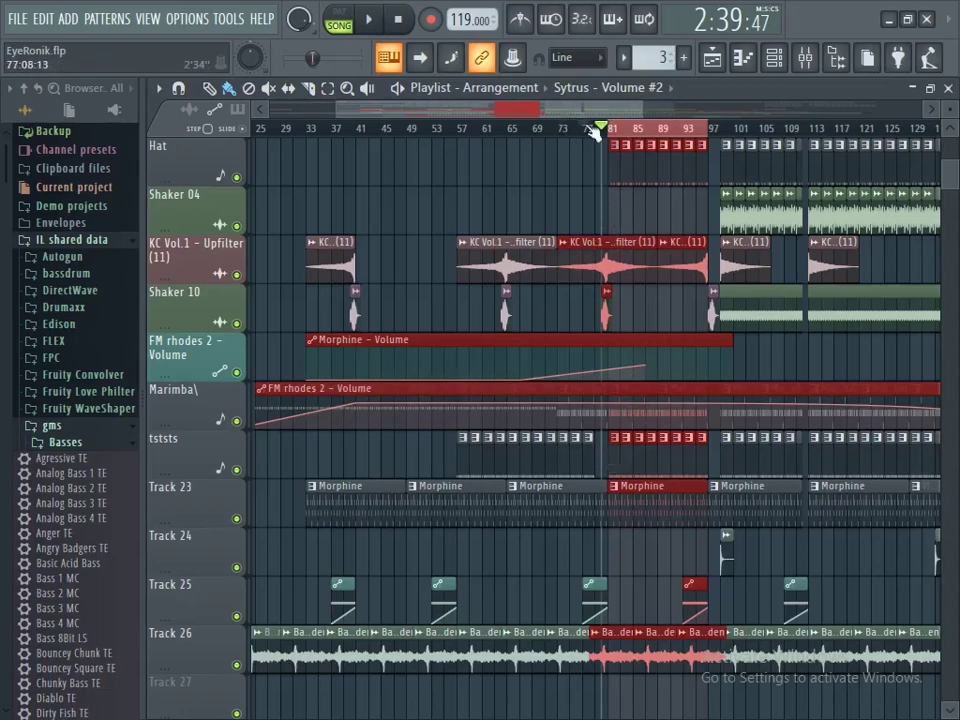
Step: Resume playback into the selected section while following the tracks up to Track 9, pausing at about bar 91
{"action": "left_click", "coordinate": [380, 22]}
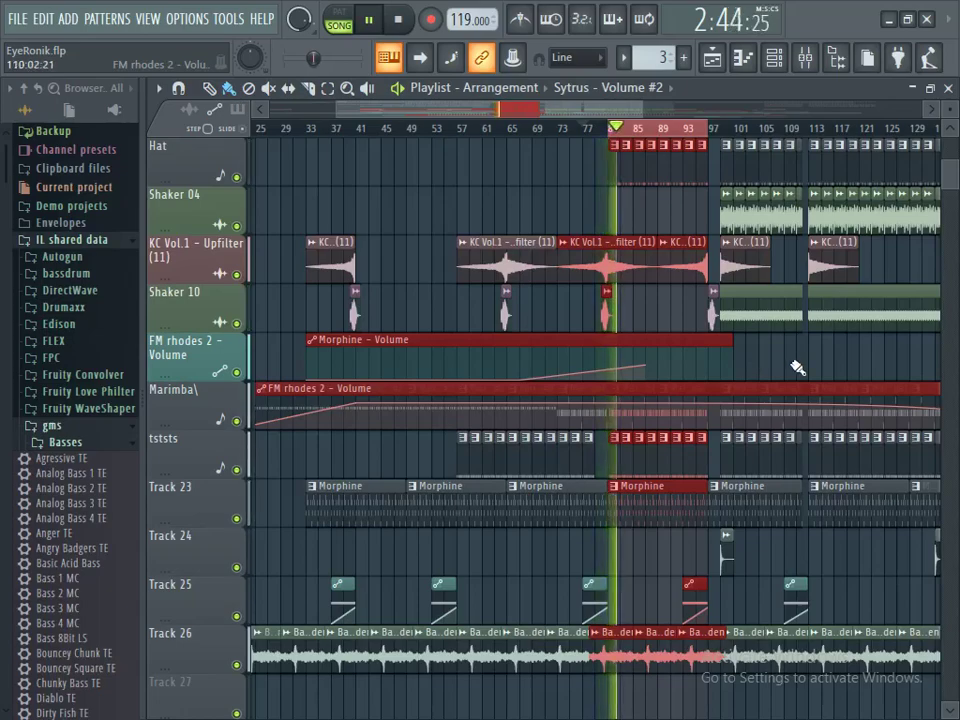
{"action": "scroll", "coordinate": [765, 391], "scroll_direction": "up", "scroll_amount": 4}
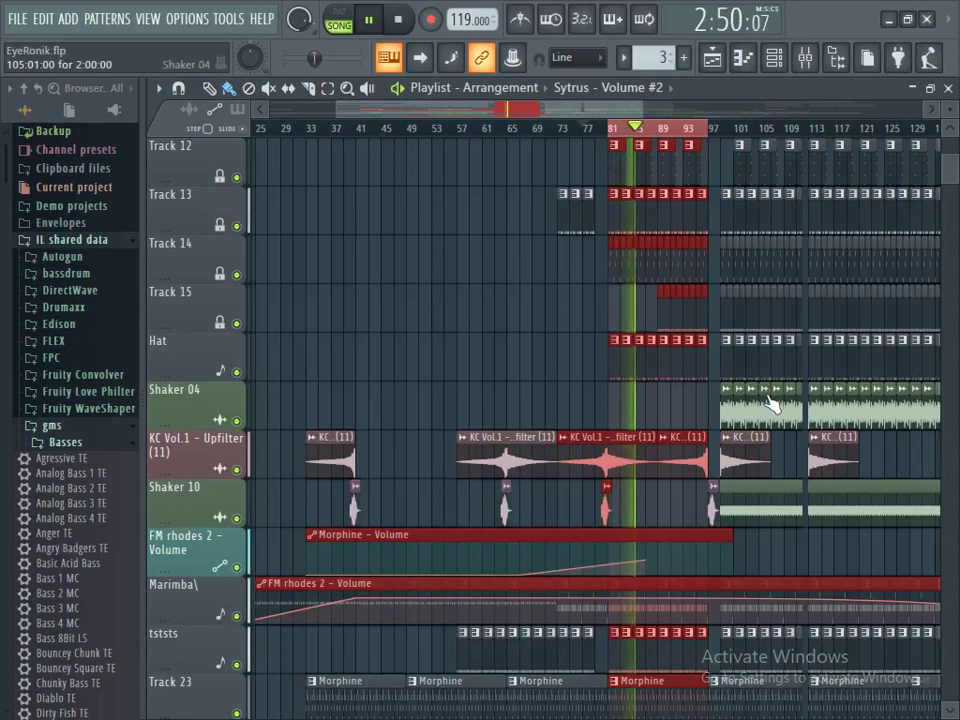
{"action": "scroll", "coordinate": [770, 402], "scroll_direction": "up", "scroll_amount": 3}
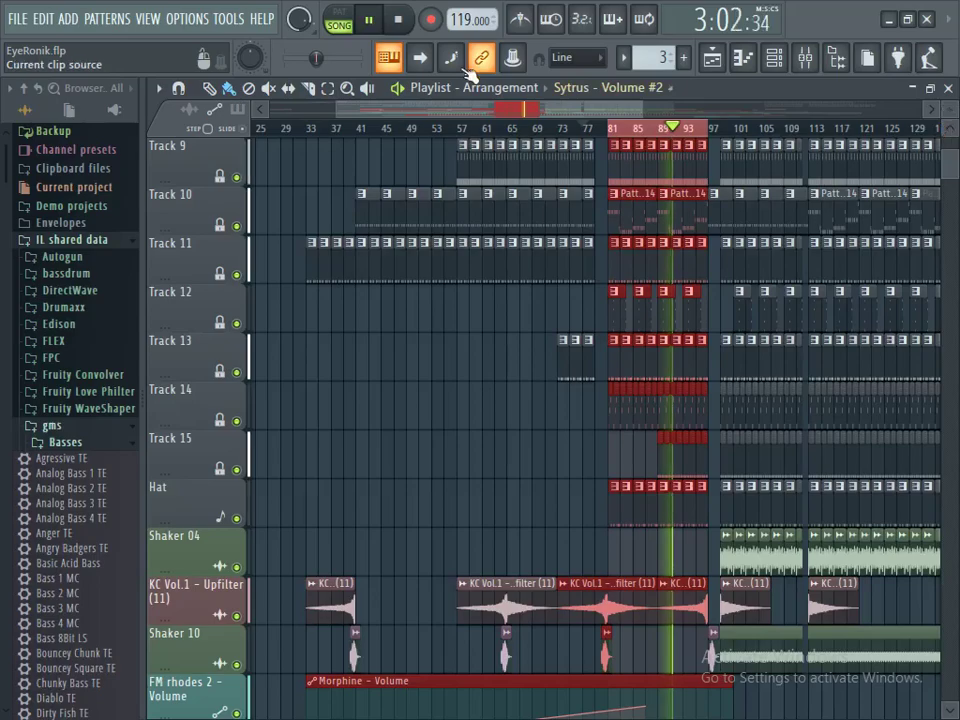
{"action": "key", "text": "space"}
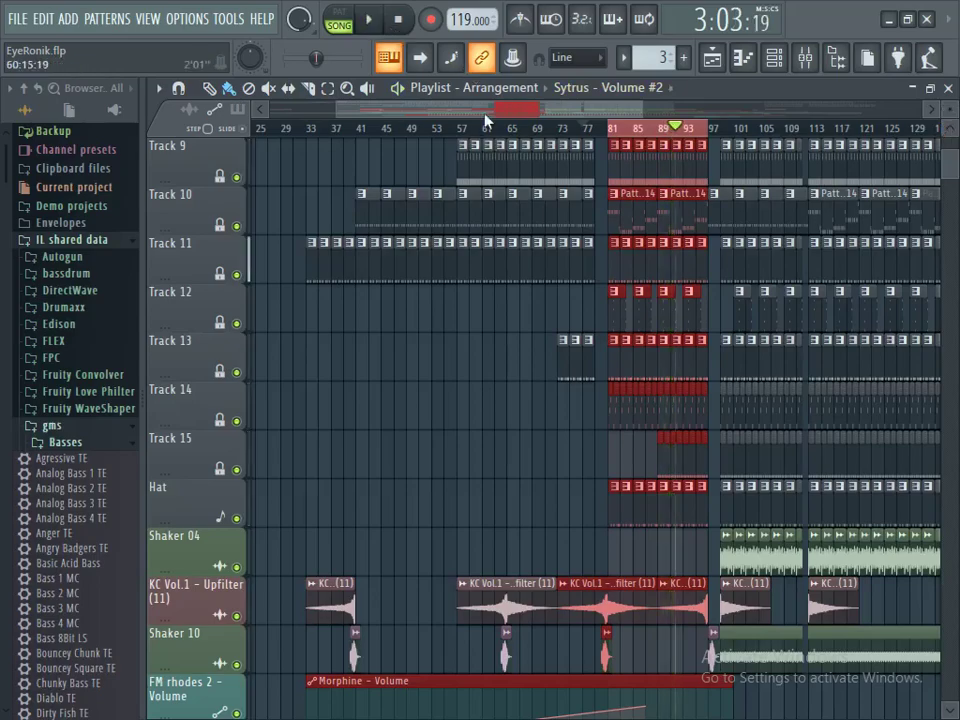
Step: Select the section from bar 99 to bar 112 on the Playlist timeline using the Select tool
{"action": "left_click_drag", "start_coordinate": [521, 116], "coordinate": [561, 122]}
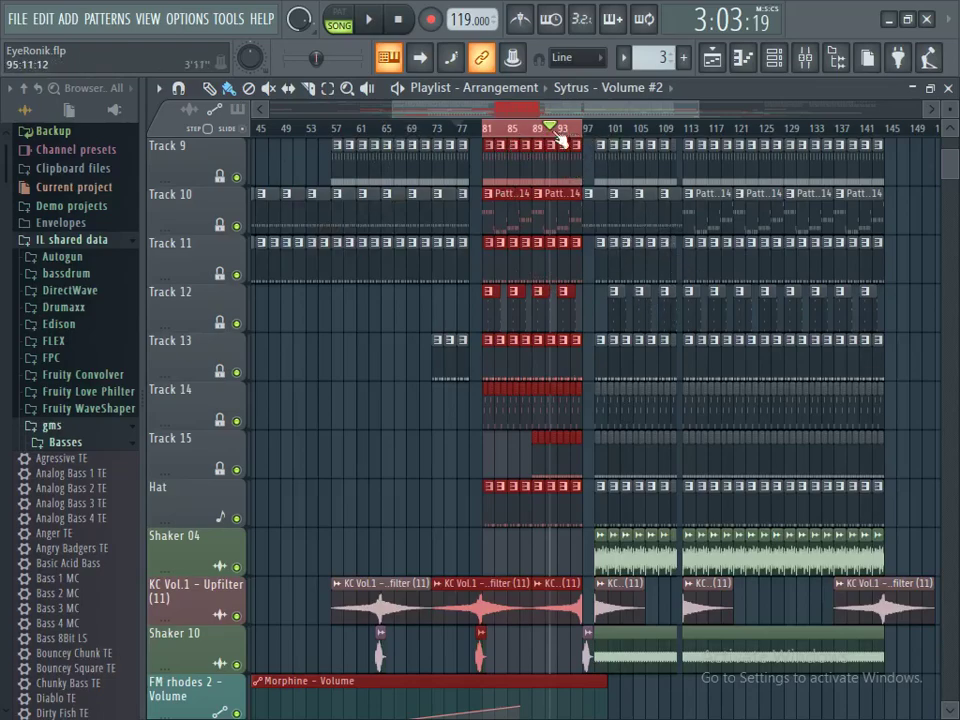
{"action": "left_click_drag", "start_coordinate": [400, 128], "coordinate": [480, 128]}
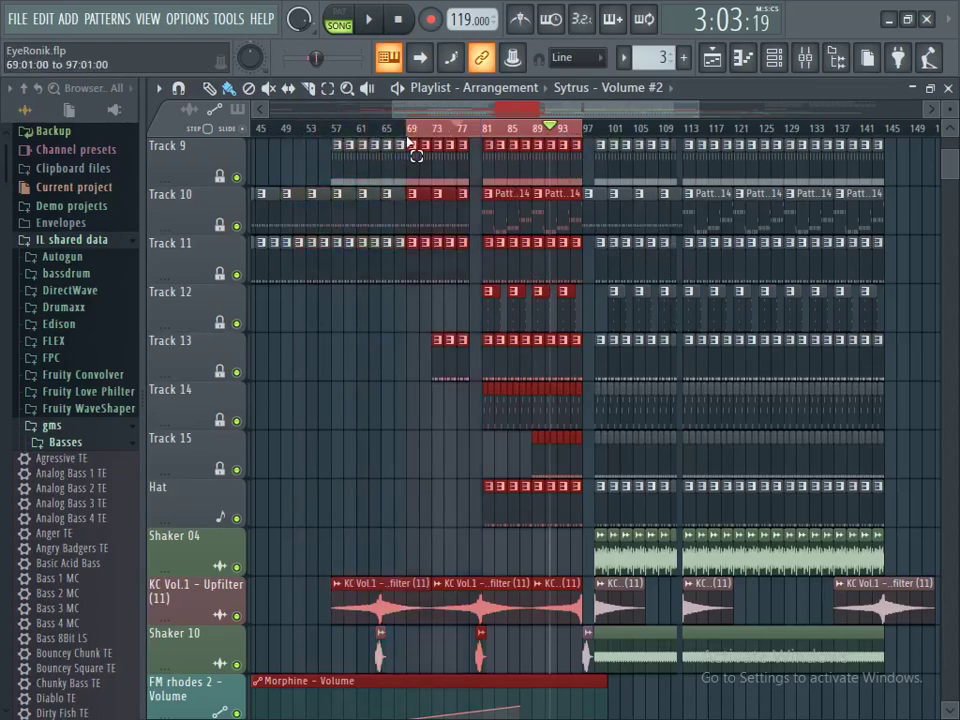
{"action": "left_click", "coordinate": [327, 88]}
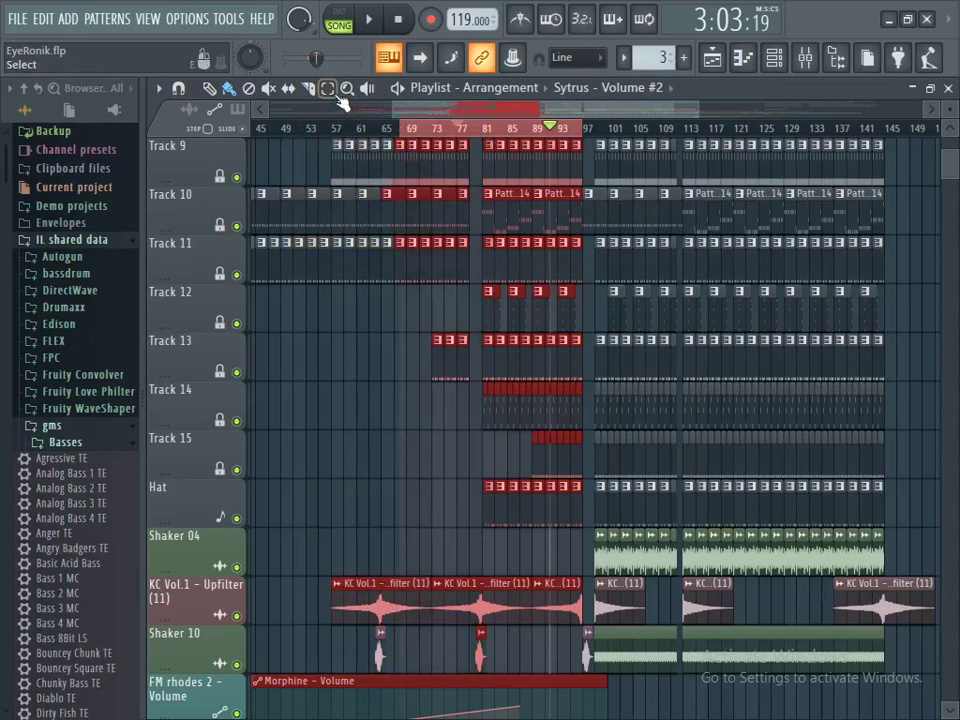
{"action": "left_click", "coordinate": [605, 137]}
{"action": "left_click_drag", "start_coordinate": [597, 132], "coordinate": [678, 128]}
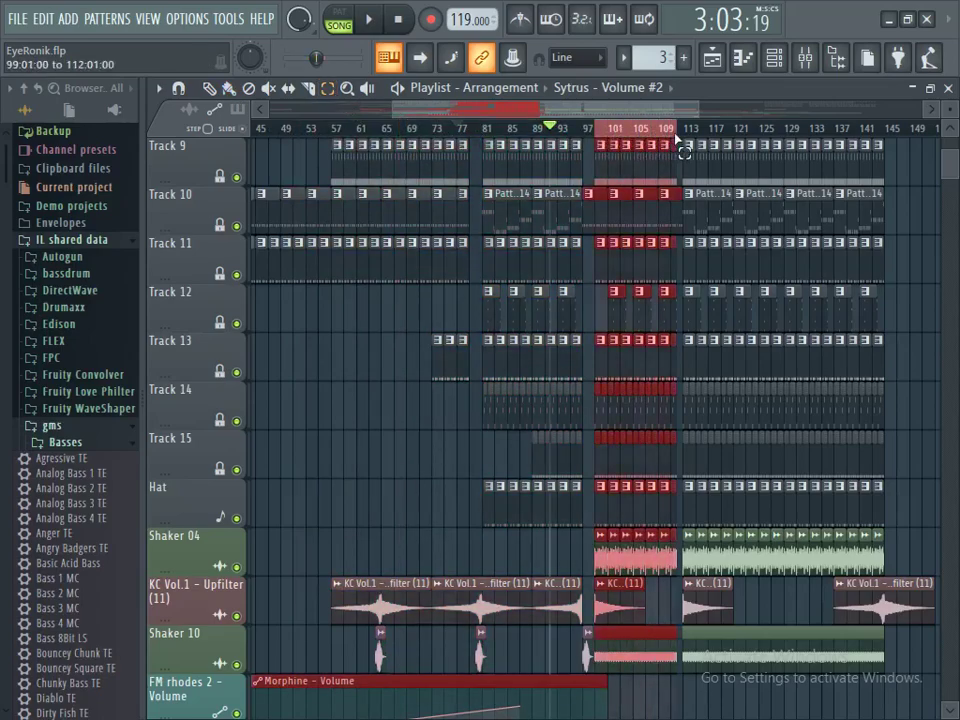
Step: Play the beginning of the section selected from bar 99 and stop playback
{"action": "left_click", "coordinate": [368, 20]}
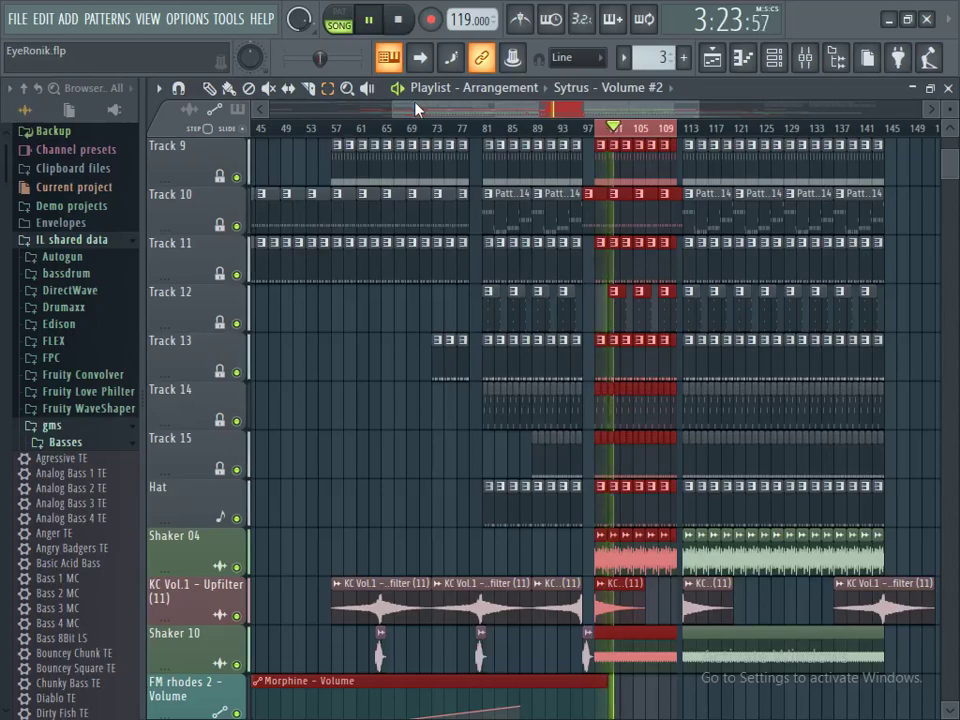
{"action": "left_click", "coordinate": [369, 19]}
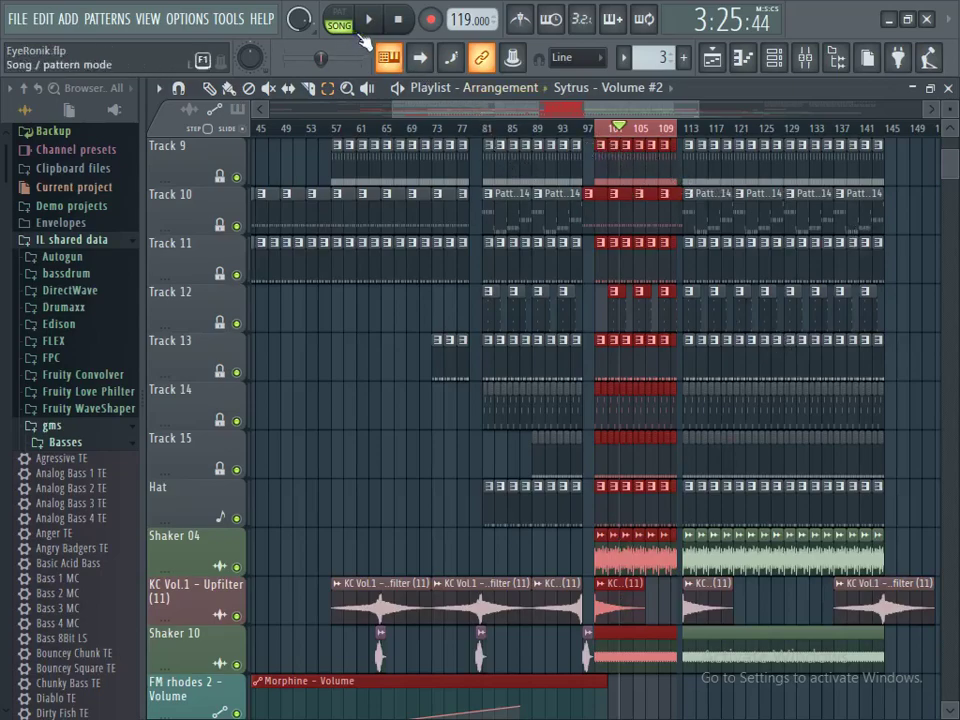
{"action": "left_click", "coordinate": [398, 24]}
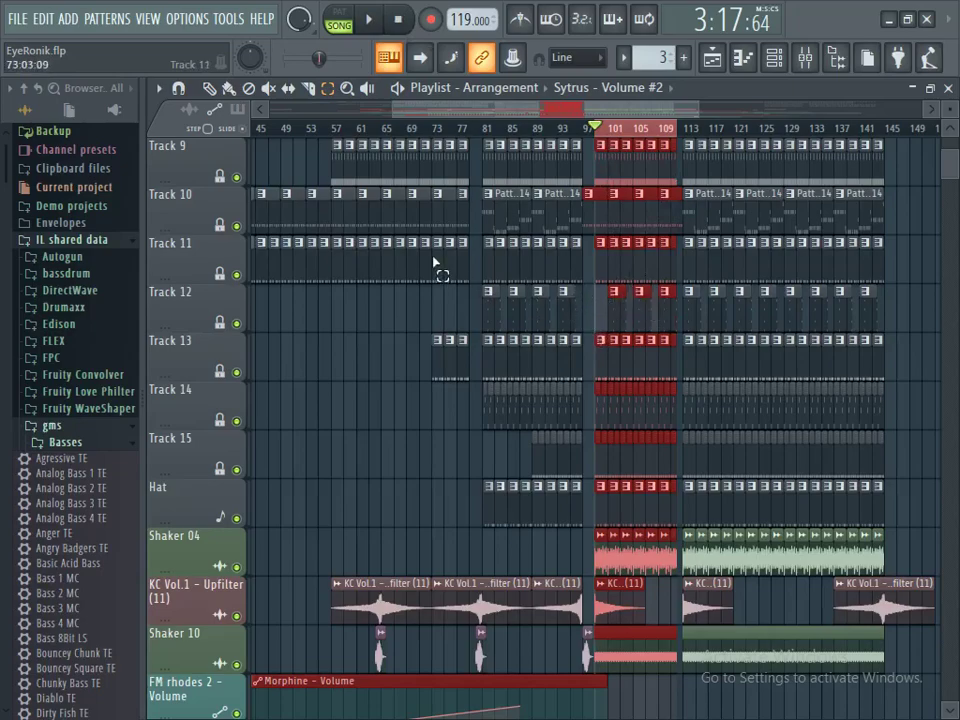
Step: Review the arrangement from bar 1 up to the selected section and switch back to the Paint tool
{"action": "scroll", "coordinate": [326, 120], "scroll_direction": "left", "scroll_amount": 10}
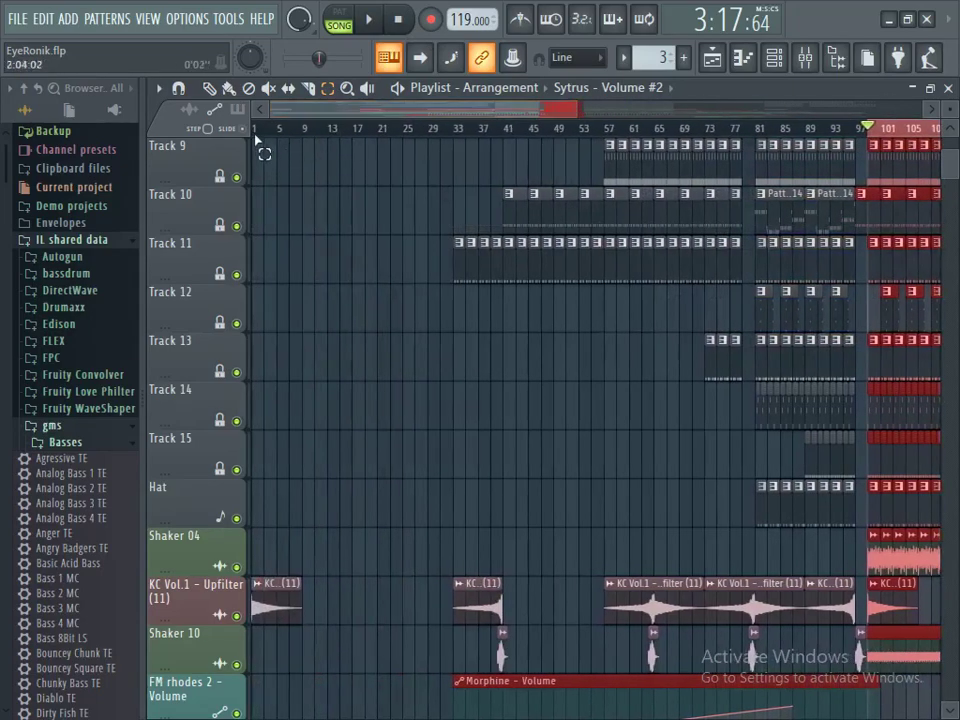
{"action": "scroll", "coordinate": [530, 120], "scroll_direction": "right", "scroll_amount": 4}
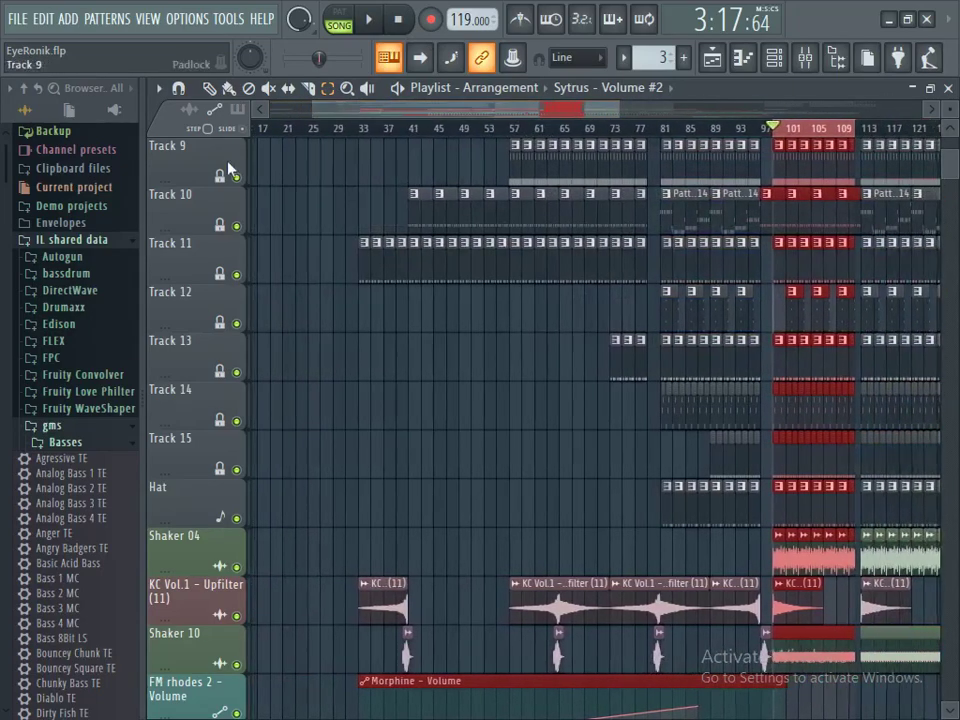
{"action": "scroll", "coordinate": [493, 131], "scroll_direction": "right", "scroll_amount": 8}
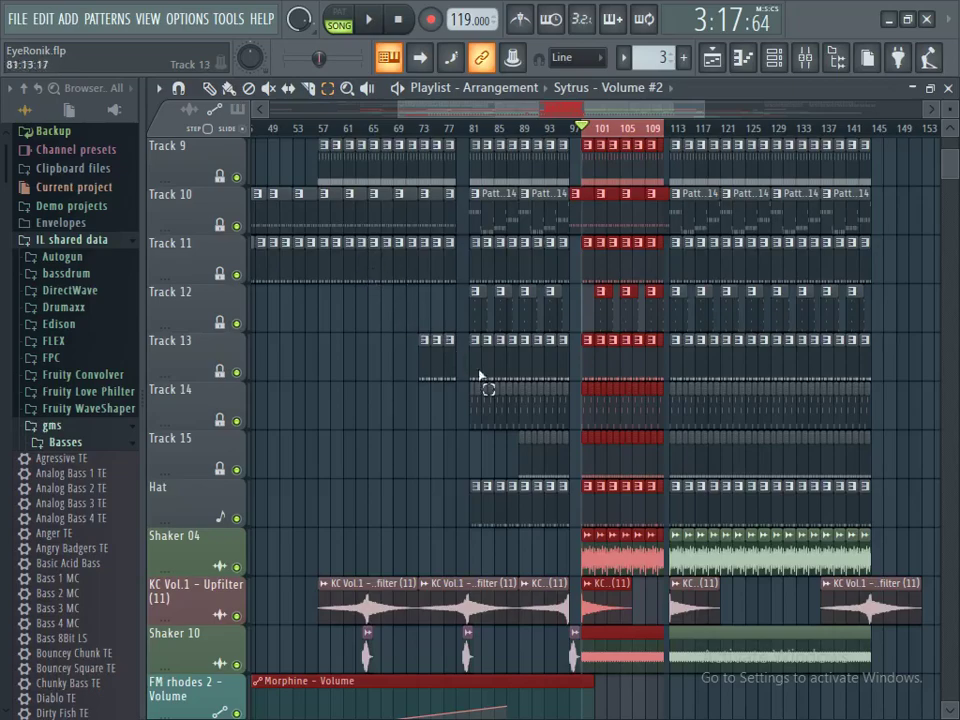
{"action": "left_click", "coordinate": [228, 88]}
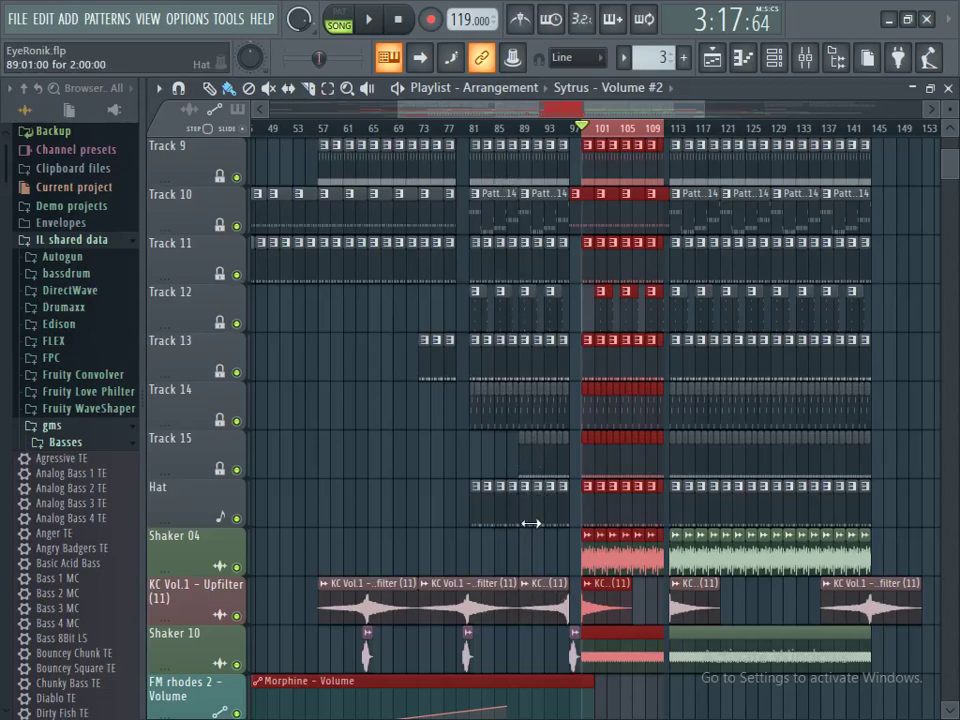
Step: Examine the clips in the selected section from Track 2 down to Track 25 and the sections that follow it
{"action": "scroll", "coordinate": [531, 523], "scroll_direction": "up", "scroll_amount": 7}
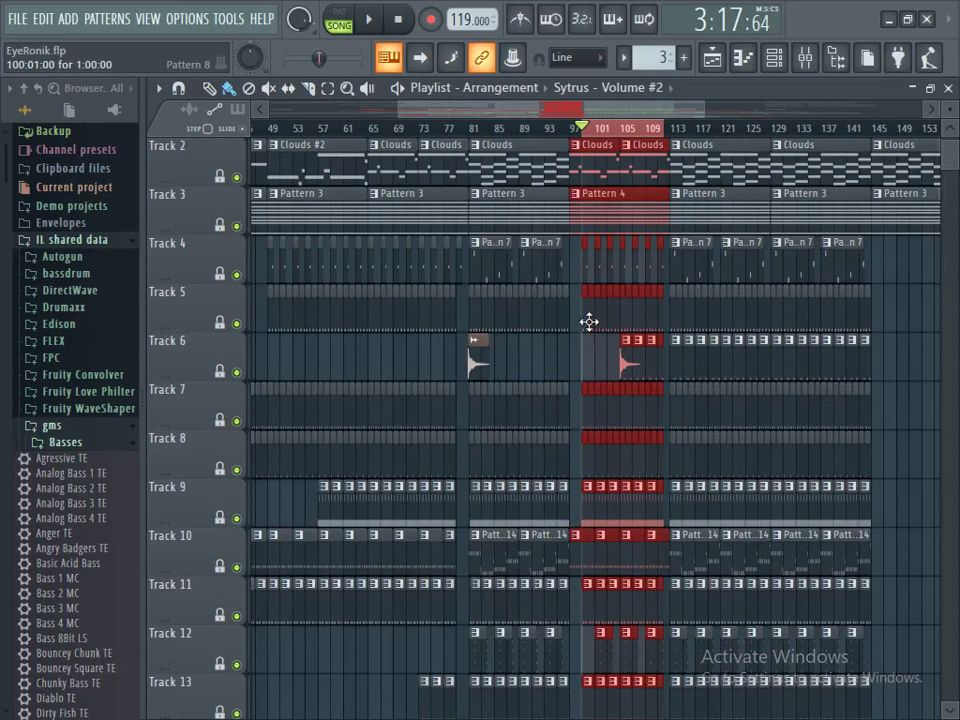
{"action": "scroll", "coordinate": [589, 321], "scroll_direction": "down", "scroll_amount": 6}
{"action": "scroll", "coordinate": [589, 321], "scroll_direction": "down", "scroll_amount": 1}
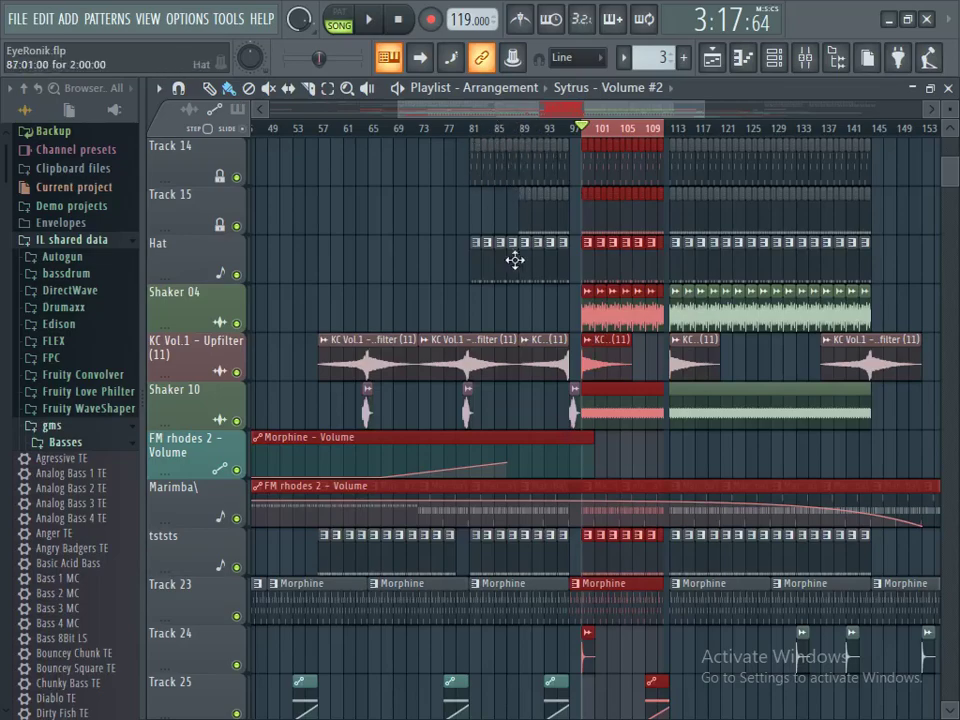
{"action": "left_click_drag", "start_coordinate": [537, 118], "coordinate": [592, 112]}
{"action": "left_click_drag", "start_coordinate": [950, 185], "coordinate": [950, 172]}
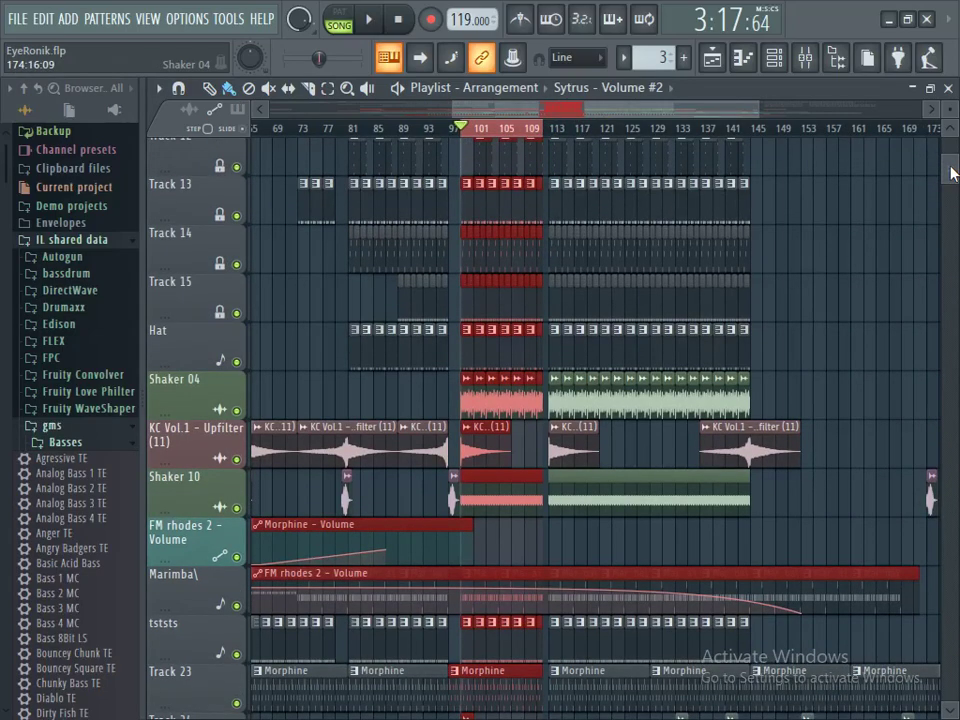
Step: Review Tracks 4 to 23 around the selected section, play its beginning from bar 99 with every track on, and stop playback
{"action": "left_click_drag", "start_coordinate": [950, 177], "coordinate": [953, 158]}
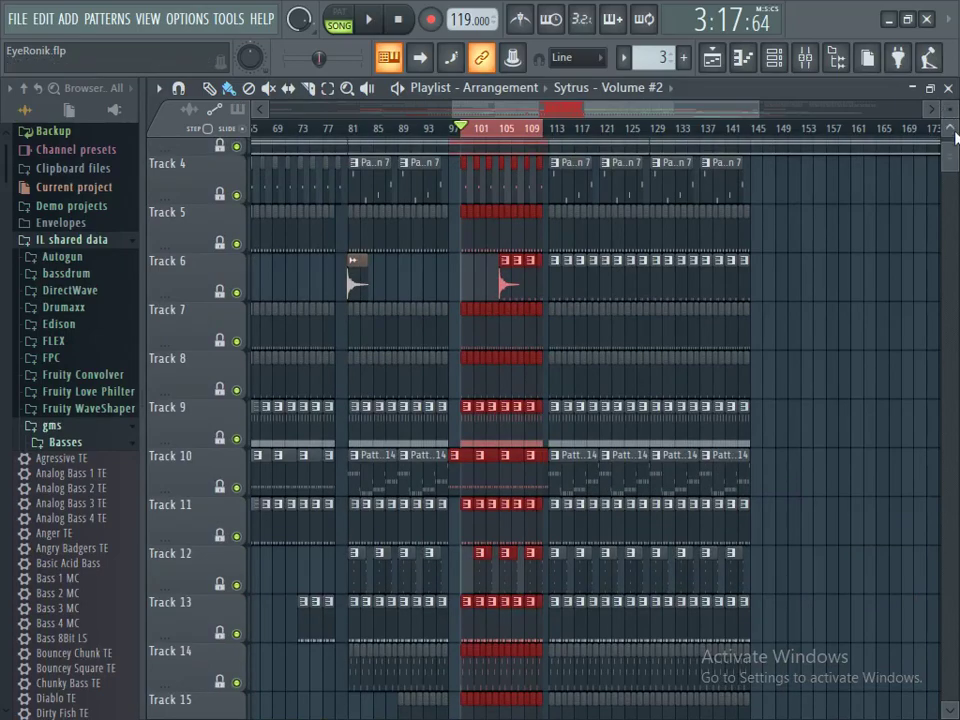
{"action": "scroll", "coordinate": [953, 145], "scroll_direction": "up", "scroll_amount": 2}
{"action": "left_click_drag", "start_coordinate": [953, 157], "coordinate": [953, 170]}
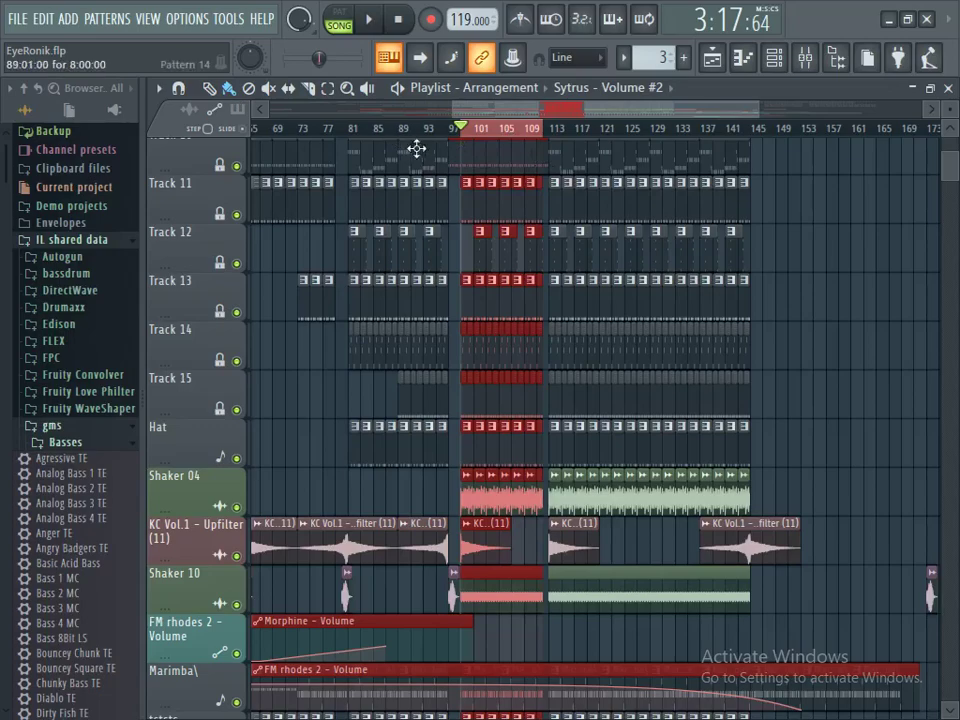
{"action": "scroll", "coordinate": [536, 113], "scroll_direction": "up", "scroll_amount": 1}
{"action": "scroll", "coordinate": [536, 118], "scroll_direction": "up", "scroll_amount": 5}
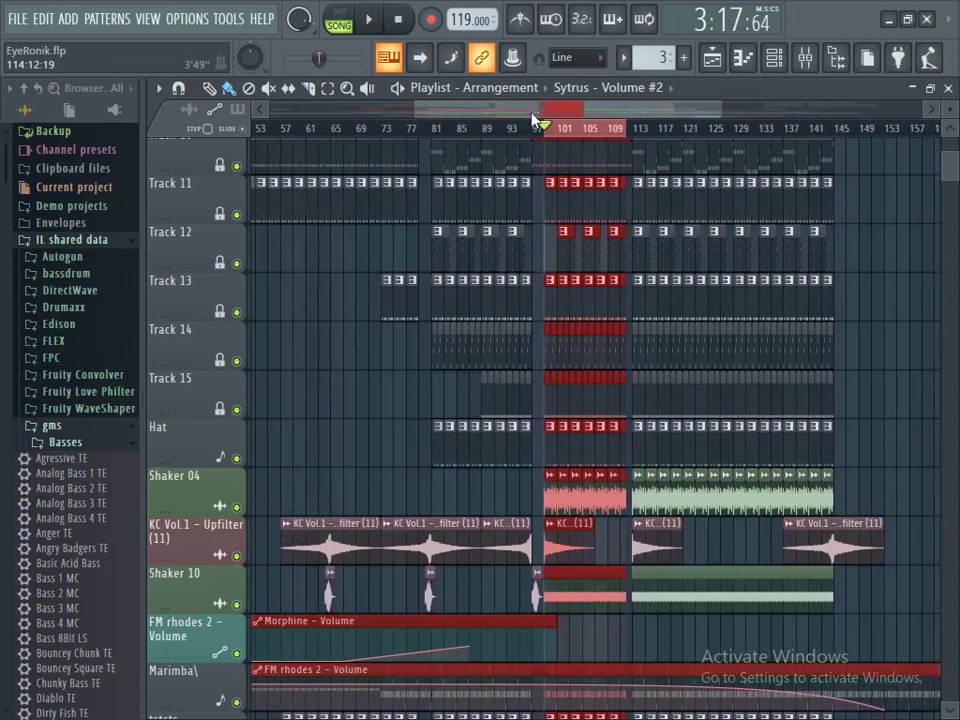
{"action": "scroll", "coordinate": [533, 118], "scroll_direction": "down", "scroll_amount": 4}
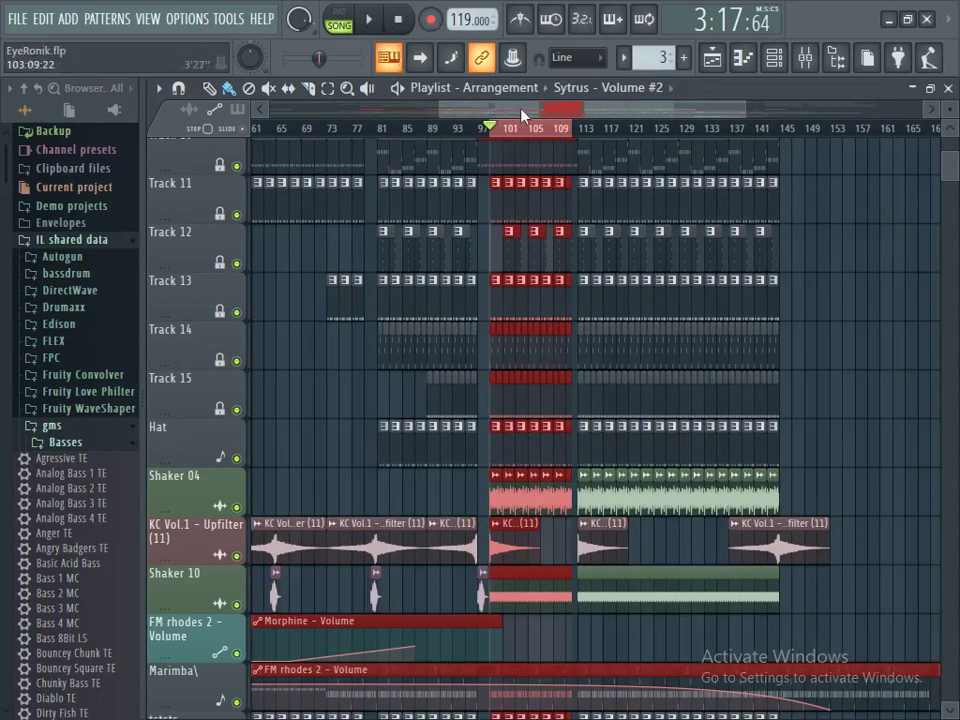
{"action": "scroll", "coordinate": [520, 118], "scroll_direction": "down", "scroll_amount": 1}
{"action": "left_click", "coordinate": [377, 27]}
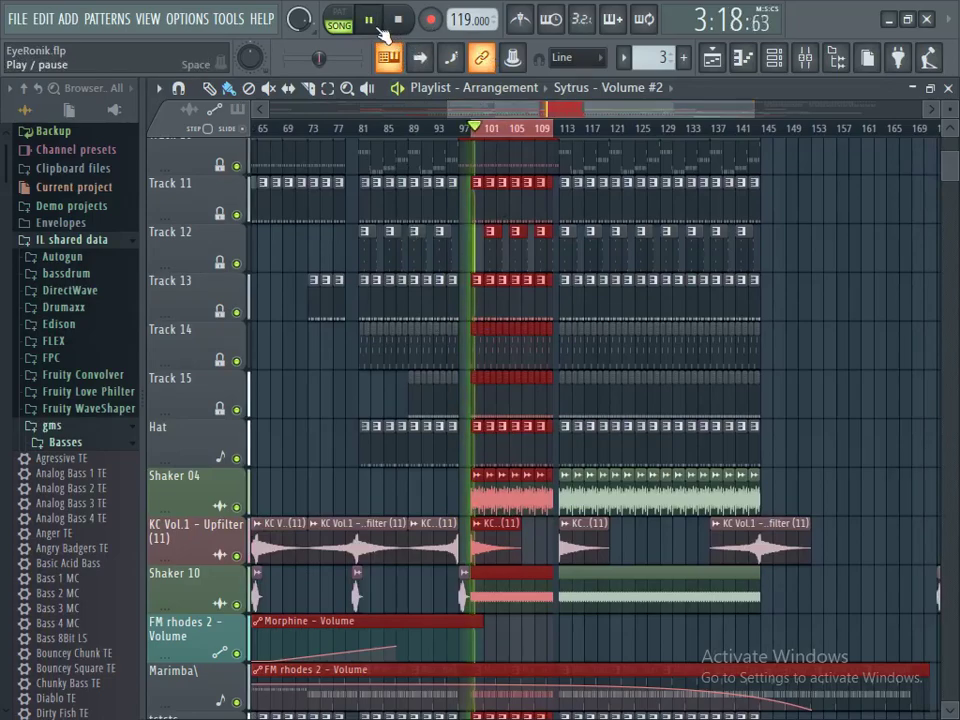
{"action": "left_click", "coordinate": [380, 29]}
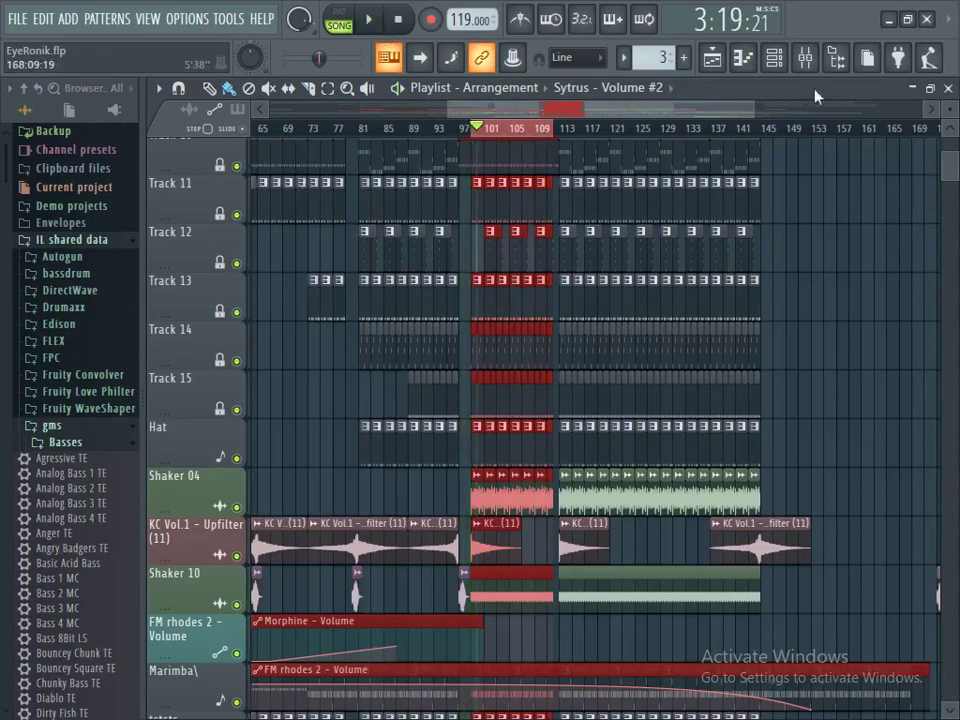
{"action": "left_click", "coordinate": [400, 24]}
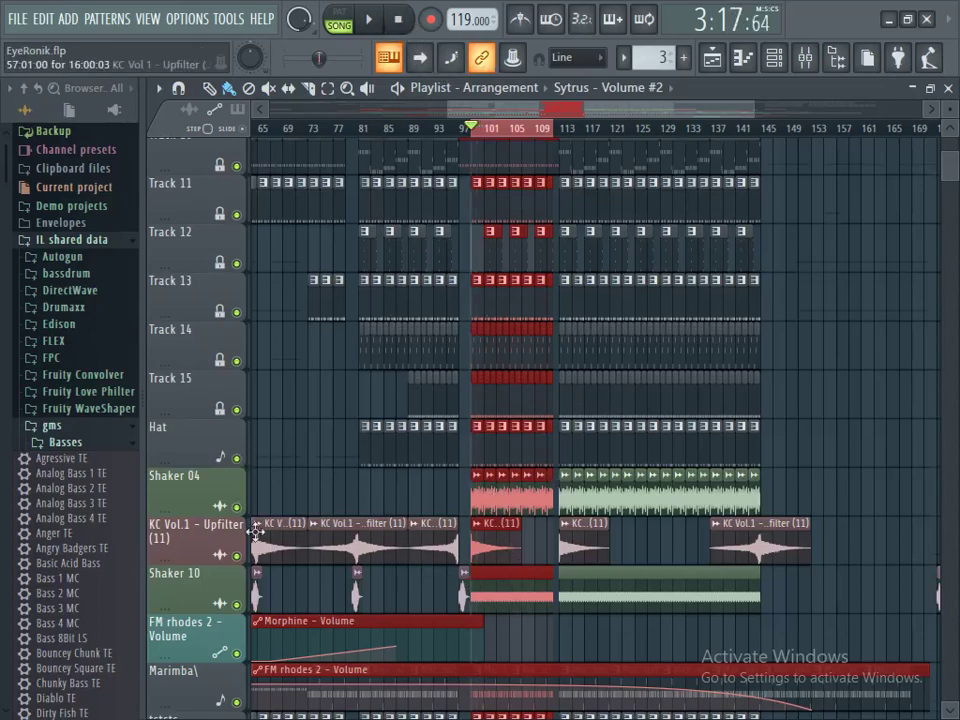
Step: Solo Track 33 together with Track 34 and play the selected section from bar 99, pausing after a short listen
{"action": "scroll", "coordinate": [397, 423], "scroll_direction": "down", "scroll_amount": 4}
{"action": "scroll", "coordinate": [400, 528], "scroll_direction": "down", "scroll_amount": 9}
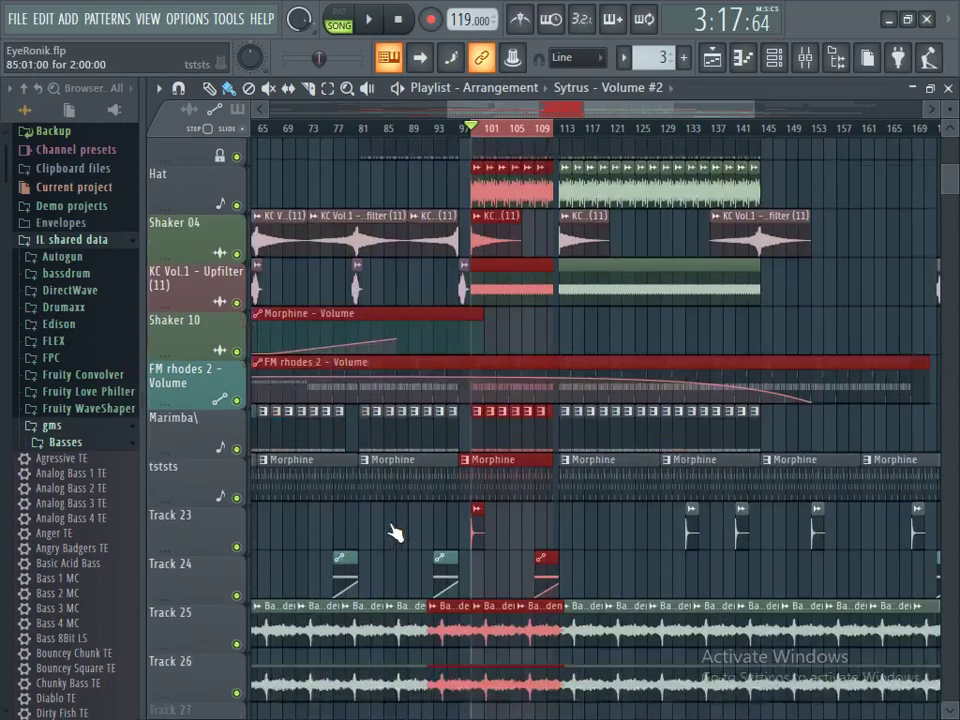
{"action": "scroll", "coordinate": [395, 533], "scroll_direction": "down", "scroll_amount": 4}
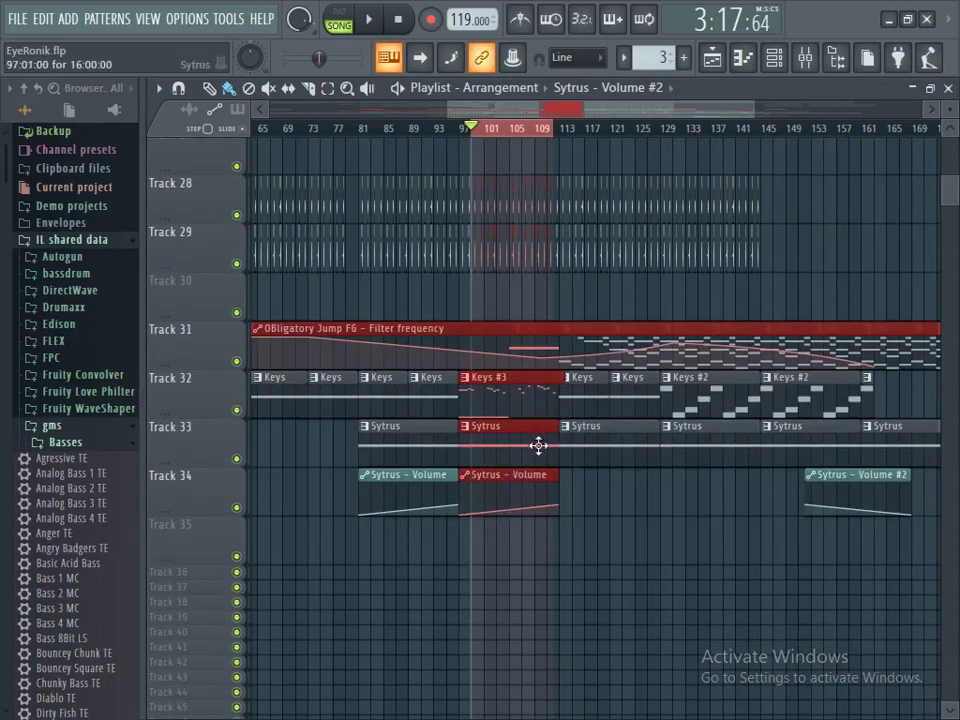
{"action": "right_click", "coordinate": [237, 460]}
{"action": "left_click", "coordinate": [237, 507]}
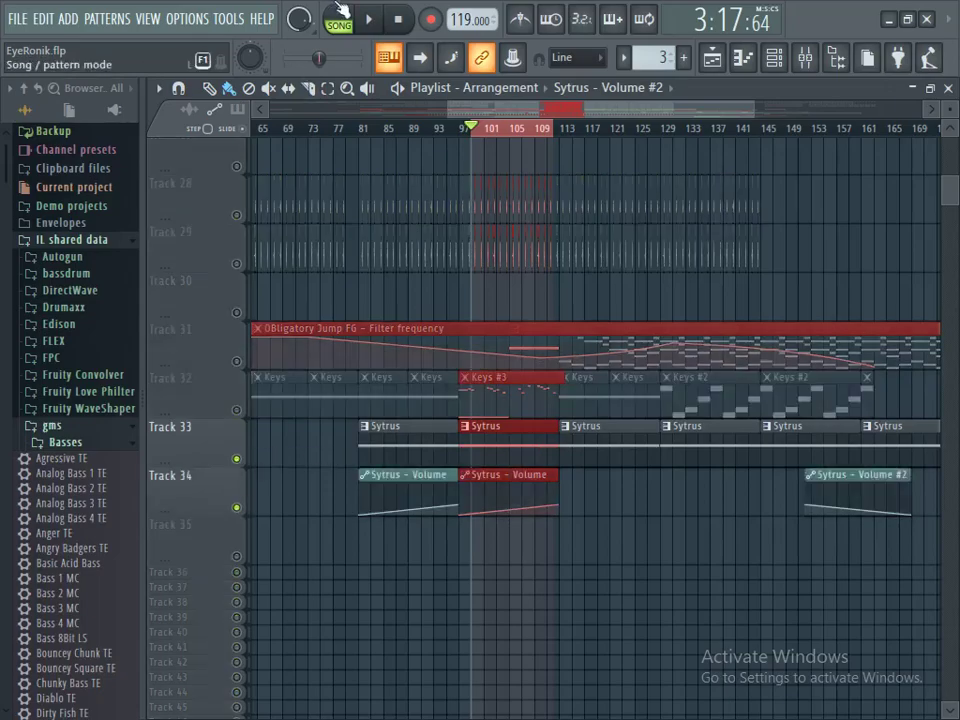
{"action": "left_click", "coordinate": [368, 19]}
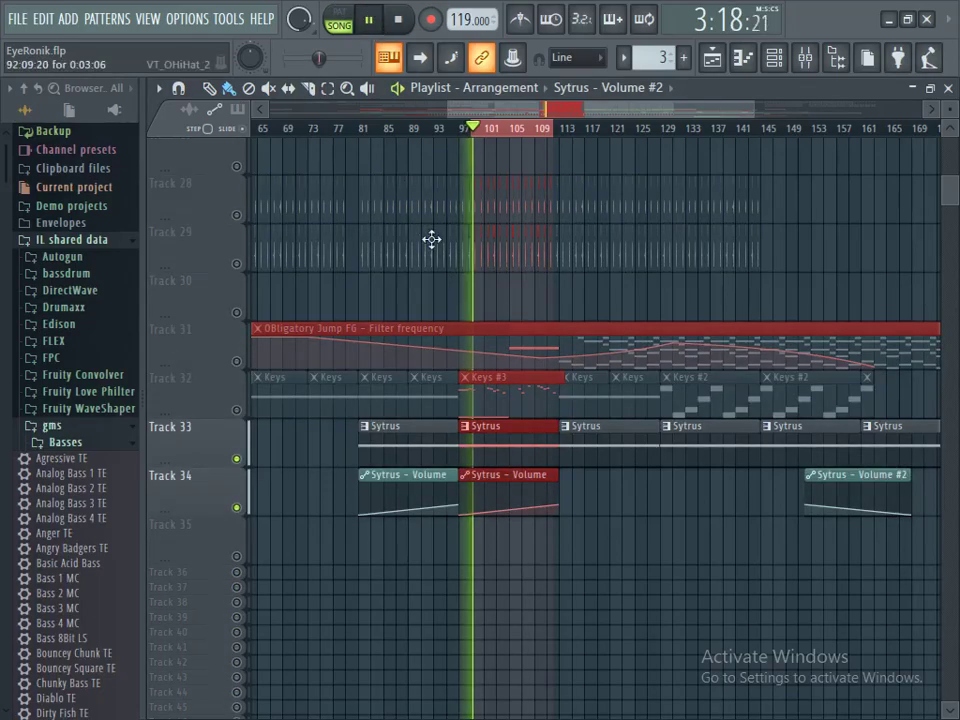
{"action": "left_click", "coordinate": [368, 20]}
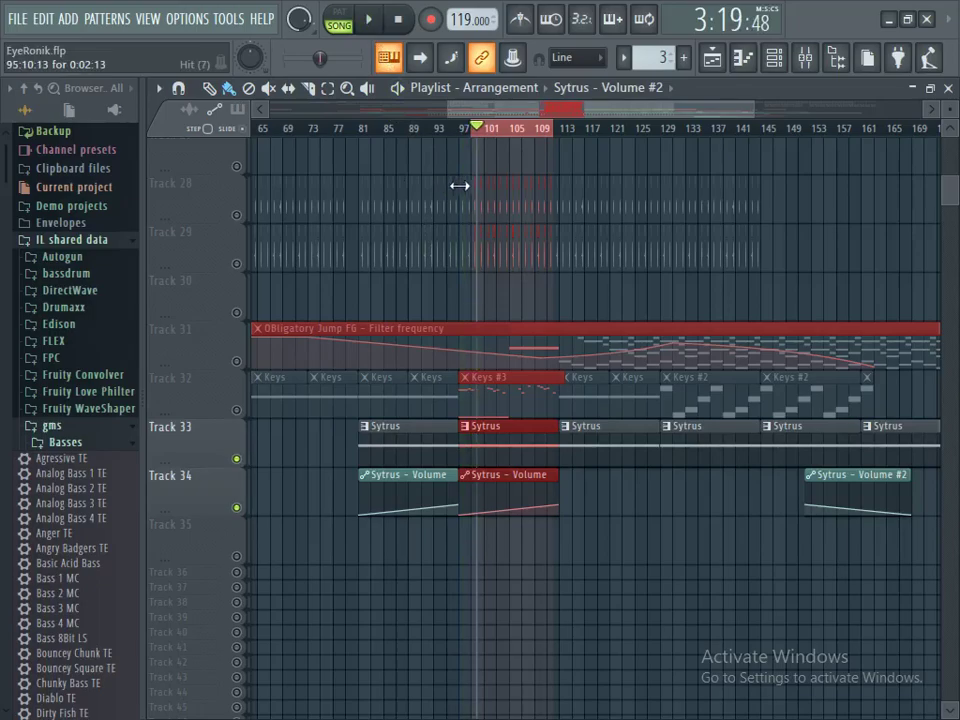
Step: Cancel the solo on Tracks 33 and 34 so that all Playlist tracks are active again
{"action": "scroll", "coordinate": [950, 130], "scroll_direction": "down", "scroll_amount": 1}
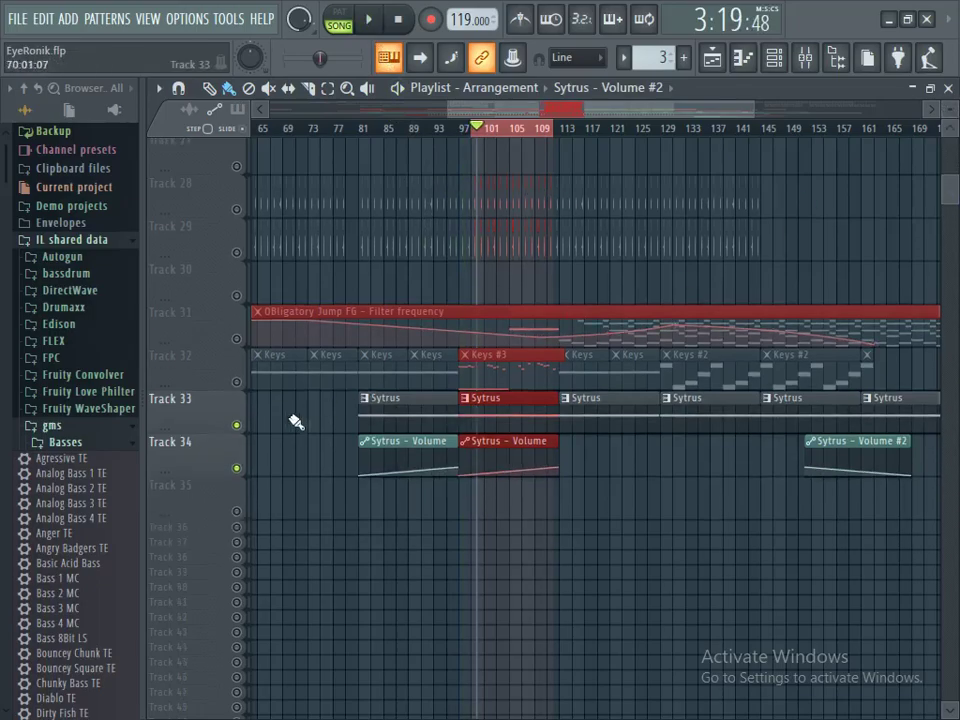
{"action": "left_click", "coordinate": [238, 437]}
{"action": "scroll", "coordinate": [411, 436], "scroll_direction": "up", "scroll_amount": 3}
{"action": "scroll", "coordinate": [411, 436], "scroll_direction": "up", "scroll_amount": 1}
{"action": "right_click", "coordinate": [240, 597]}
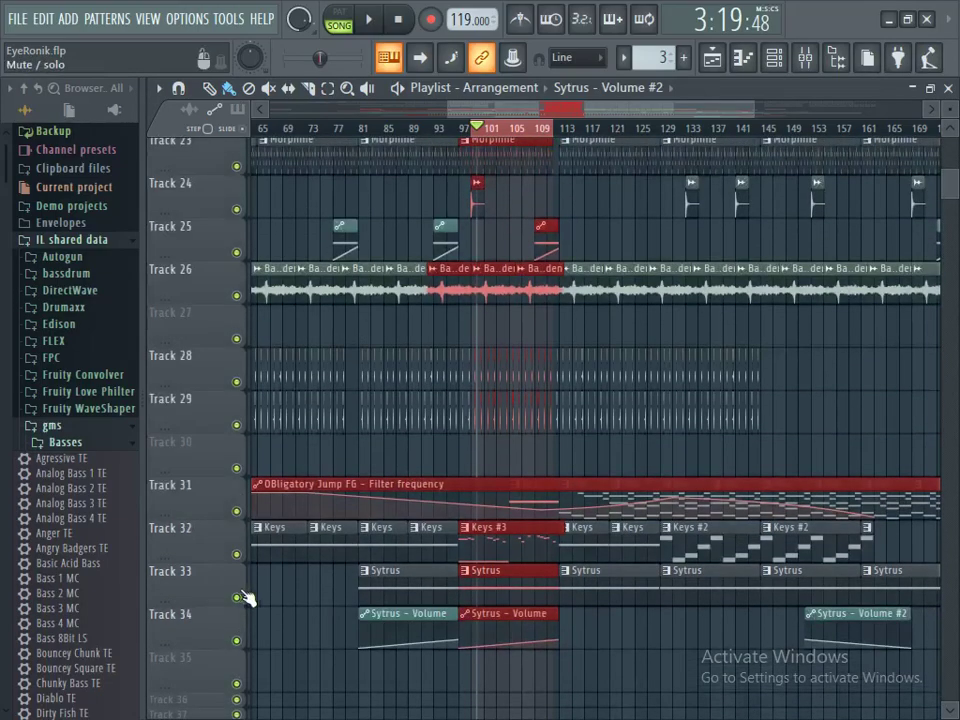
Step: Clear the timeline selection in the Playlist and switch back to the Paint tool
{"action": "left_click", "coordinate": [480, 125]}
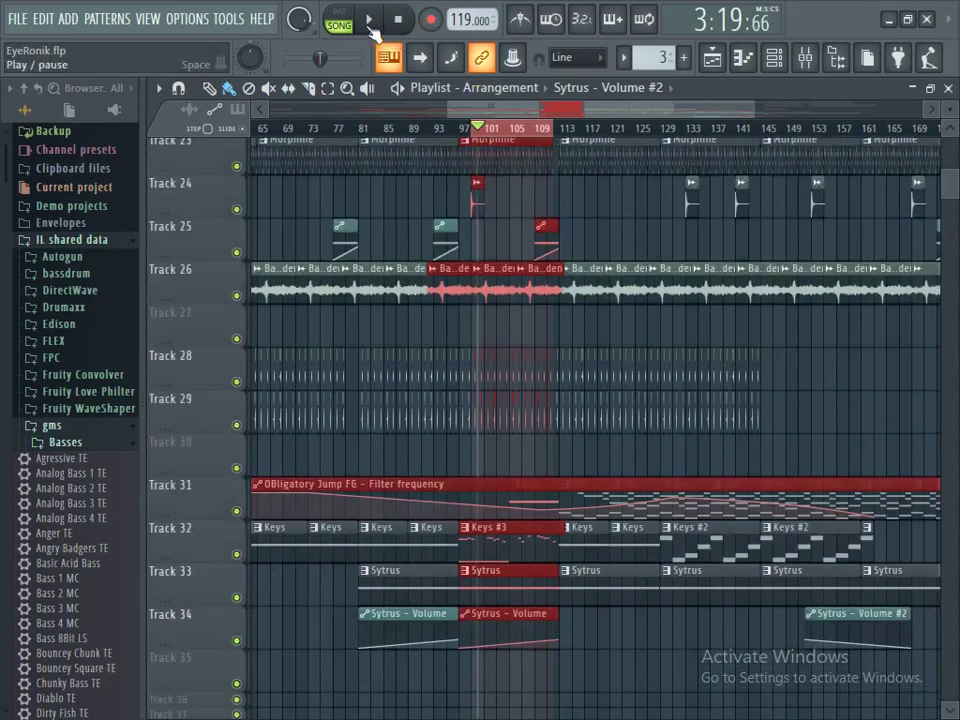
{"action": "left_click", "coordinate": [490, 125]}
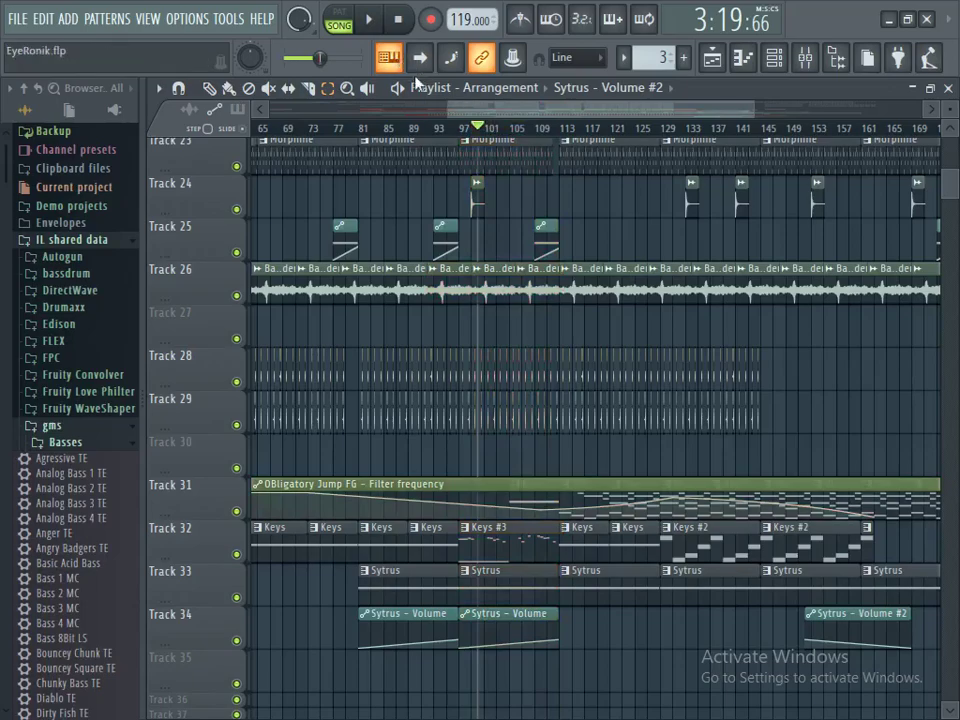
{"action": "scroll", "coordinate": [427, 108], "scroll_direction": "right", "scroll_amount": 2}
{"action": "left_click", "coordinate": [229, 88]}
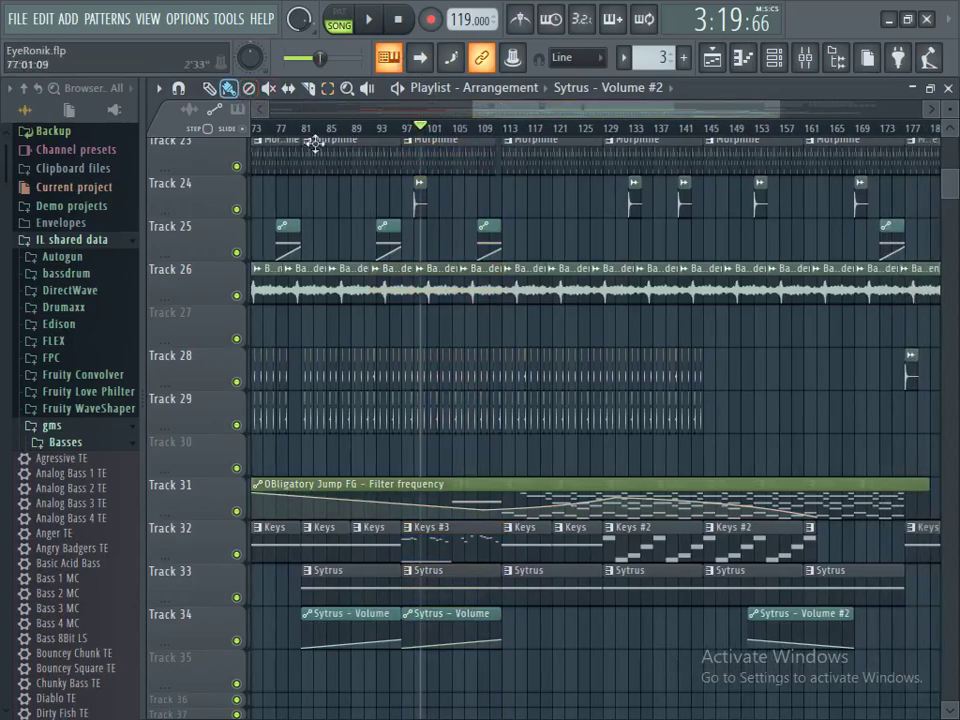
Step: Play the song from bar 113 with all tracks on and stop playback after a few bars
{"action": "scroll", "coordinate": [516, 189], "scroll_direction": "up", "scroll_amount": 2}
{"action": "left_click", "coordinate": [503, 125]}
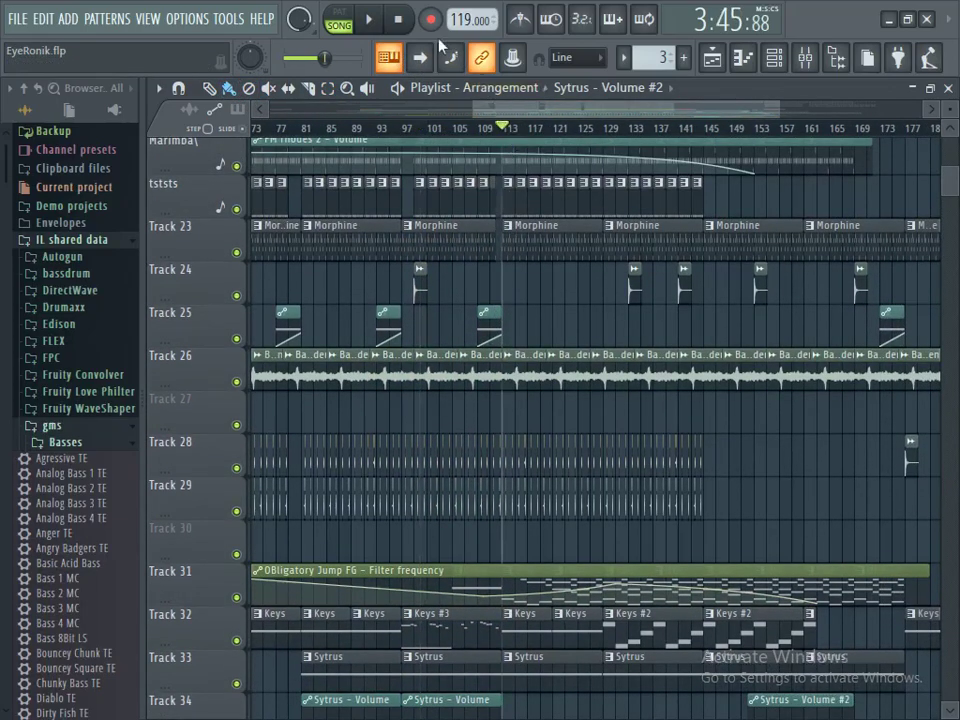
{"action": "left_click", "coordinate": [372, 22]}
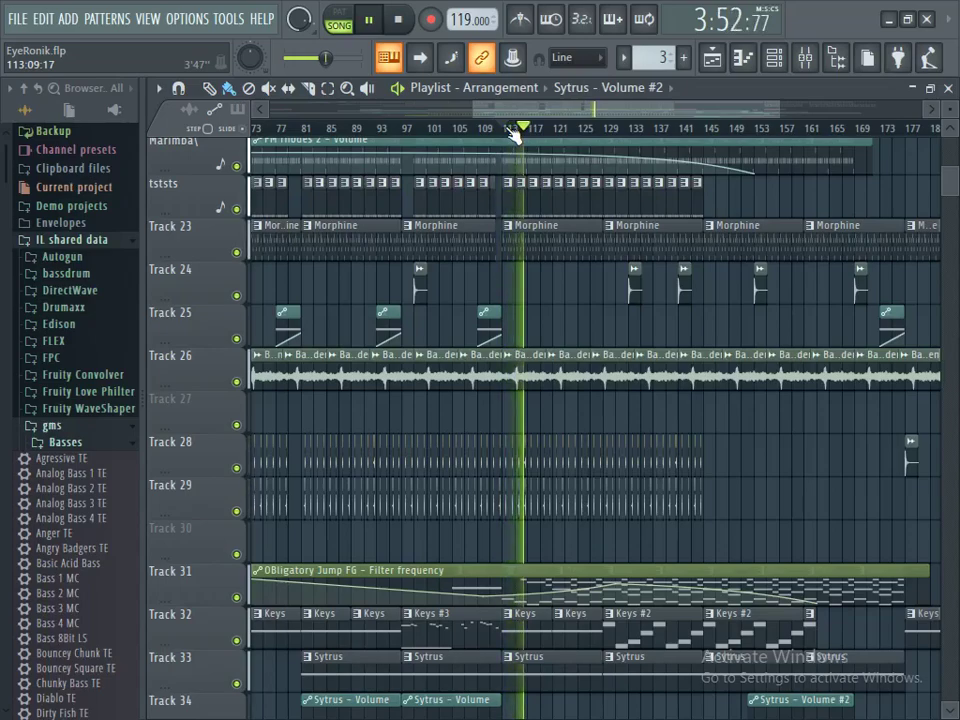
{"action": "left_click", "coordinate": [370, 20]}
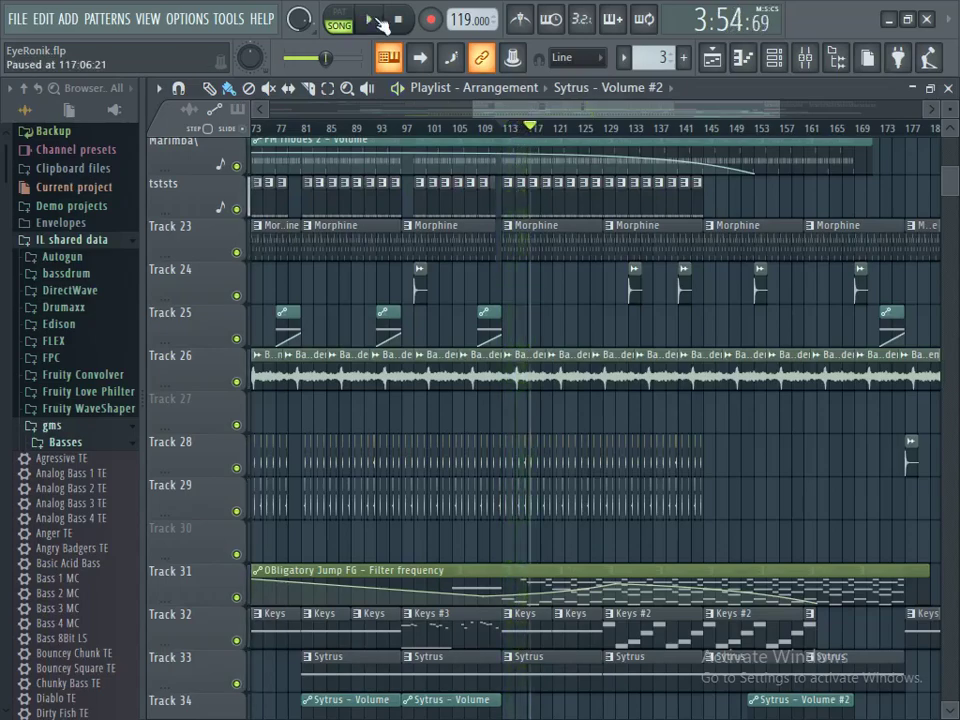
{"action": "left_click", "coordinate": [398, 20]}
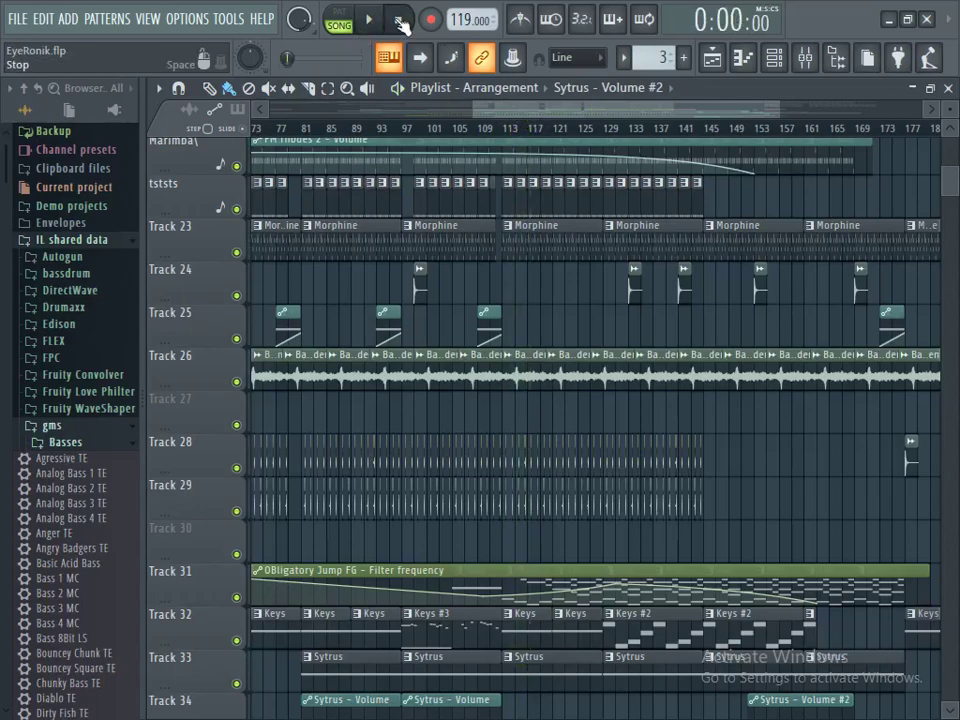
Step: Solo Track 31 with the OBligatory Jump FG filter frequency clip, play it from about bar 112, and stop playback
{"action": "left_click_drag", "start_coordinate": [610, 113], "coordinate": [559, 111]}
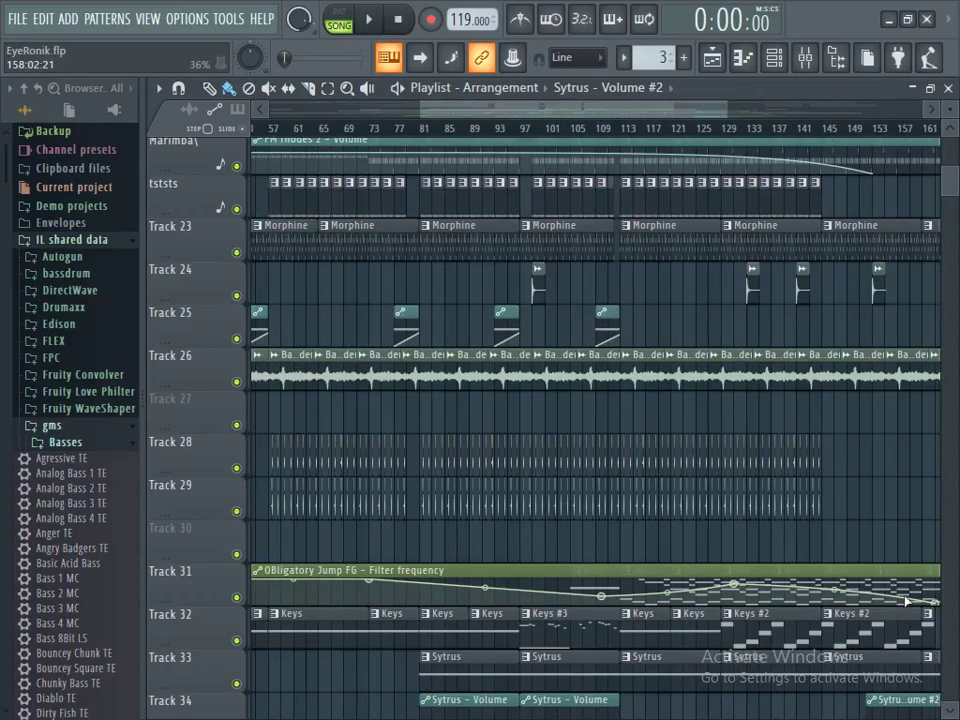
{"action": "left_click_drag", "start_coordinate": [722, 113], "coordinate": [786, 113]}
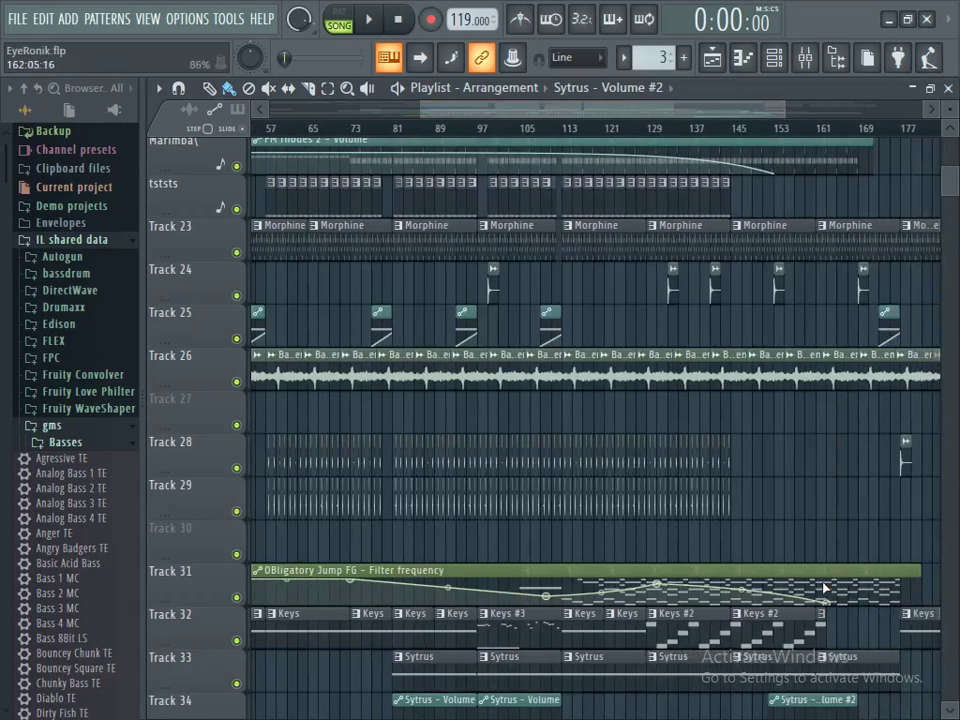
{"action": "right_click", "coordinate": [237, 598]}
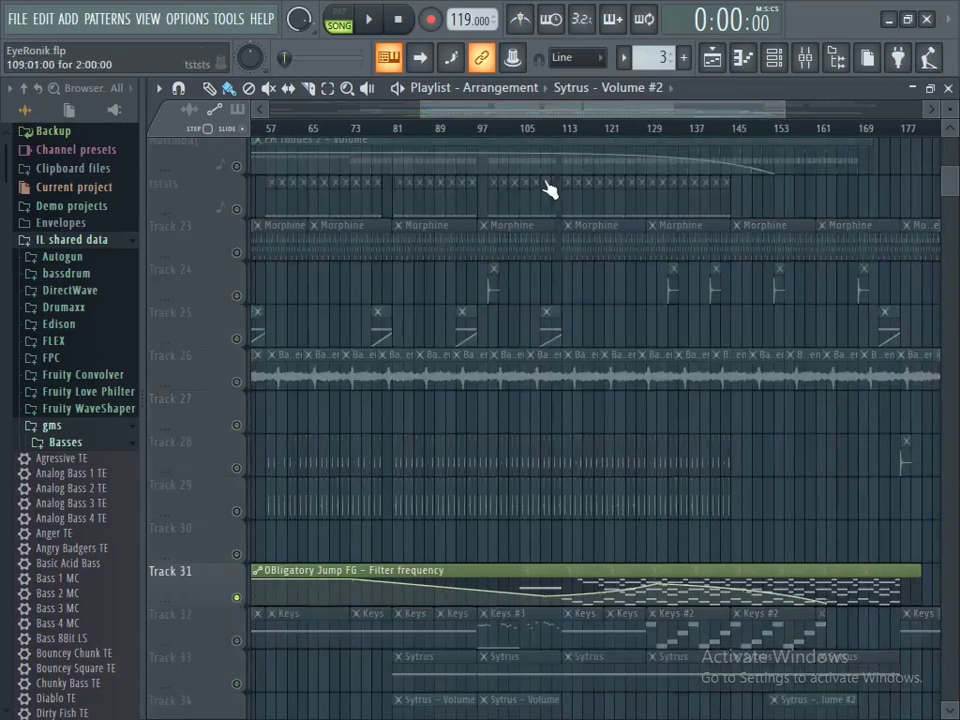
{"action": "left_click", "coordinate": [562, 127]}
{"action": "key", "text": "space"}
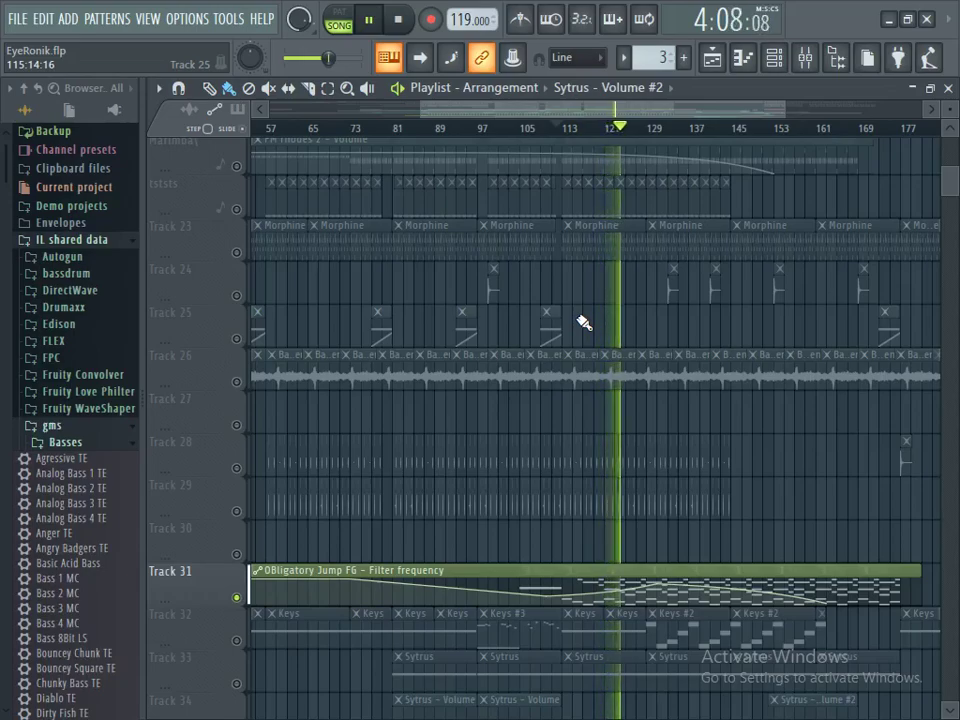
{"action": "left_click", "coordinate": [369, 19]}
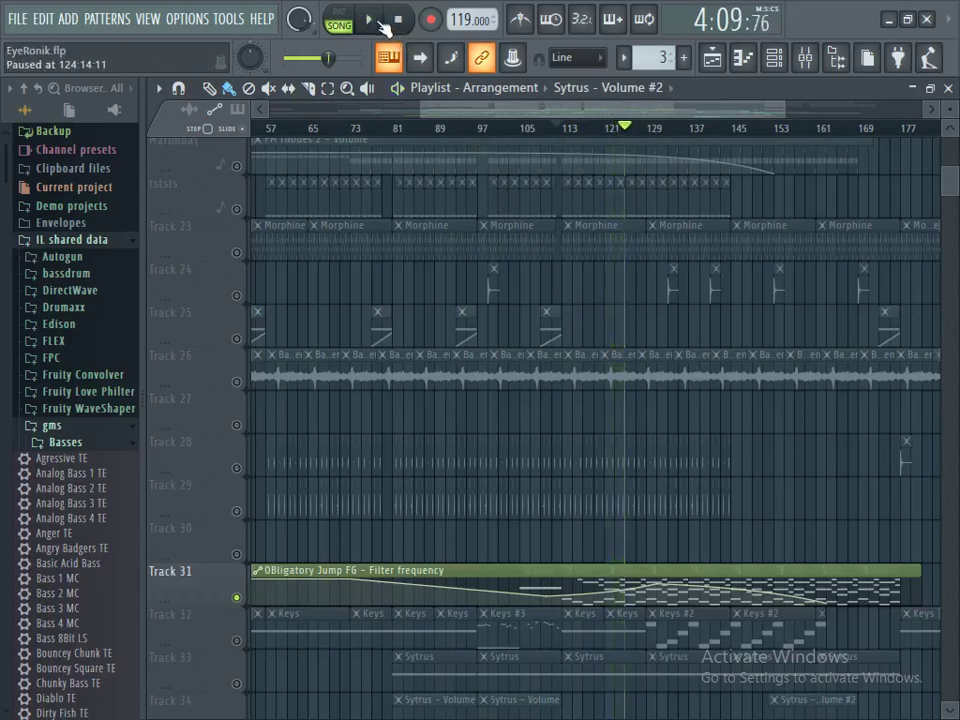
{"action": "left_click", "coordinate": [398, 19]}
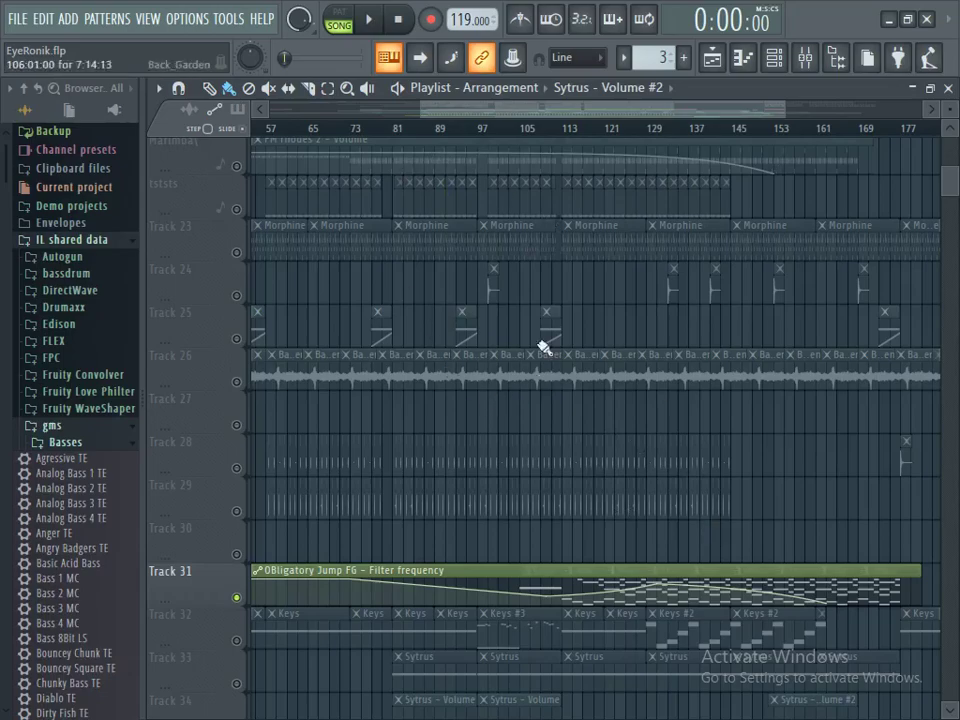
Step: Place the playback position at bar 122 and cancel the Track 31 solo so that all tracks are active
{"action": "left_click_drag", "start_coordinate": [428, 108], "coordinate": [470, 108]}
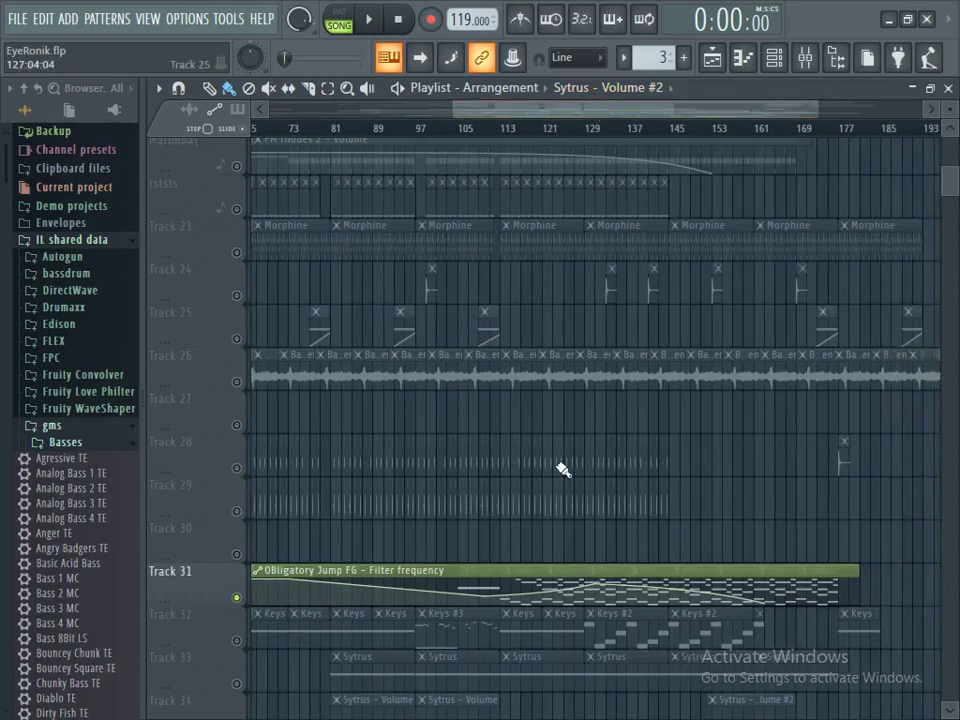
{"action": "left_click", "coordinate": [549, 134]}
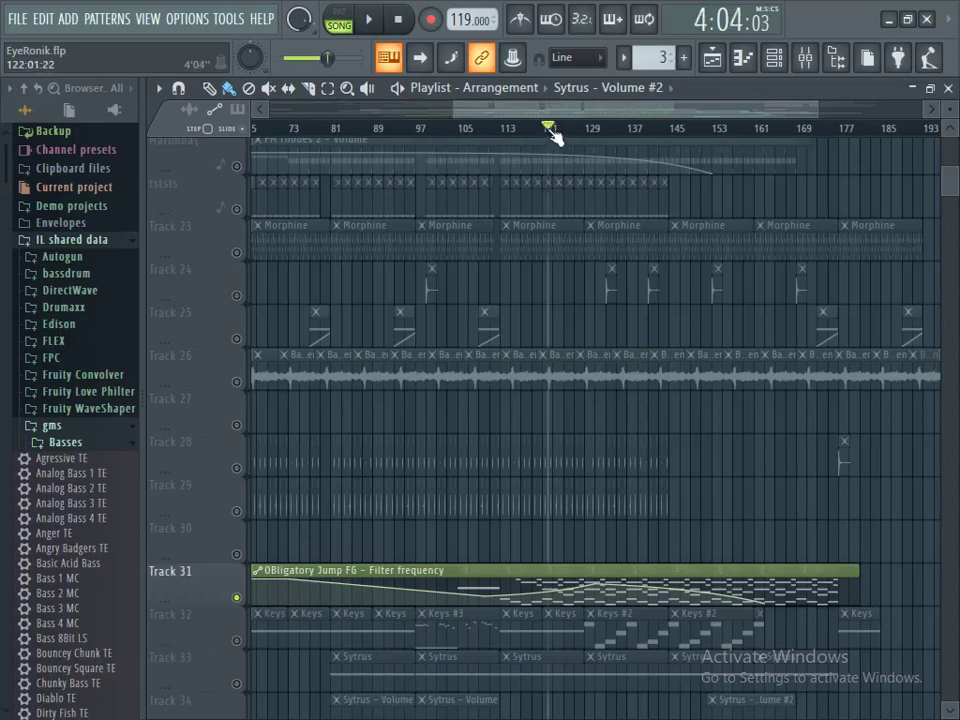
{"action": "left_click", "coordinate": [236, 166], "text": "ctrl"}
{"action": "left_click", "coordinate": [236, 166], "text": "ctrl"}
Step: Play the full arrangement from bar 122 while reviewing the tracks from Shaker 10 down to Track 34, and stop playback
{"action": "left_click", "coordinate": [368, 19]}
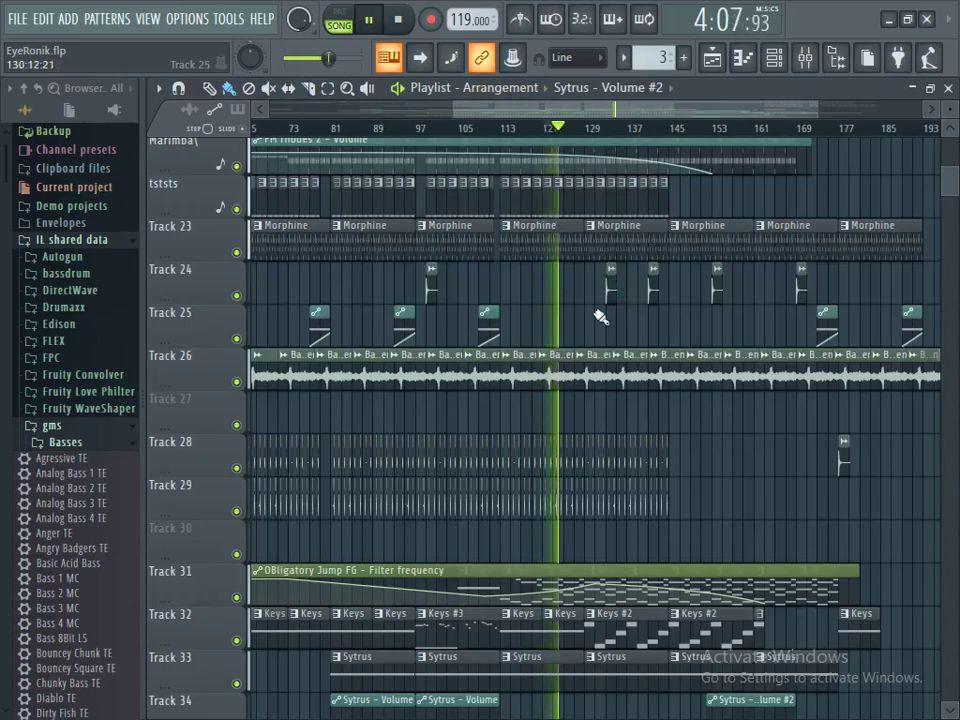
{"action": "mouse_move", "coordinate": [949, 185]}
{"action": "left_mouse_down"}
{"action": "mouse_move", "coordinate": [945, 156]}
{"action": "mouse_move", "coordinate": [949, 178]}
{"action": "left_mouse_up"}
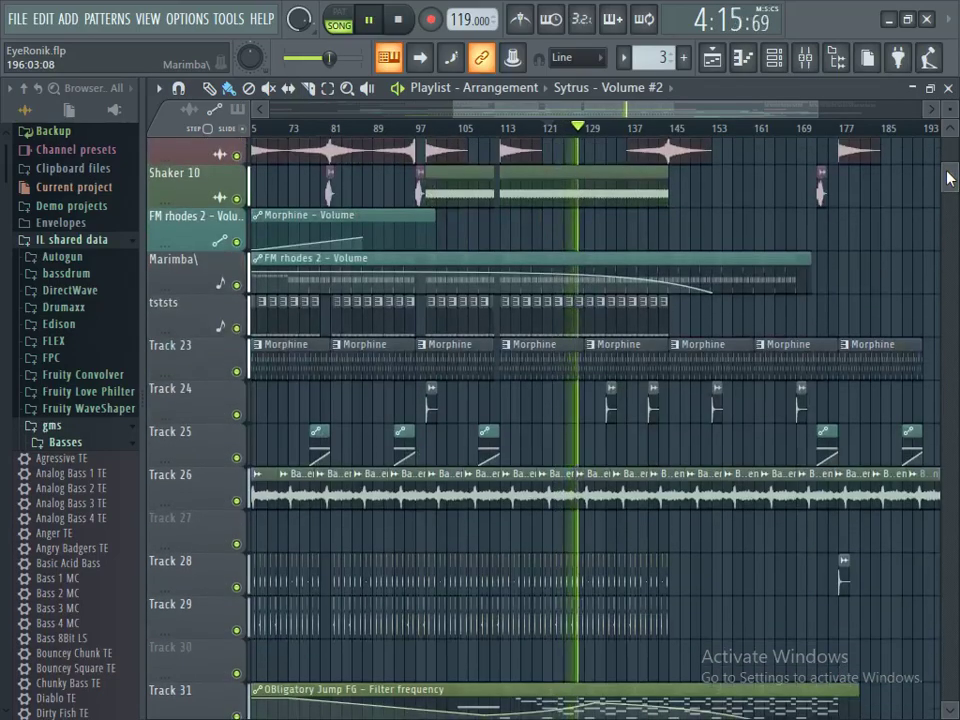
{"action": "left_click_drag", "start_coordinate": [949, 178], "coordinate": [949, 181]}
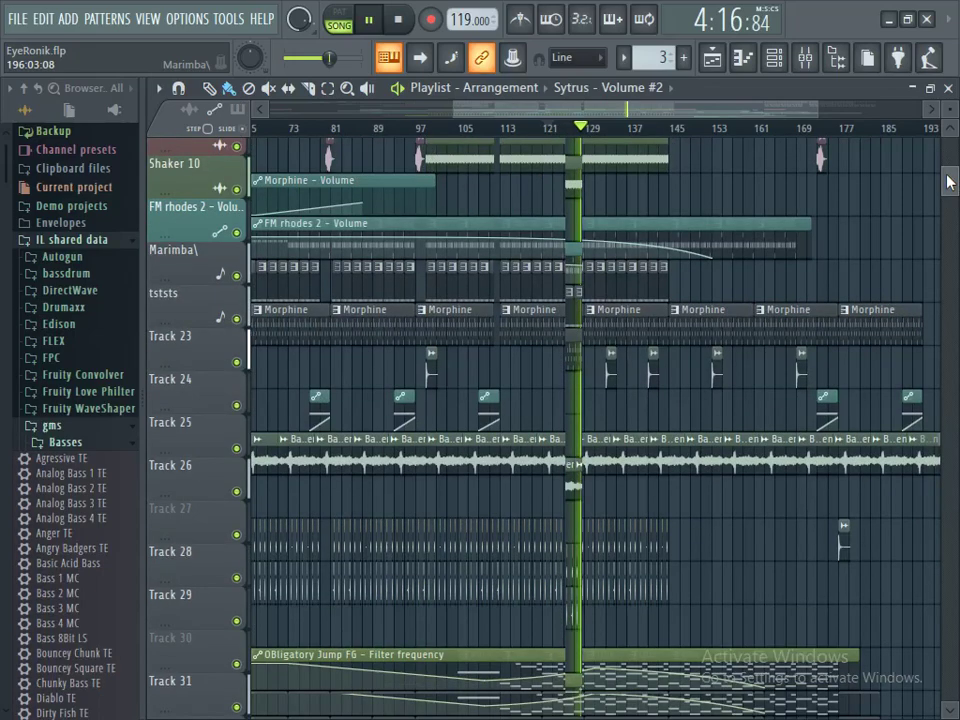
{"action": "left_click_drag", "start_coordinate": [949, 181], "coordinate": [949, 186]}
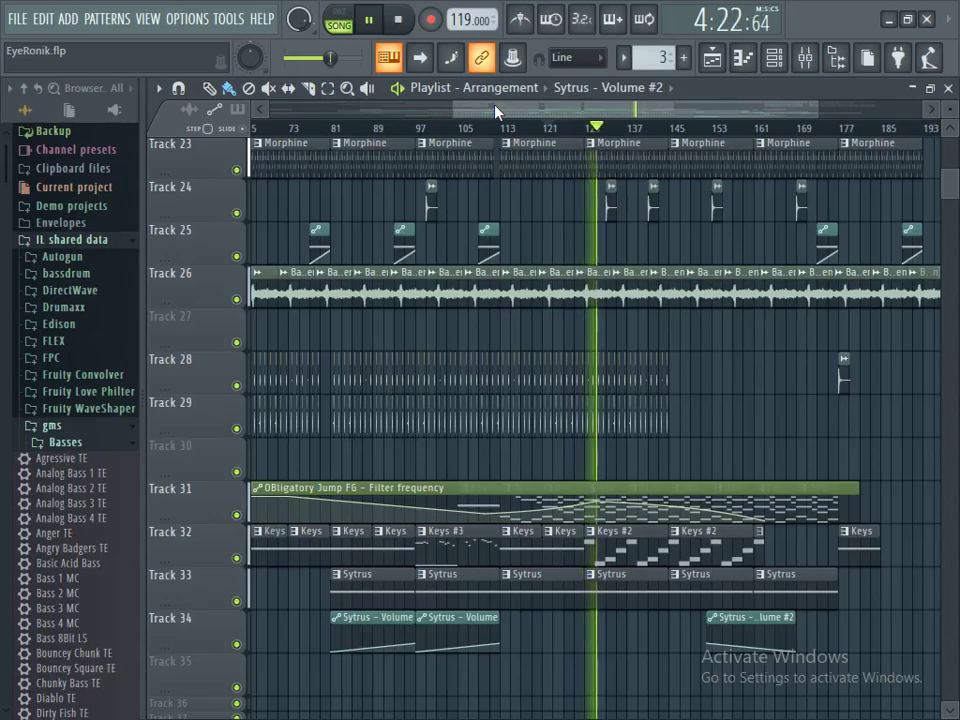
{"action": "key", "text": "space"}
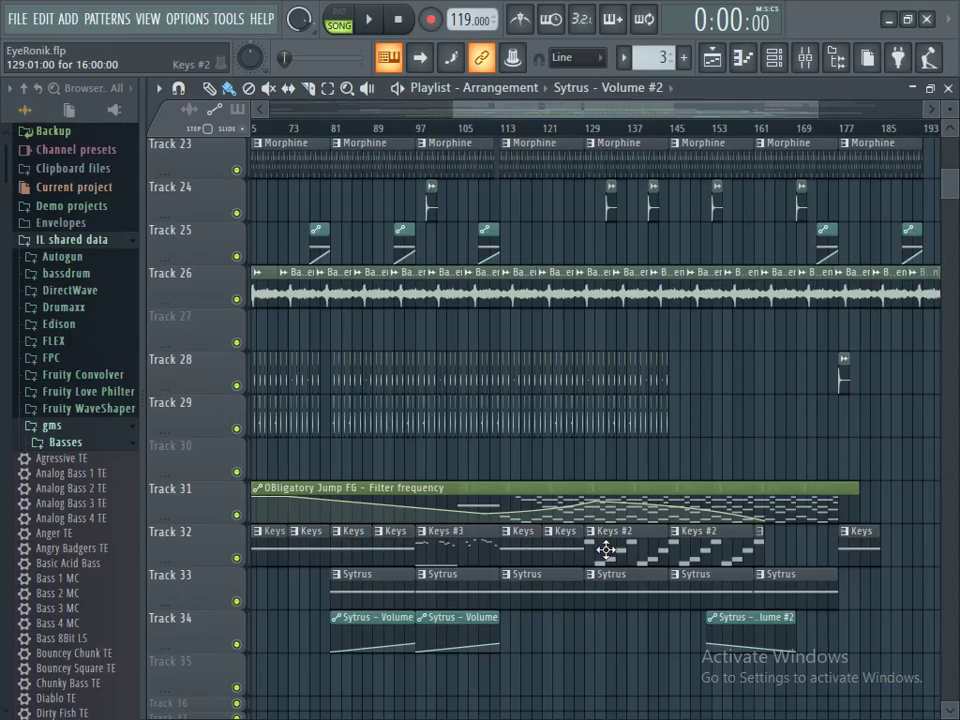
Step: Play the full arrangement around bar 140 with the uppermost tracks in view, and stop playback
{"action": "scroll", "coordinate": [623, 305], "scroll_direction": "up", "scroll_amount": 3}
{"action": "scroll", "coordinate": [623, 305], "scroll_direction": "up", "scroll_amount": 4}
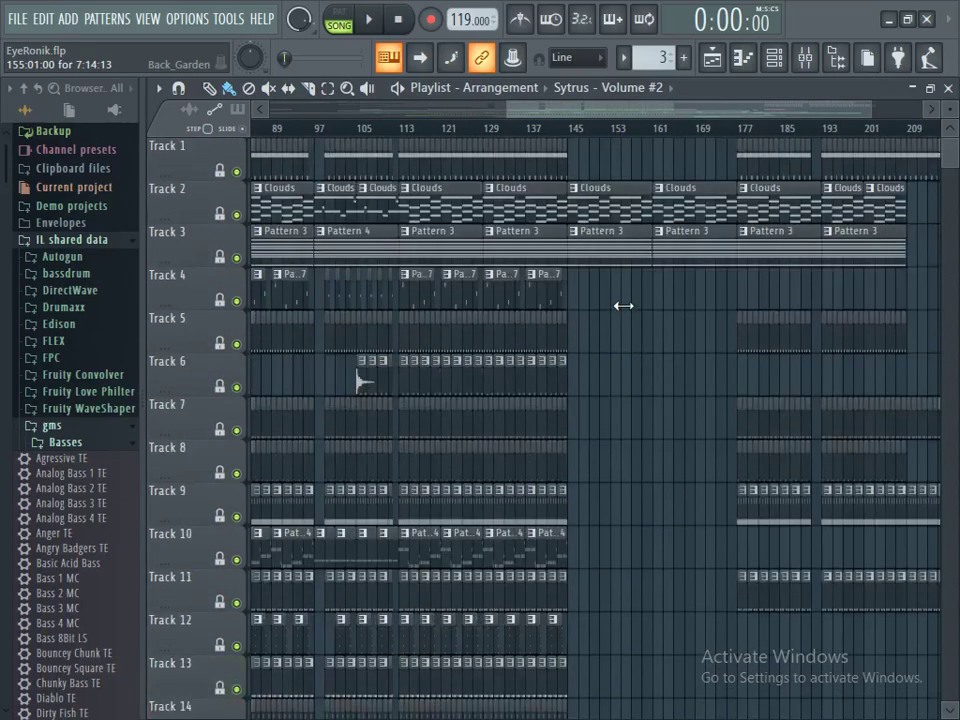
{"action": "left_click", "coordinate": [372, 20]}
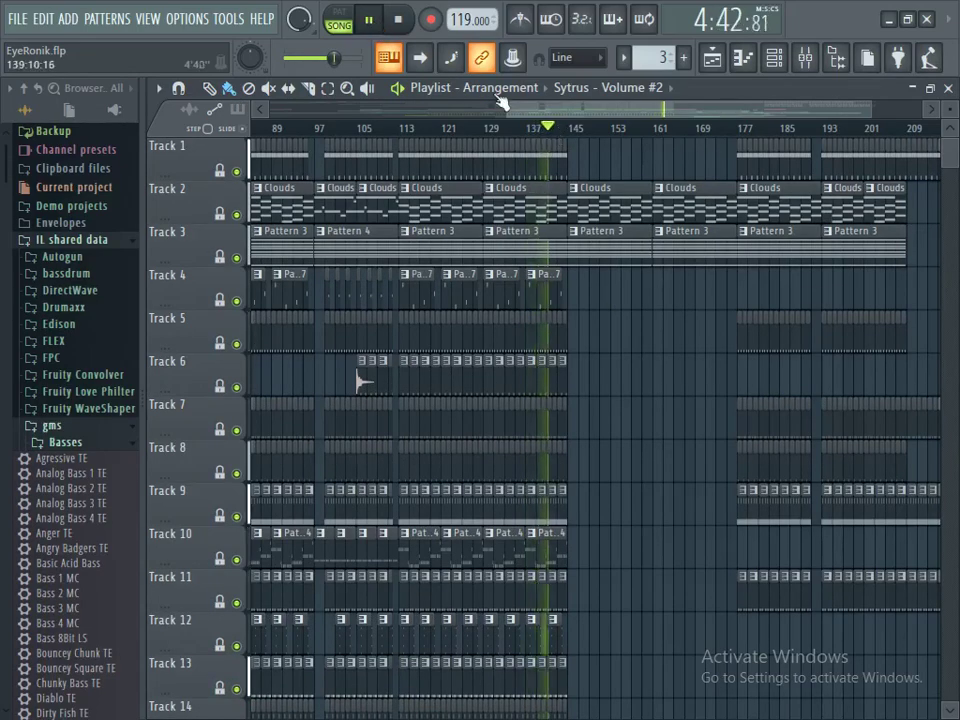
{"action": "key", "text": "space"}
Step: Play the song from bar 145 while reviewing the tracks from Shaker 04 down to Track 29, and stop playback
{"action": "left_click", "coordinate": [533, 128]}
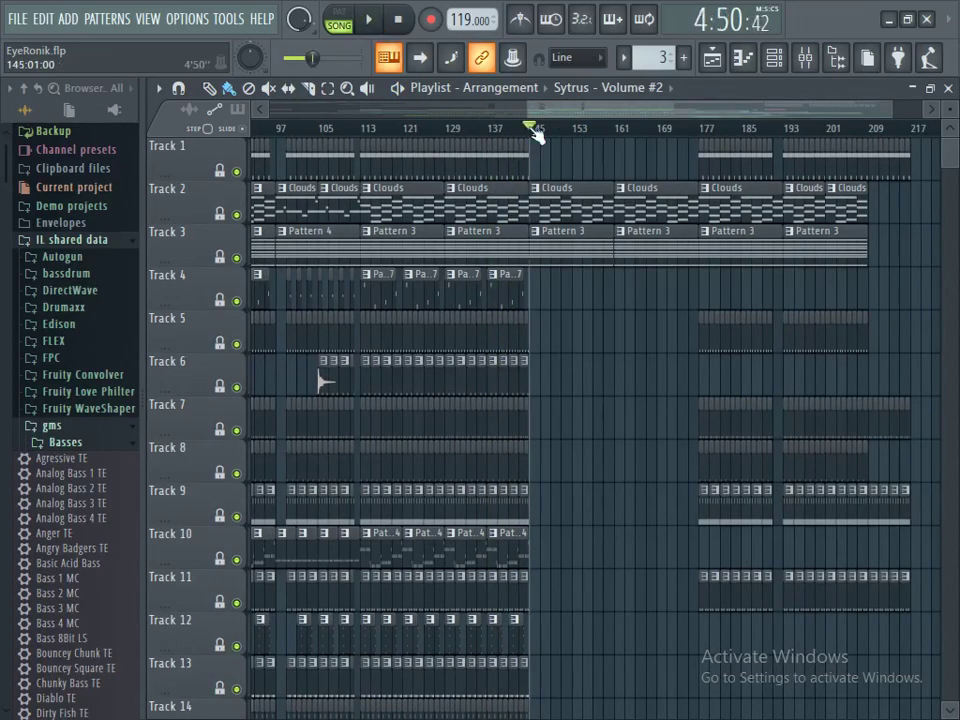
{"action": "left_click", "coordinate": [369, 19]}
{"action": "scroll", "coordinate": [632, 604], "scroll_direction": "down", "scroll_amount": 5}
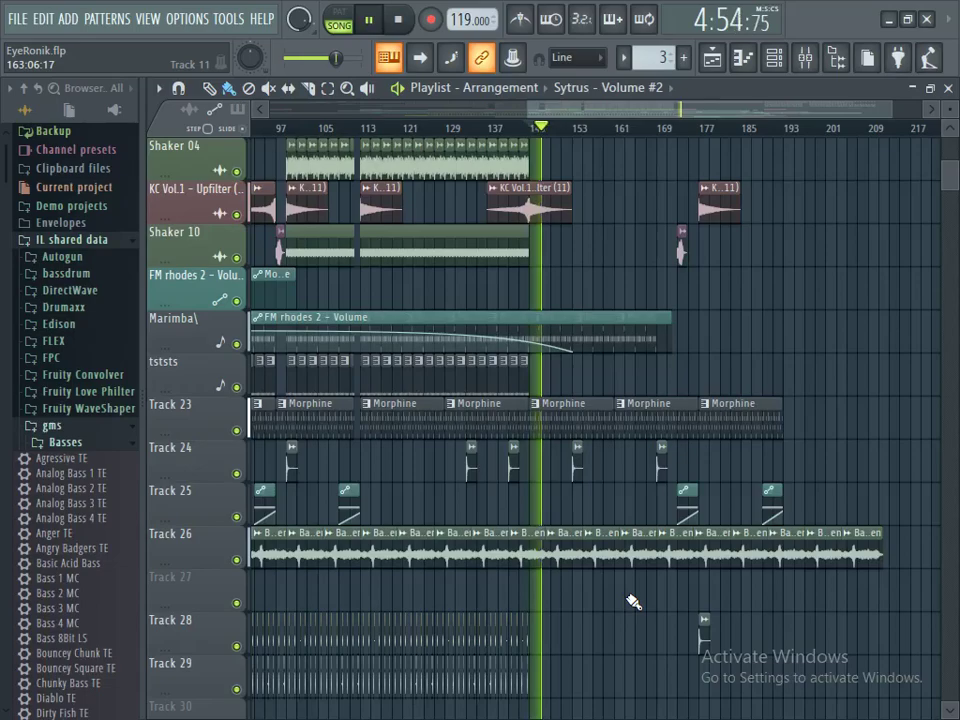
{"action": "left_click", "coordinate": [399, 20]}
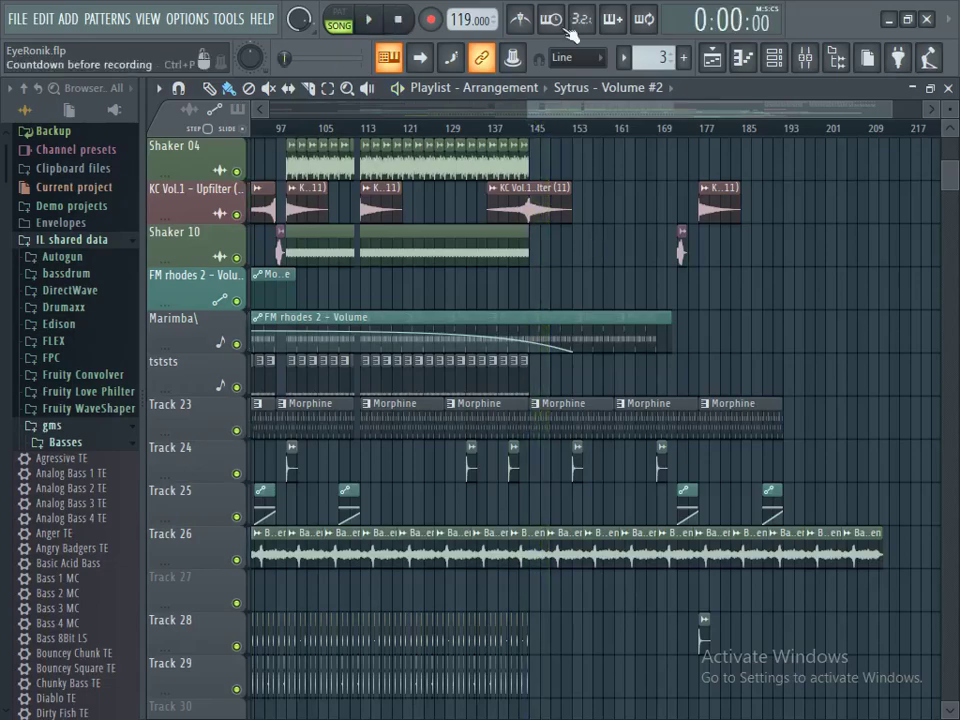
Step: Place the playback position at bar 177, play the first few bars of that section, and stop playback
{"action": "left_click", "coordinate": [530, 130]}
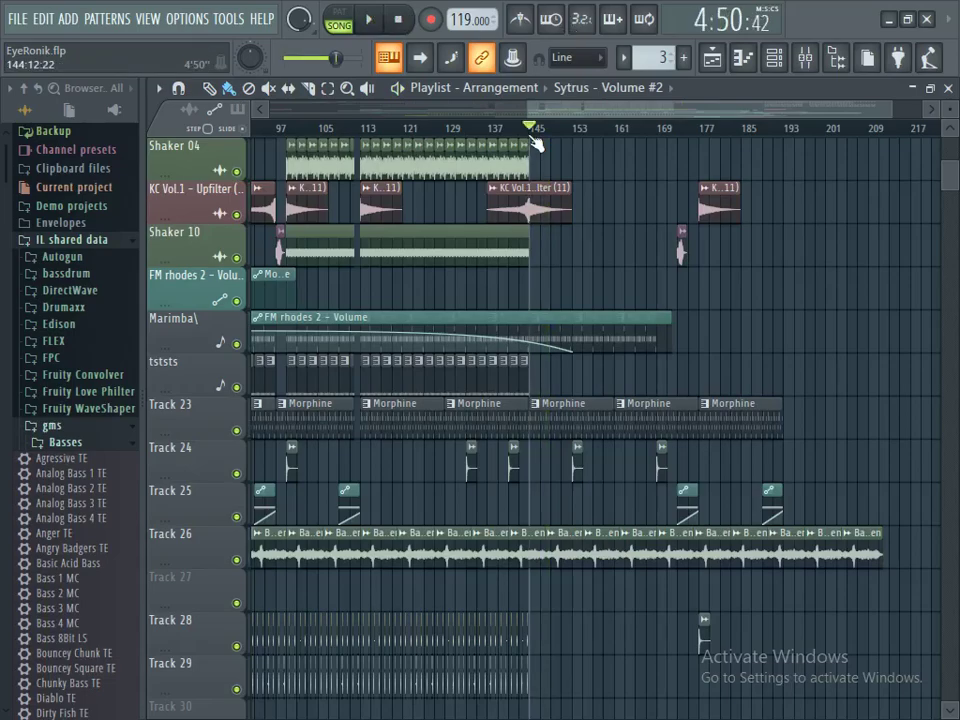
{"action": "left_click_drag", "start_coordinate": [953, 182], "coordinate": [953, 175]}
{"action": "scroll", "coordinate": [953, 175], "scroll_direction": "up", "scroll_amount": 1}
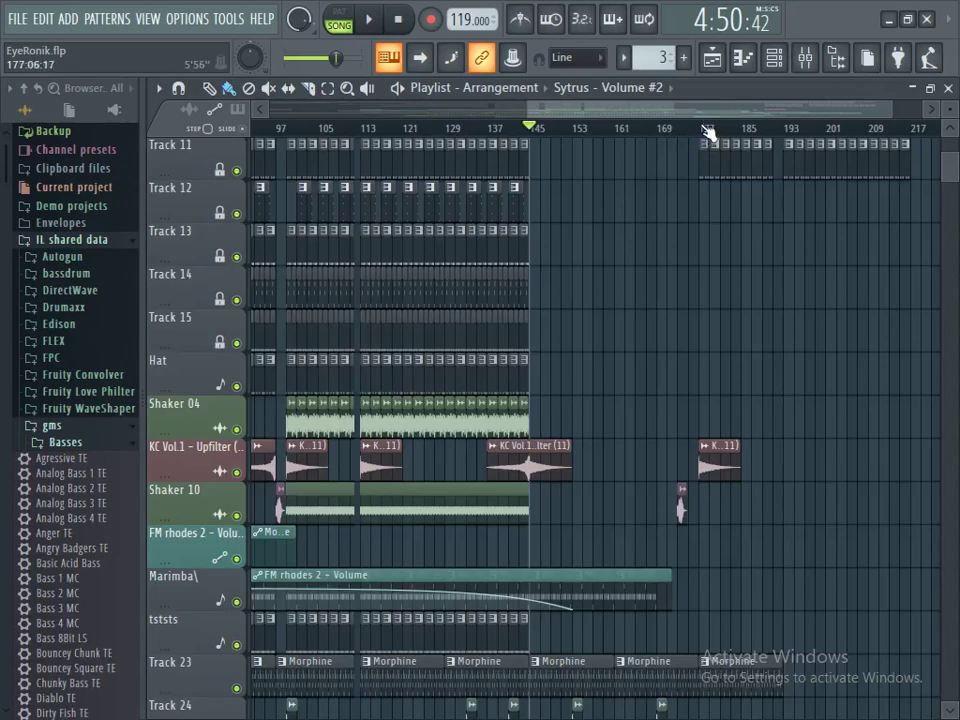
{"action": "scroll", "coordinate": [729, 111], "scroll_direction": "right", "scroll_amount": 2}
{"action": "left_click", "coordinate": [643, 133]}
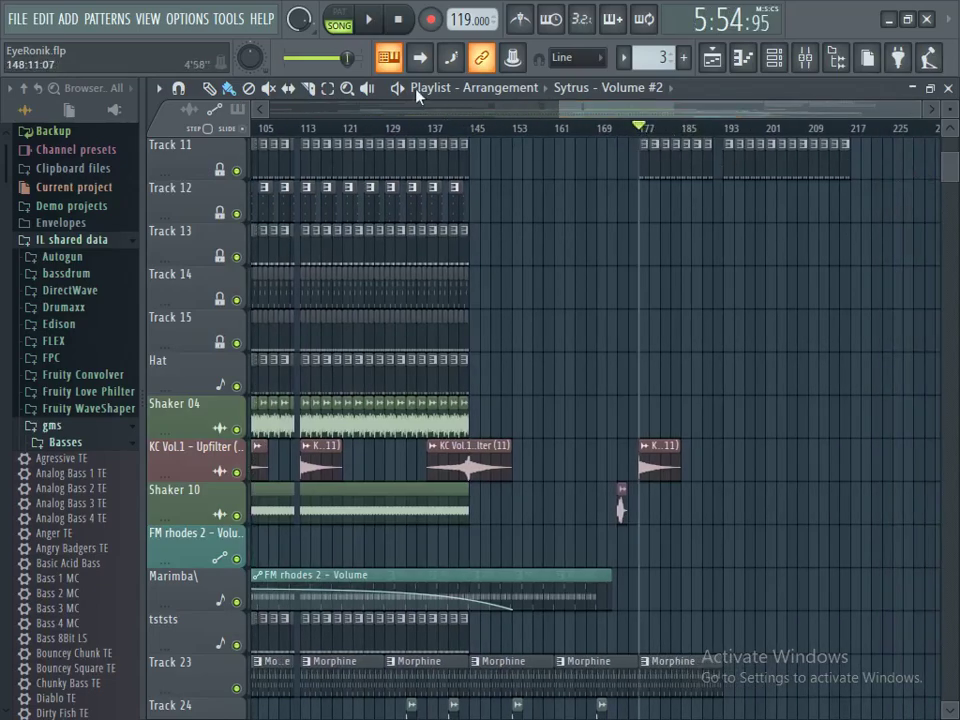
{"action": "key", "text": "space"}
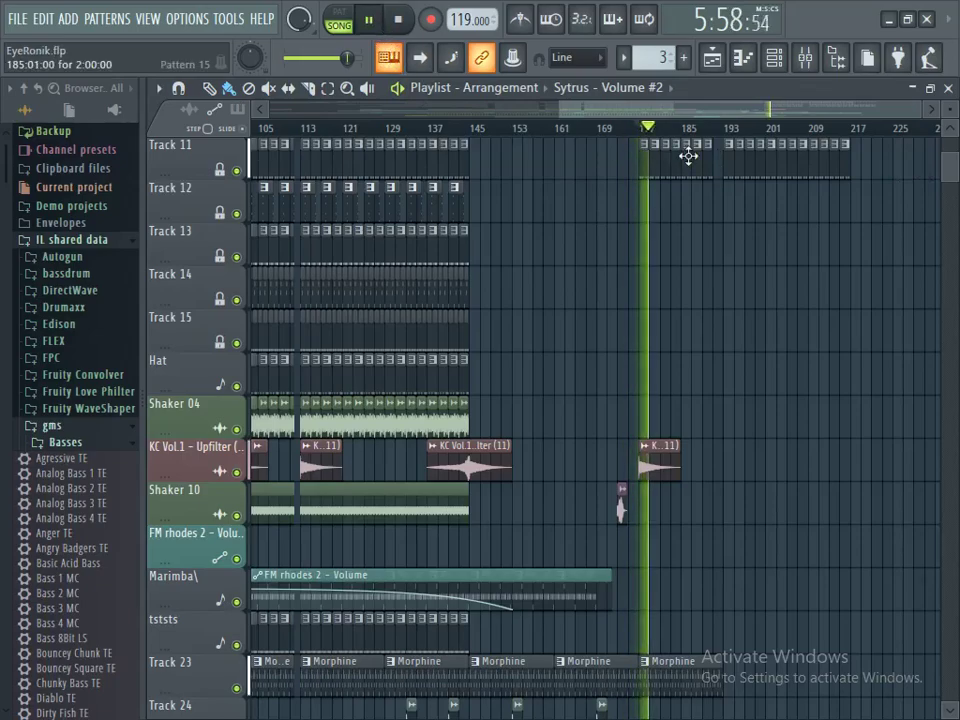
{"action": "left_click", "coordinate": [397, 19]}
Step: Review the tracks down to Track 34 and place the playback position at bar 145
{"action": "scroll", "coordinate": [950, 172], "scroll_direction": "down", "scroll_amount": 7}
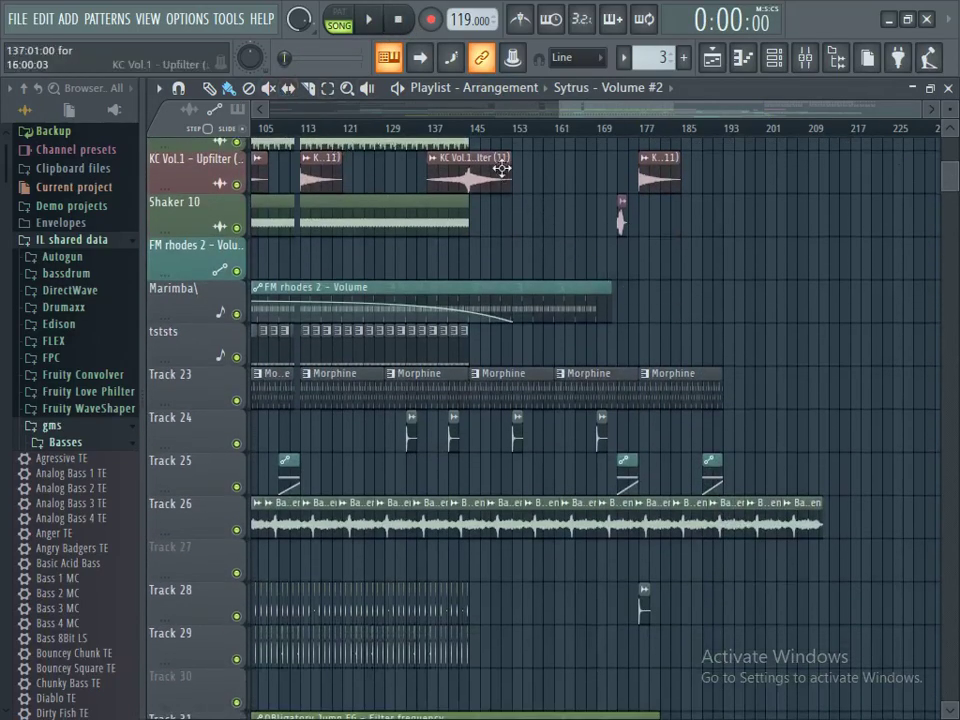
{"action": "scroll", "coordinate": [575, 276], "scroll_direction": "down", "scroll_amount": 4}
{"action": "scroll", "coordinate": [575, 276], "scroll_direction": "down", "scroll_amount": 3}
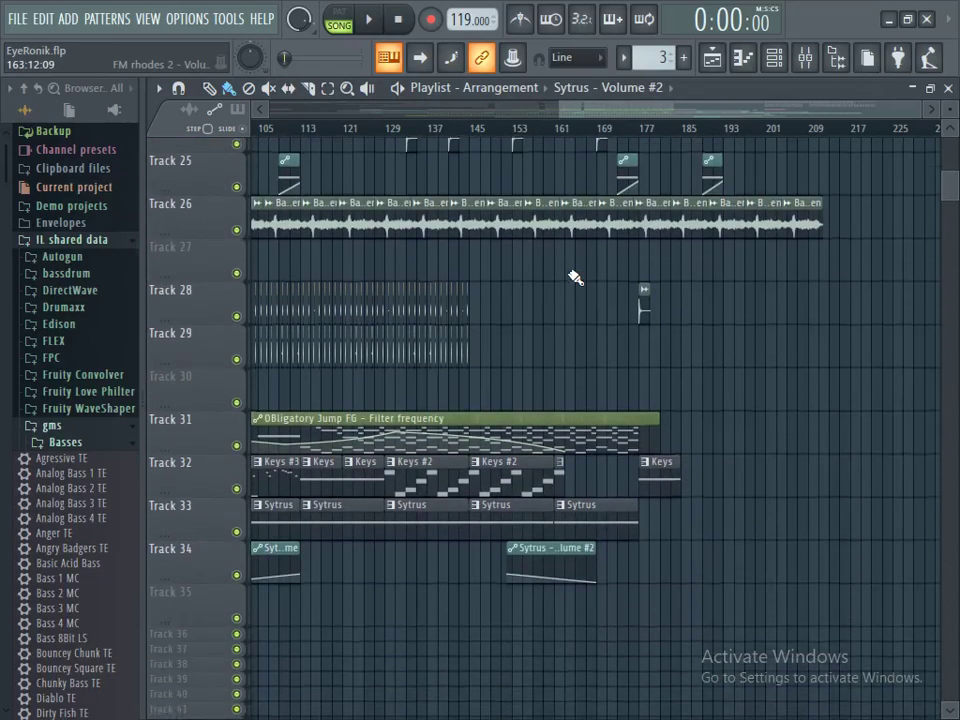
{"action": "left_click", "coordinate": [478, 137]}
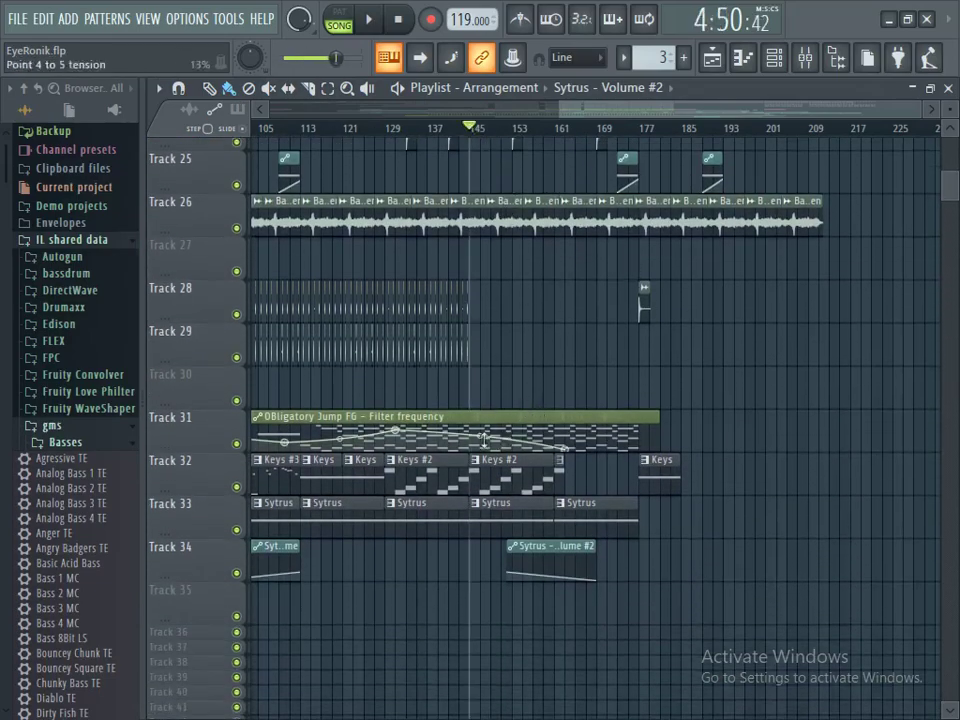
Step: Play the section from bar 145 to about bar 165 with Tracks 2 to 14 in view, and stop playback
{"action": "scroll", "coordinate": [560, 380], "scroll_direction": "up", "scroll_amount": 8}
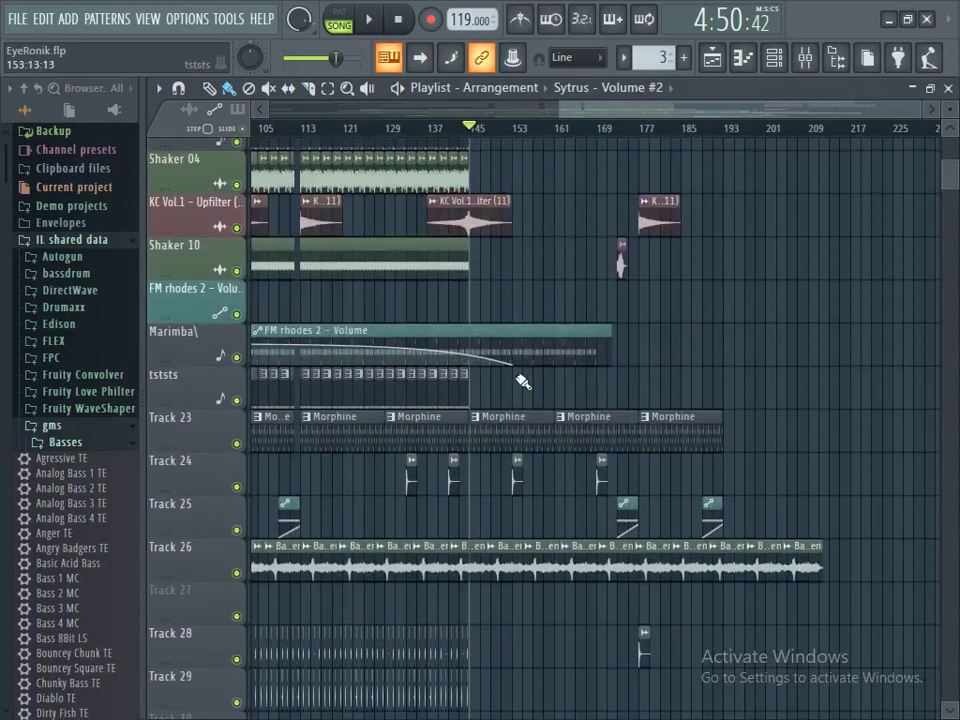
{"action": "scroll", "coordinate": [583, 420], "scroll_direction": "up", "scroll_amount": 10}
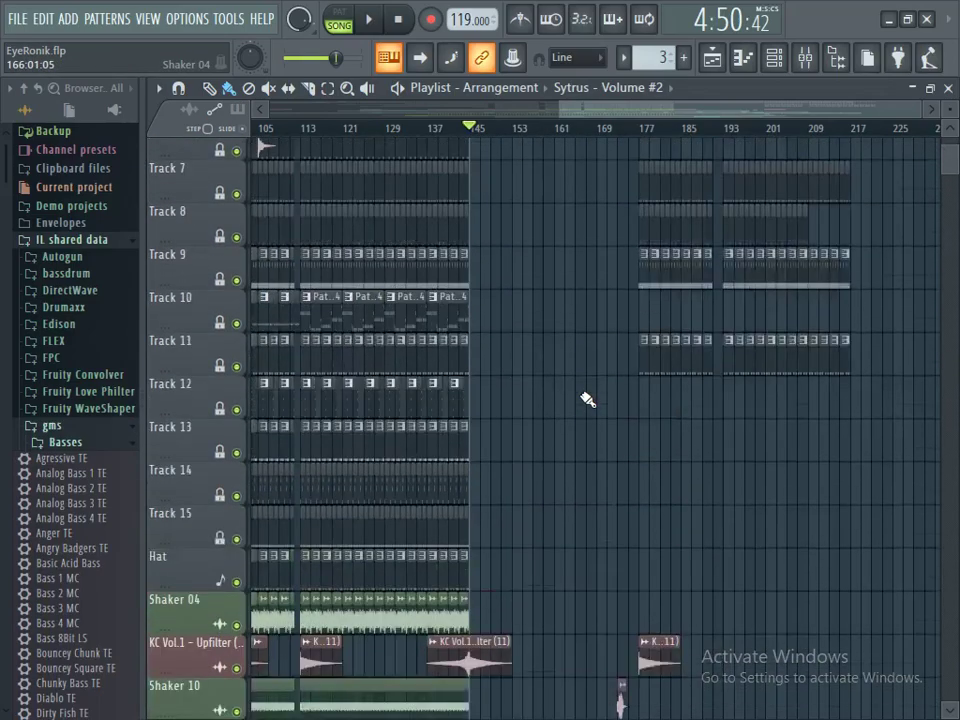
{"action": "scroll", "coordinate": [588, 400], "scroll_direction": "up", "scroll_amount": 5}
{"action": "left_click", "coordinate": [368, 19]}
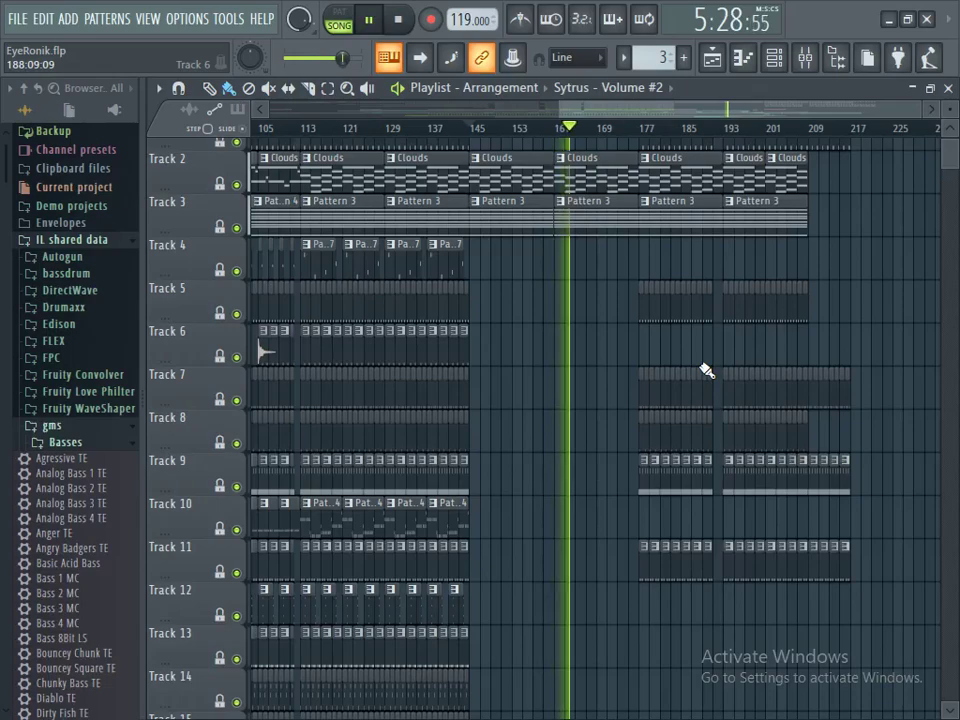
{"action": "left_click", "coordinate": [377, 27]}
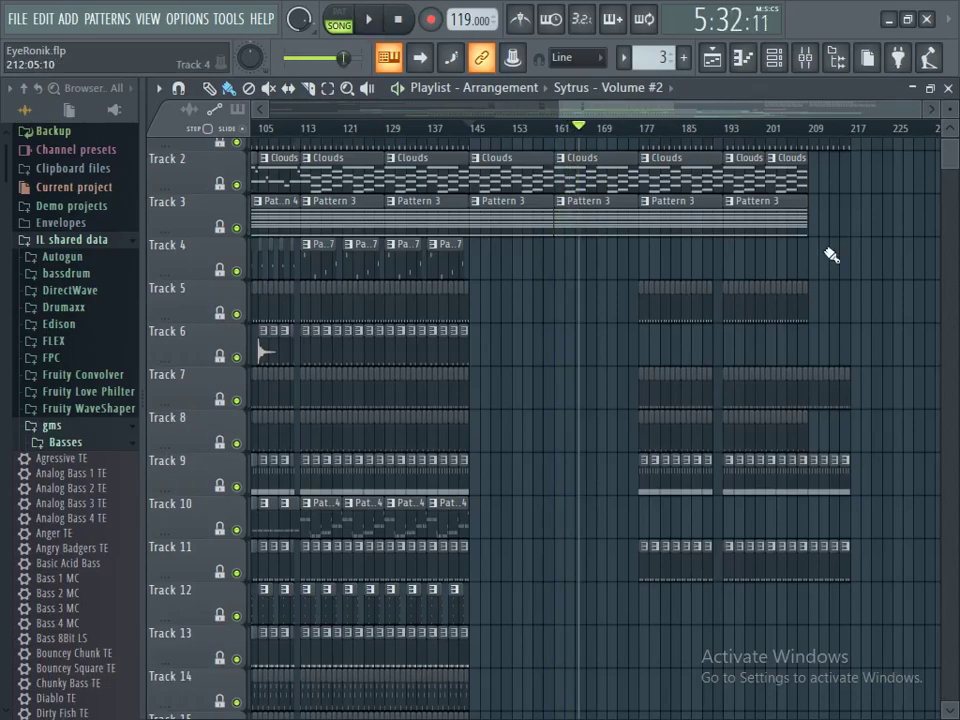
{"action": "left_click", "coordinate": [413, 22]}
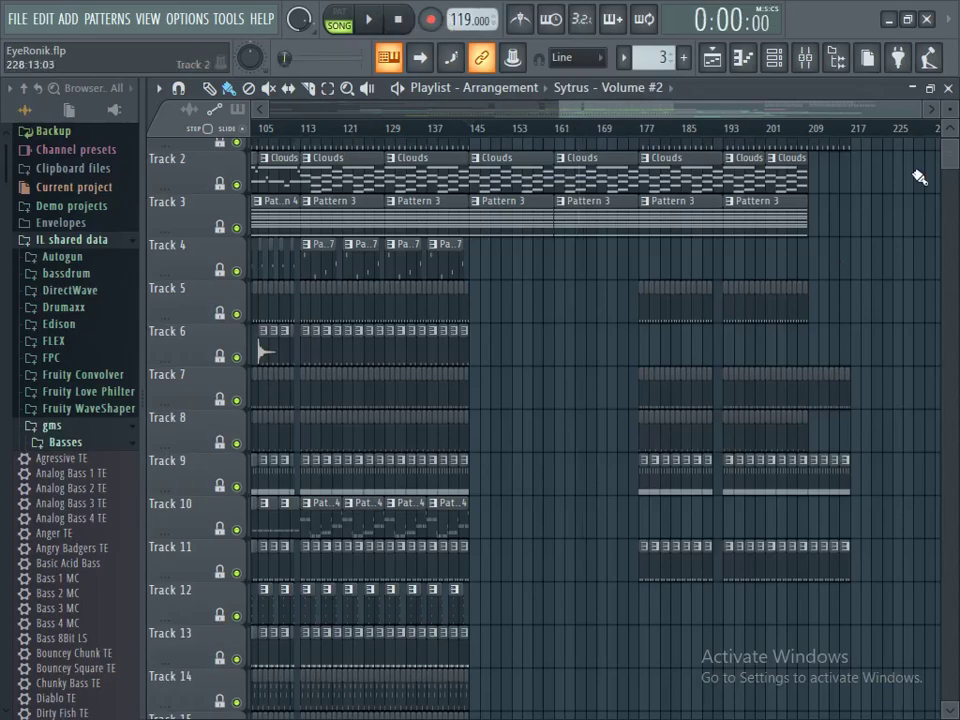
Step: Return the EyeRonik.flp Playlist to bar 1, minimize that window, and switch to the FL Studio window holding the Your Love project
{"action": "left_click_drag", "start_coordinate": [700, 108], "coordinate": [268, 108]}
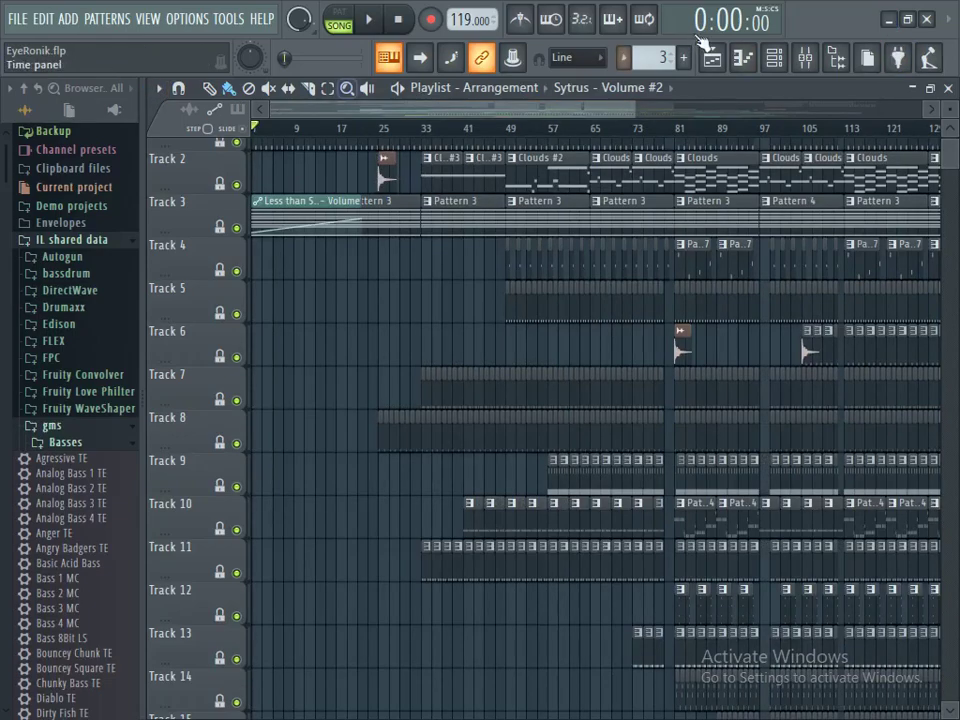
{"action": "left_click", "coordinate": [889, 20]}
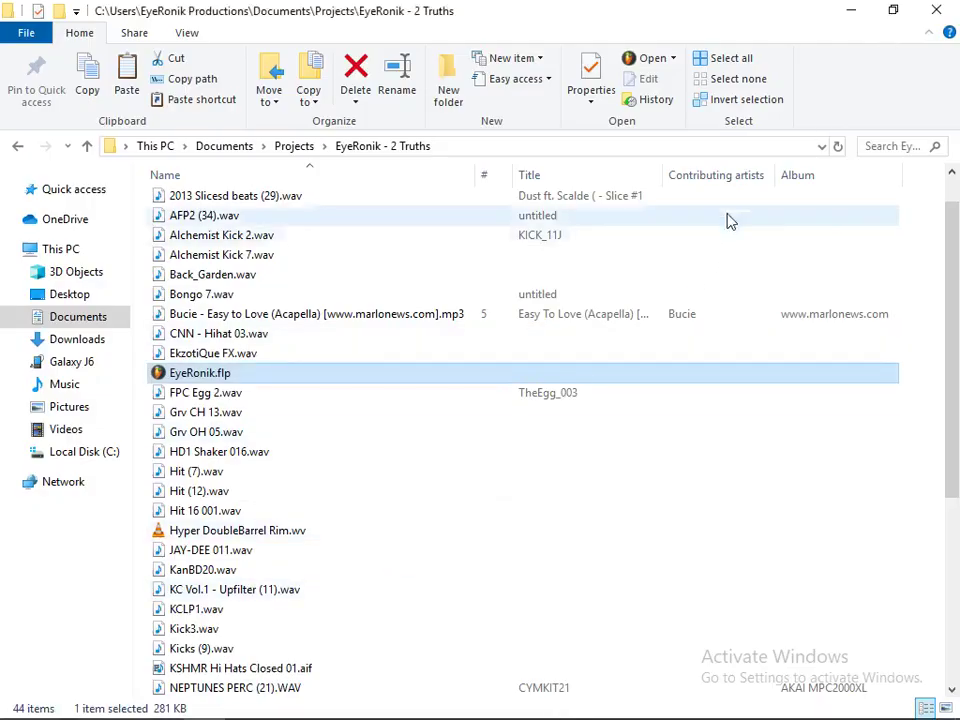
{"action": "mouse_move", "coordinate": [526, 712]}
{"action": "mouse_move", "coordinate": [525, 690]}
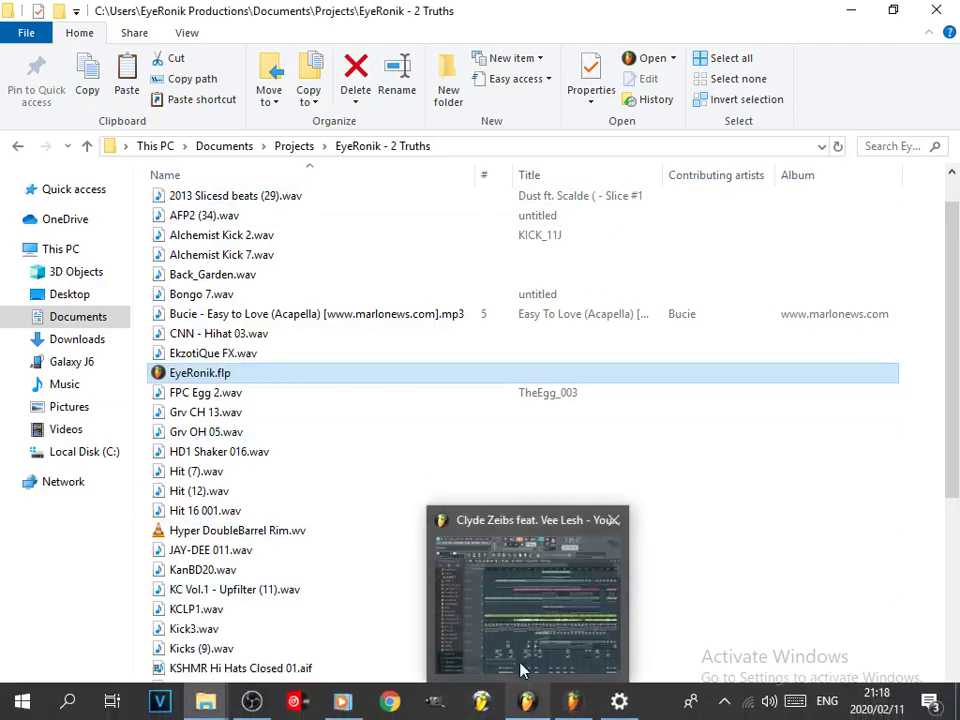
{"action": "left_click", "coordinate": [514, 647]}
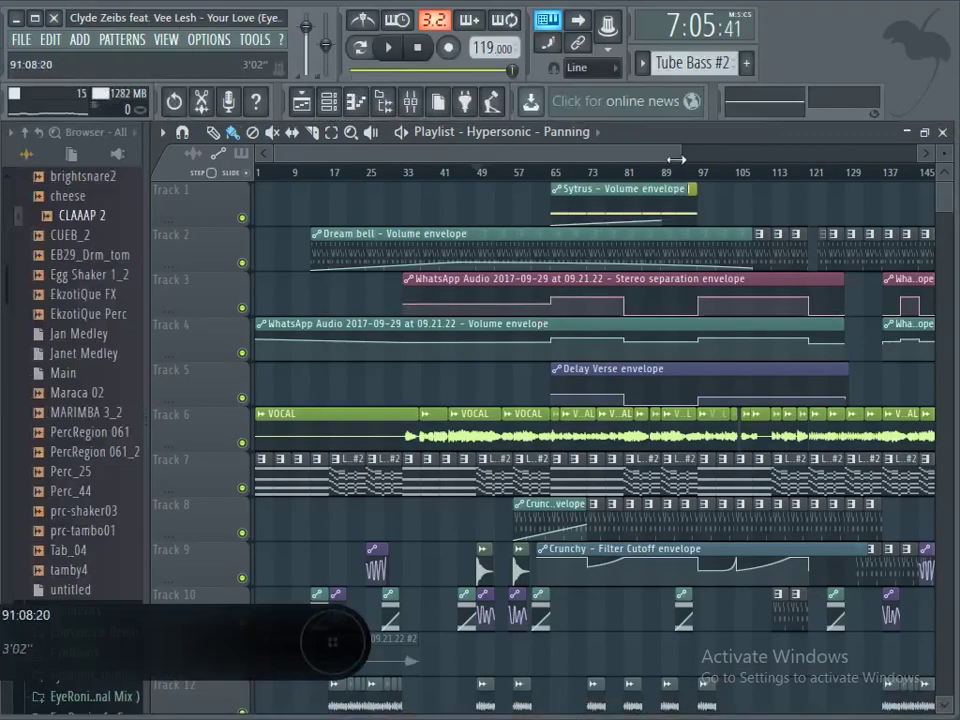
Step: Review the Your Love arrangement from Track 1 down to Track 14, play it briefly, and stop playback at the song start
{"action": "left_click_drag", "start_coordinate": [677, 154], "coordinate": [700, 156]}
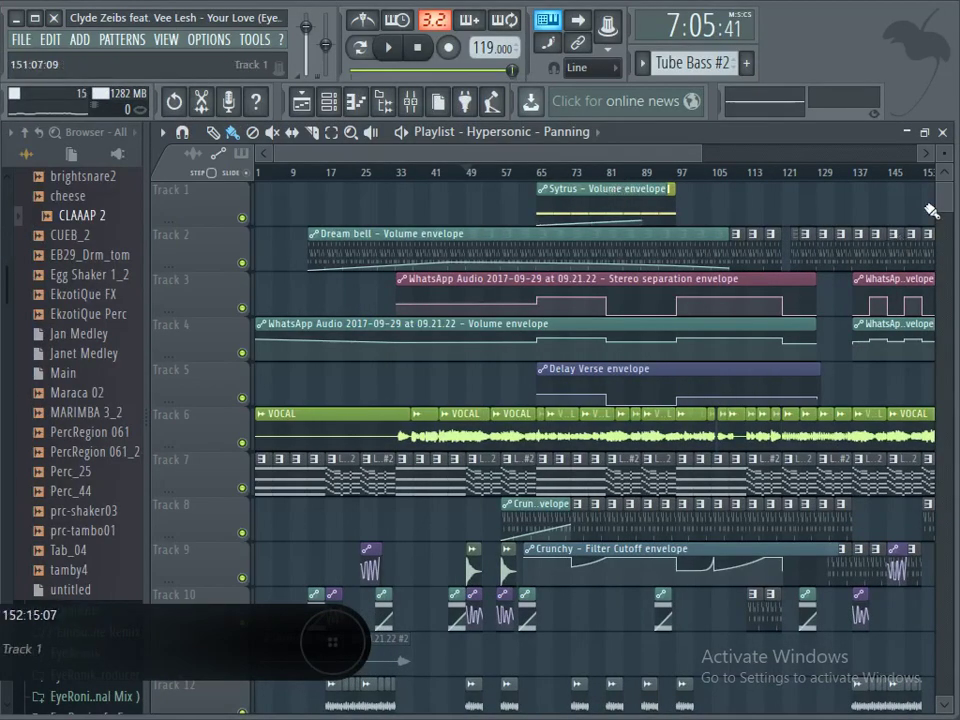
{"action": "left_click_drag", "start_coordinate": [944, 205], "coordinate": [945, 227]}
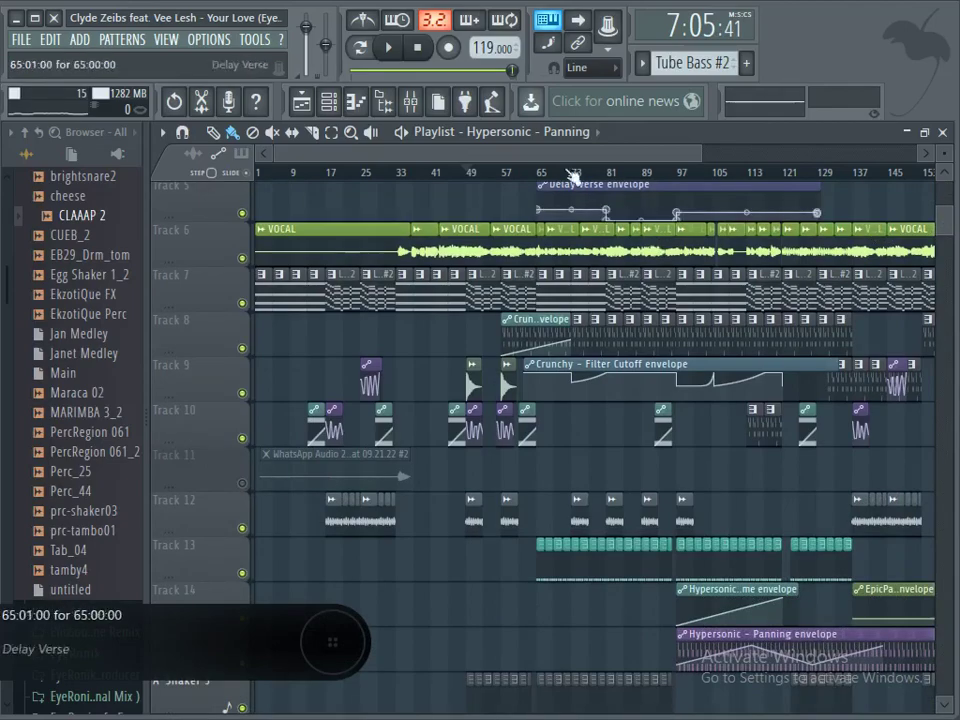
{"action": "left_click", "coordinate": [390, 48]}
{"action": "left_click", "coordinate": [392, 49]}
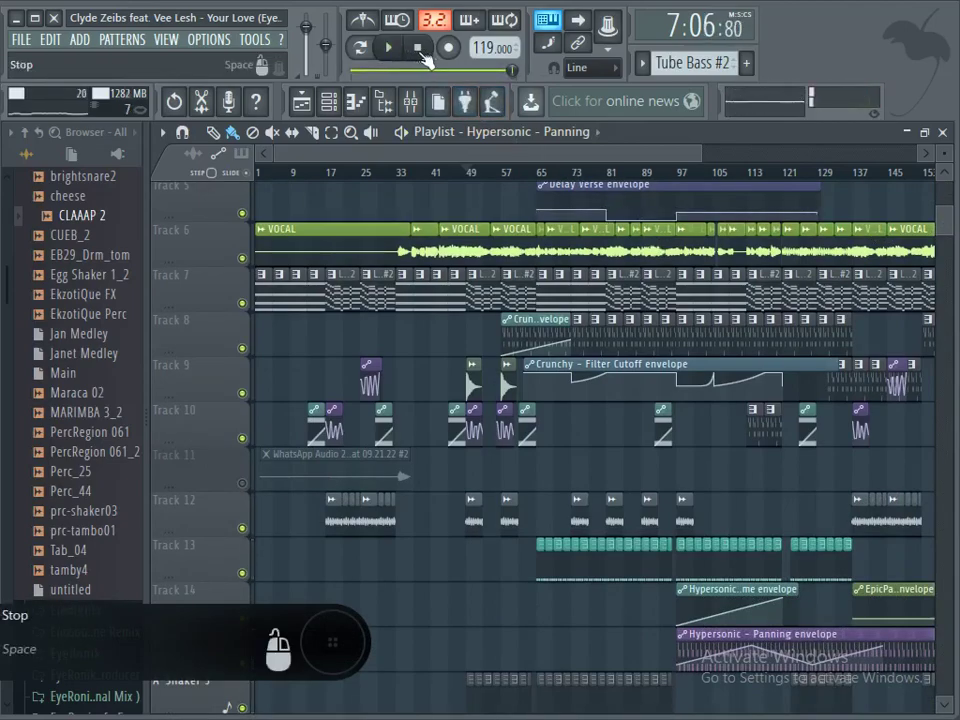
{"action": "left_click", "coordinate": [417, 47]}
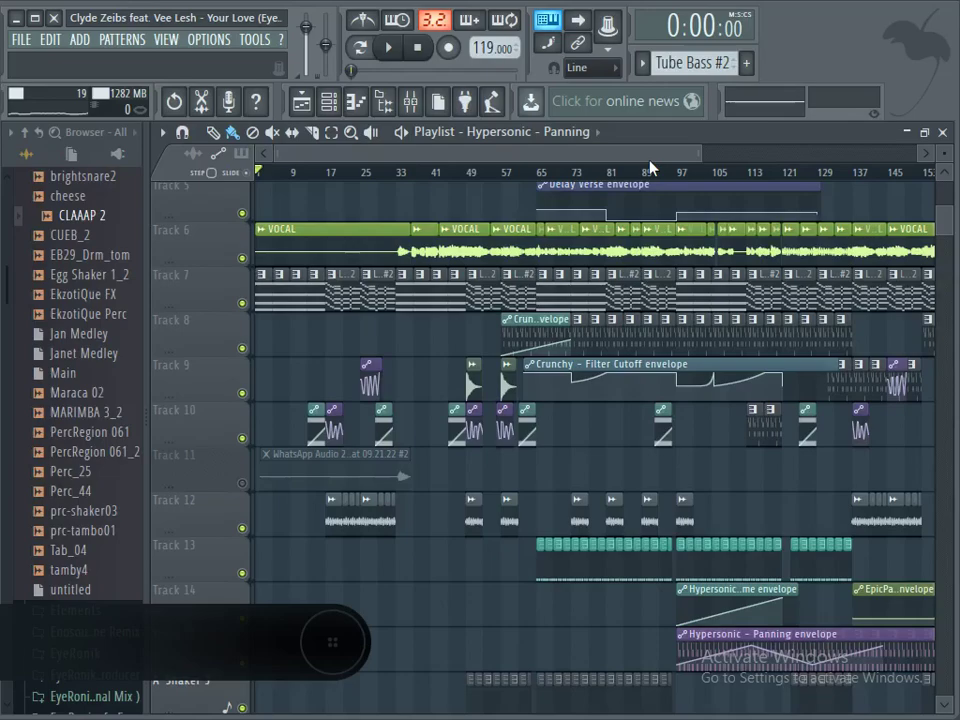
Step: Fit the Your Love arrangement from bar 1 to past bar 209 in view, play it from bar 16, and stop playback
{"action": "left_click_drag", "start_coordinate": [697, 153], "coordinate": [613, 154]}
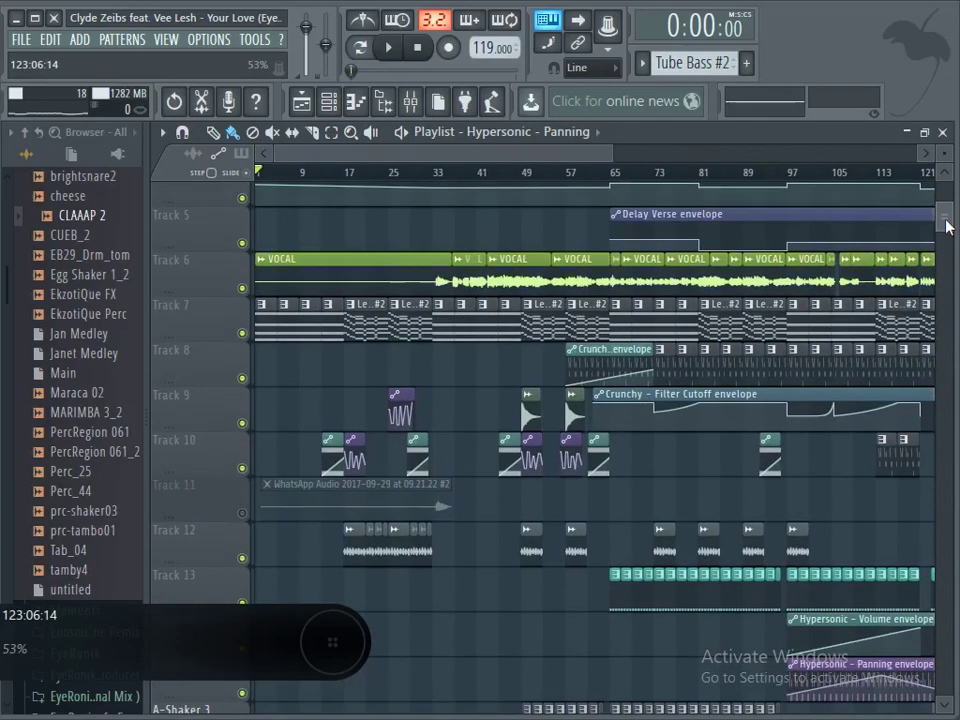
{"action": "mouse_move", "coordinate": [945, 225]}
{"action": "left_mouse_down"}
{"action": "mouse_move", "coordinate": [946, 250]}
{"action": "mouse_move", "coordinate": [946, 231]}
{"action": "left_mouse_up"}
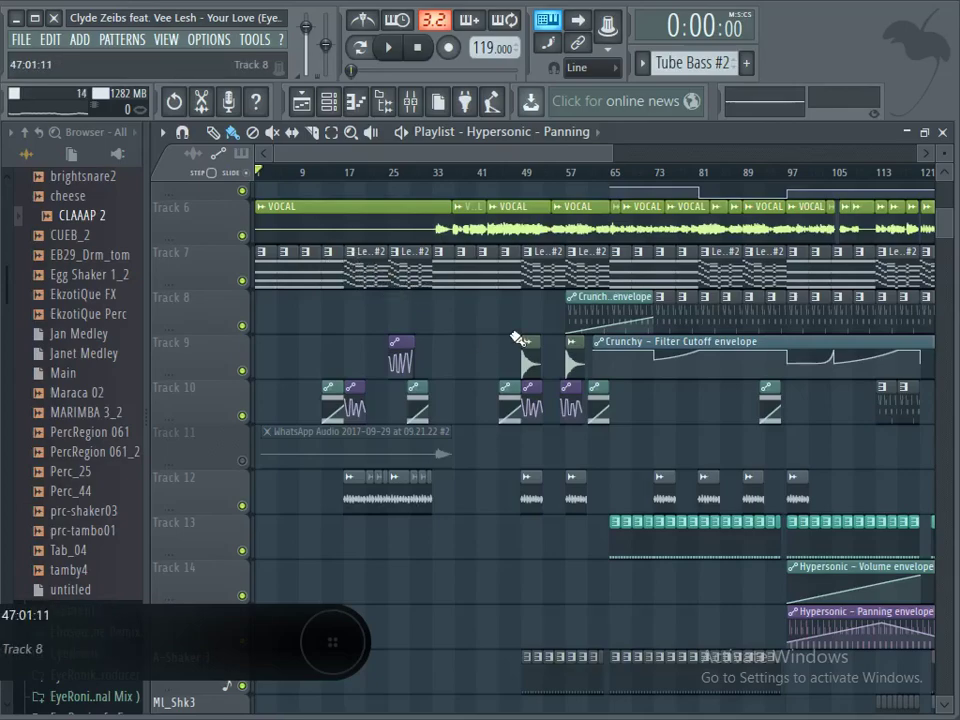
{"action": "left_click_drag", "start_coordinate": [613, 154], "coordinate": [875, 157]}
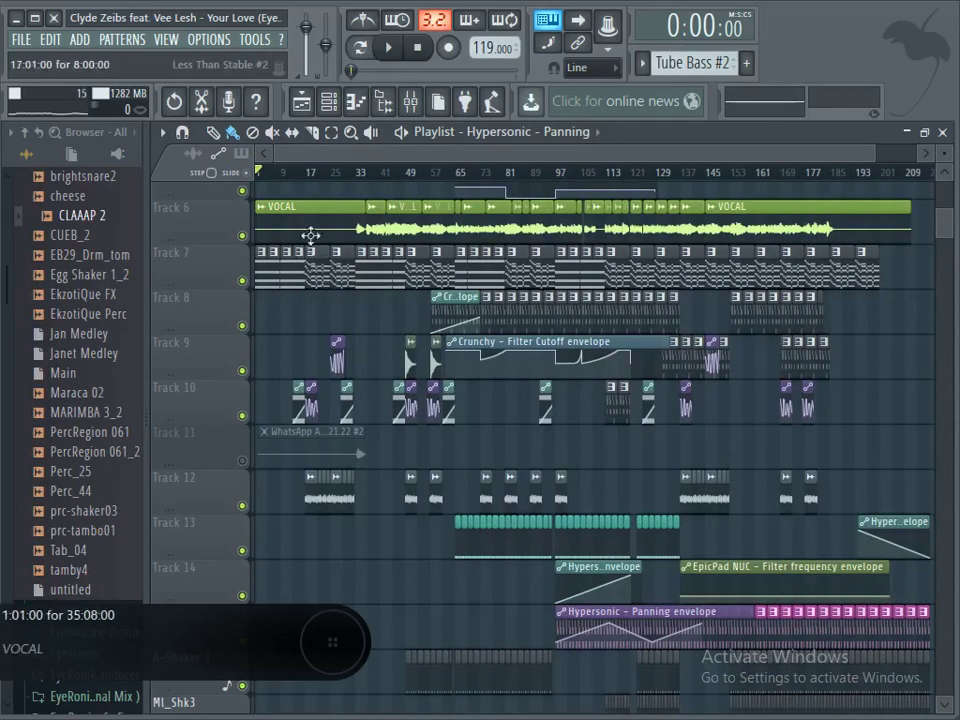
{"action": "left_click", "coordinate": [313, 178]}
{"action": "left_click", "coordinate": [308, 176]}
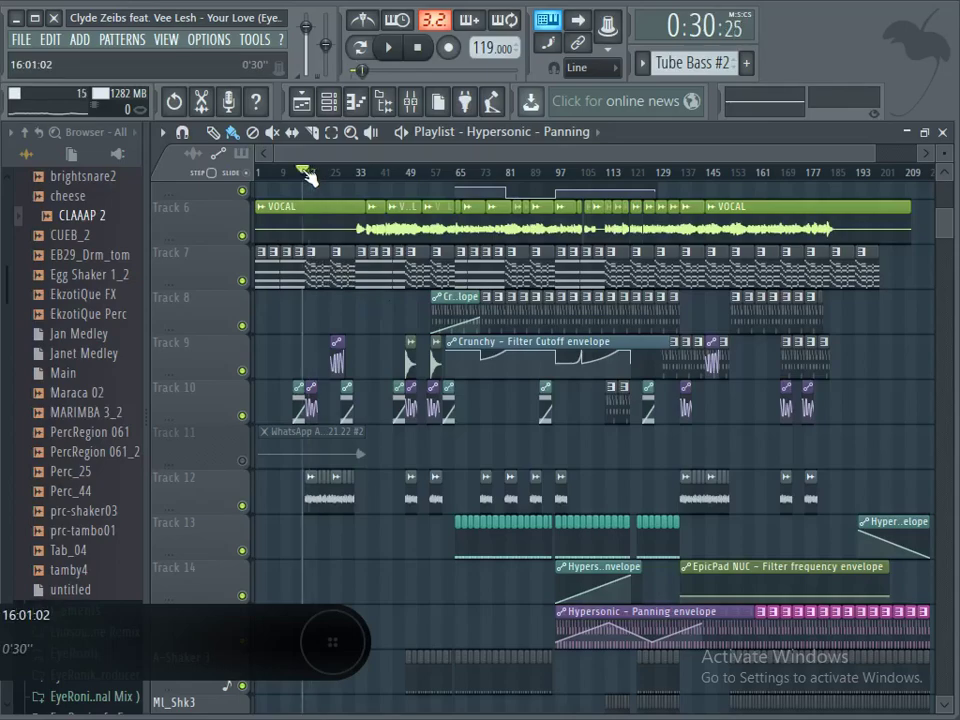
{"action": "key", "text": "space"}
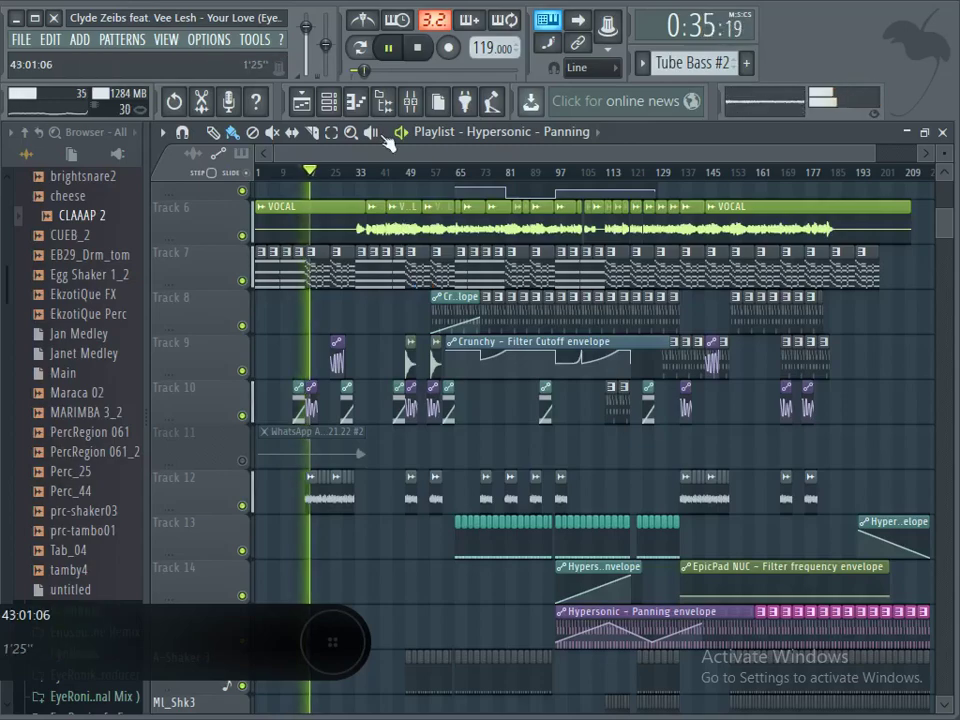
{"action": "left_click", "coordinate": [392, 55]}
{"action": "left_click", "coordinate": [419, 49]}
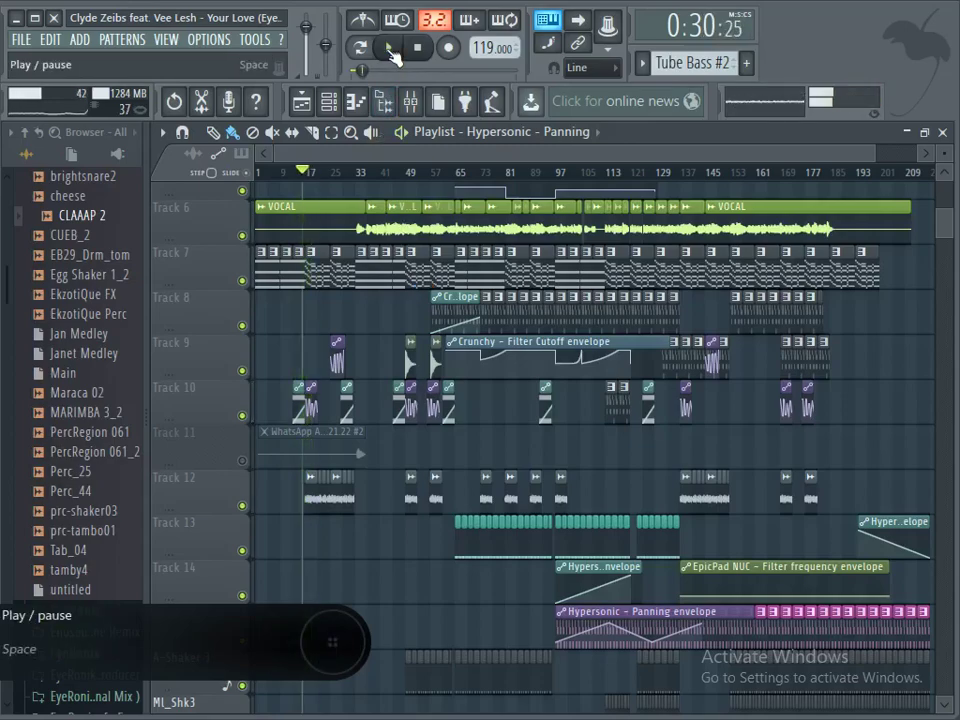
{"action": "left_click", "coordinate": [419, 49]}
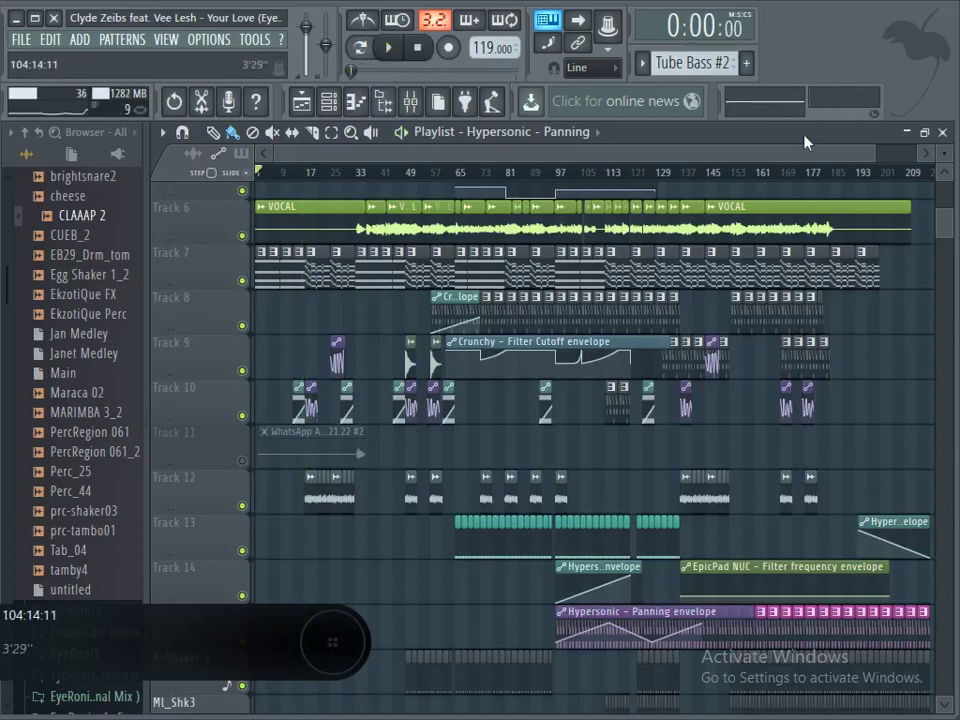
Step: Frame Tracks 4 to 12 from bar 1 to about bar 153, play from bar 33, and stop at the song start
{"action": "left_click_drag", "start_coordinate": [874, 160], "coordinate": [682, 155]}
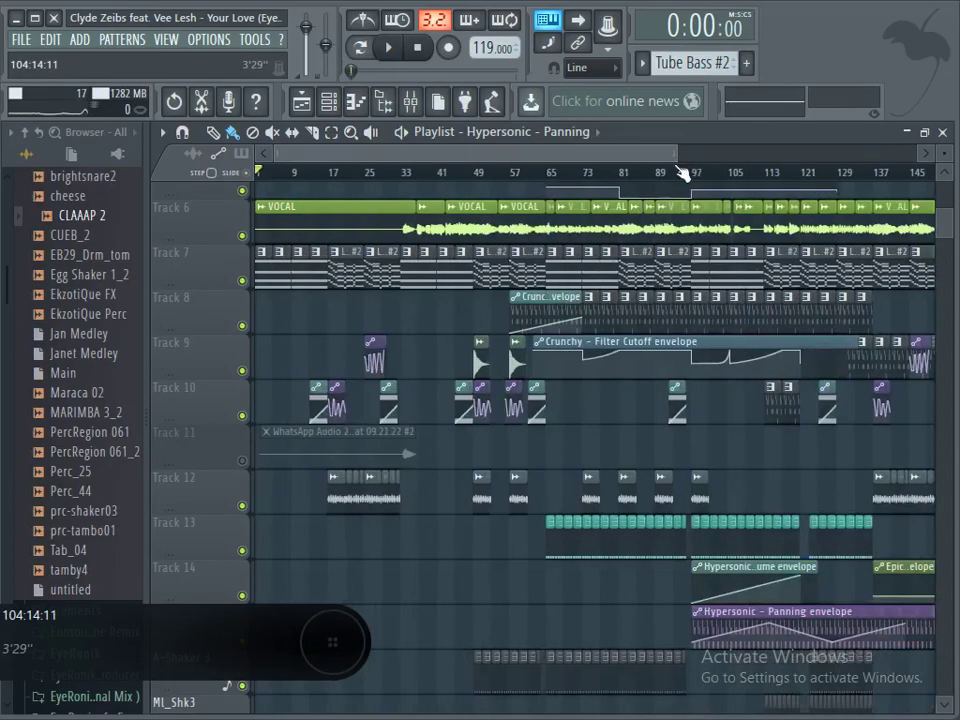
{"action": "scroll", "coordinate": [944, 178], "scroll_direction": "up", "scroll_amount": 2}
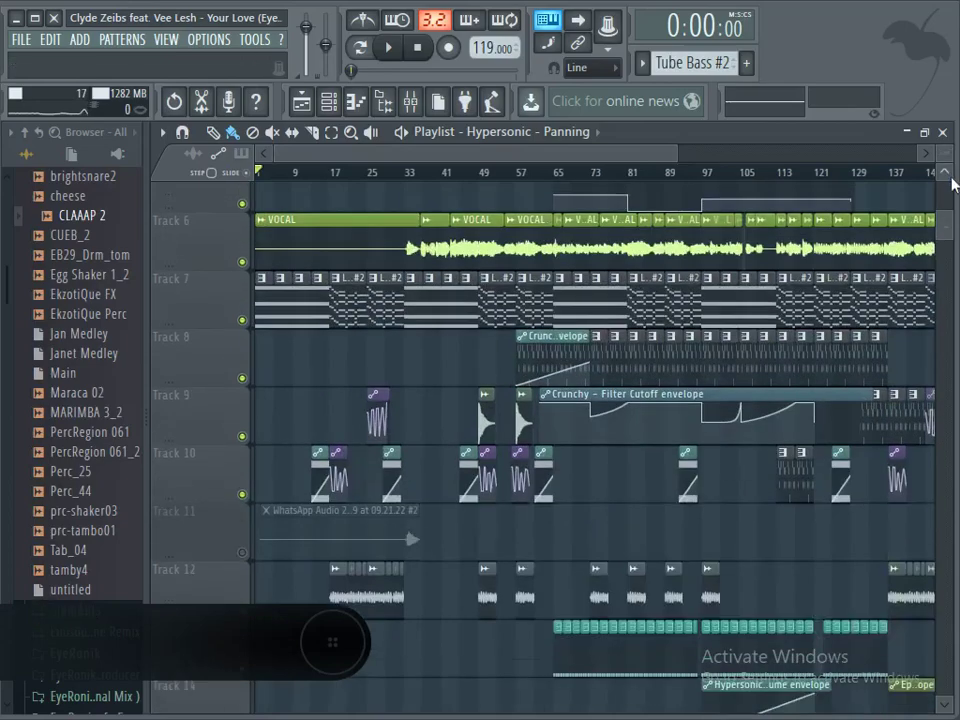
{"action": "scroll", "coordinate": [950, 182], "scroll_direction": "up", "scroll_amount": 1}
{"action": "scroll", "coordinate": [951, 182], "scroll_direction": "up", "scroll_amount": 1}
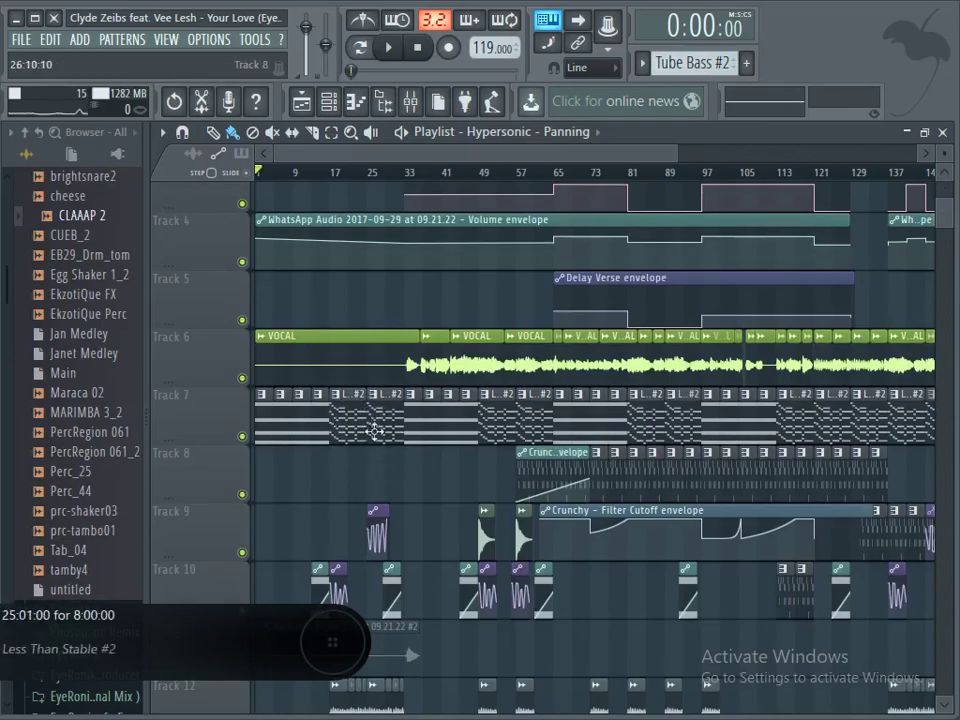
{"action": "left_click_drag", "start_coordinate": [672, 149], "coordinate": [699, 149]}
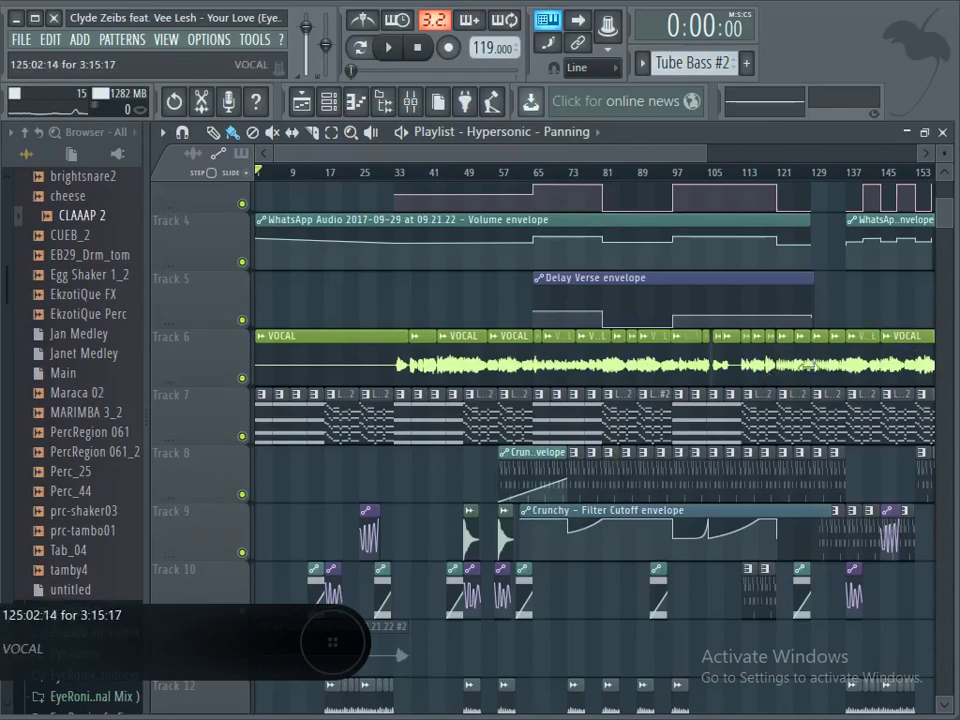
{"action": "scroll", "coordinate": [946, 216], "scroll_direction": "down", "scroll_amount": 1}
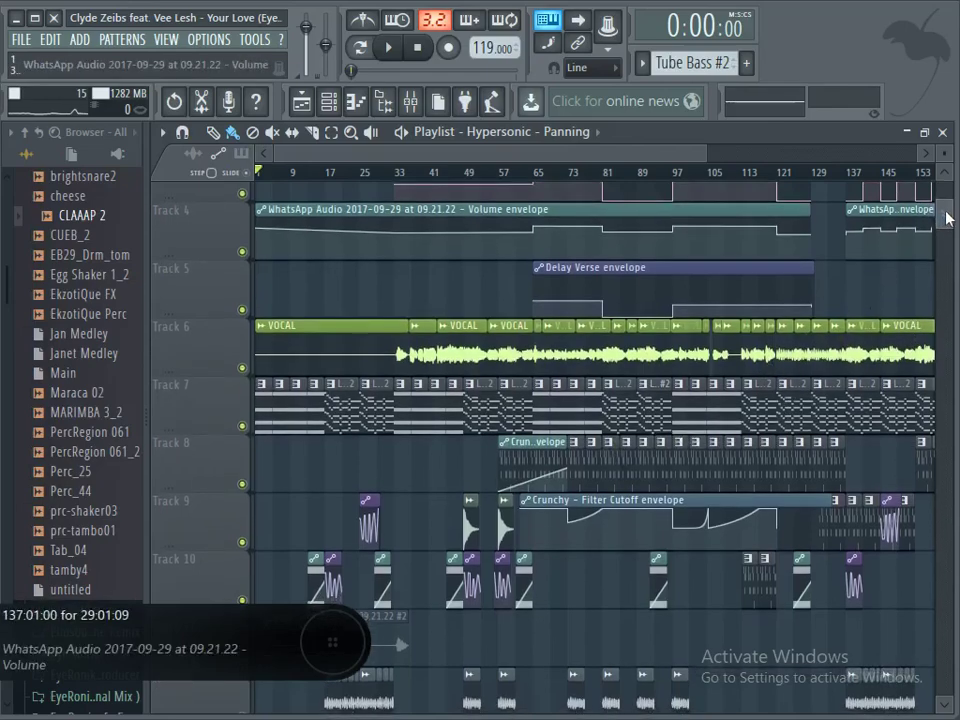
{"action": "left_click", "coordinate": [400, 177]}
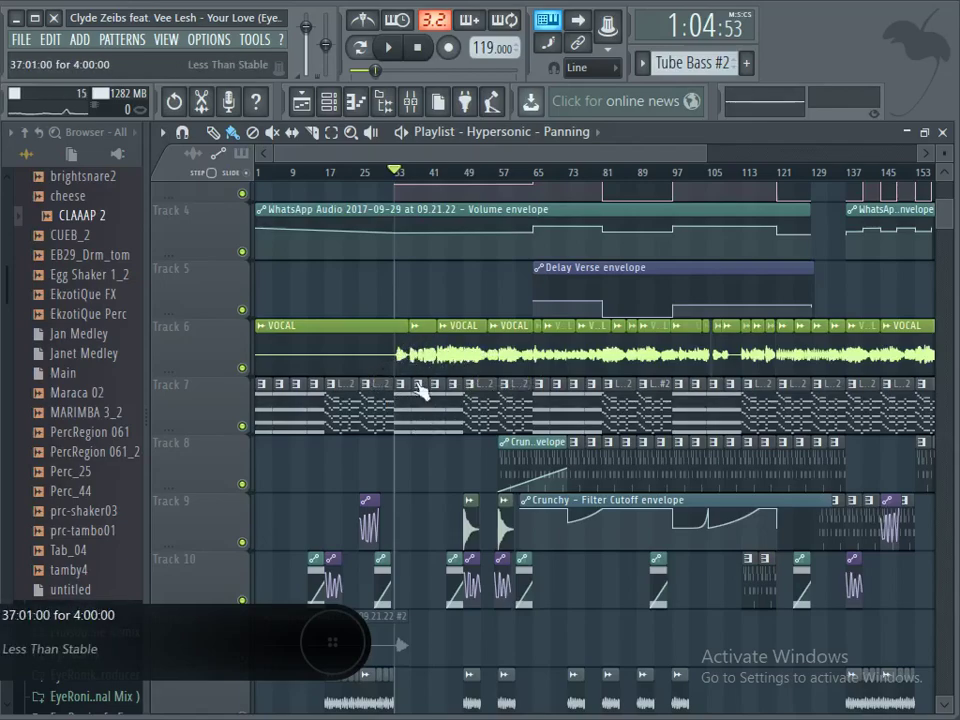
{"action": "left_click", "coordinate": [390, 48]}
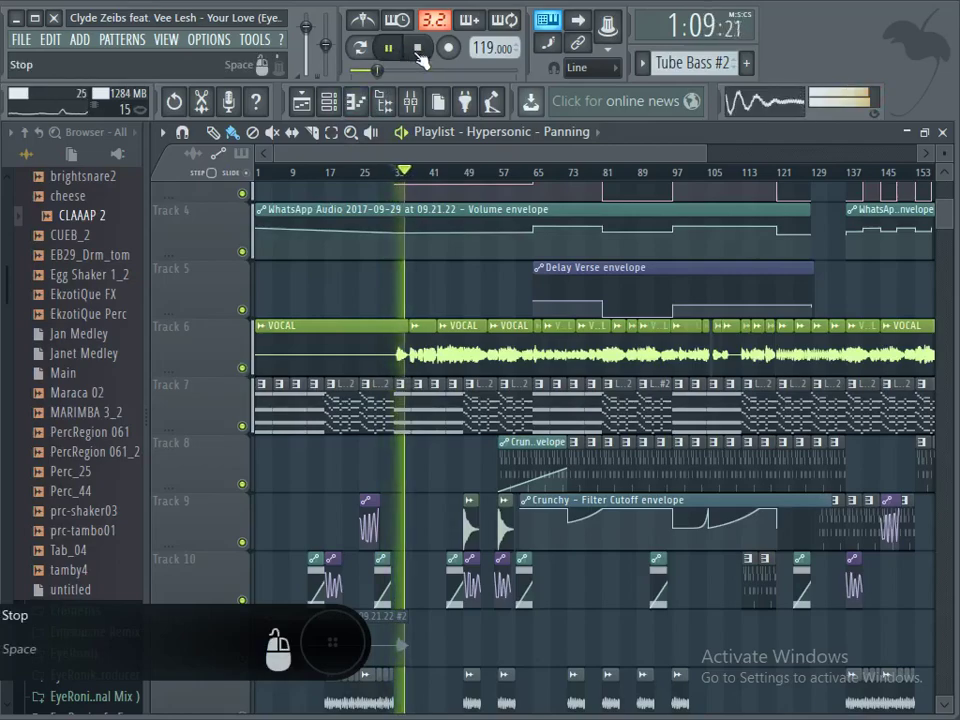
{"action": "left_click", "coordinate": [419, 52]}
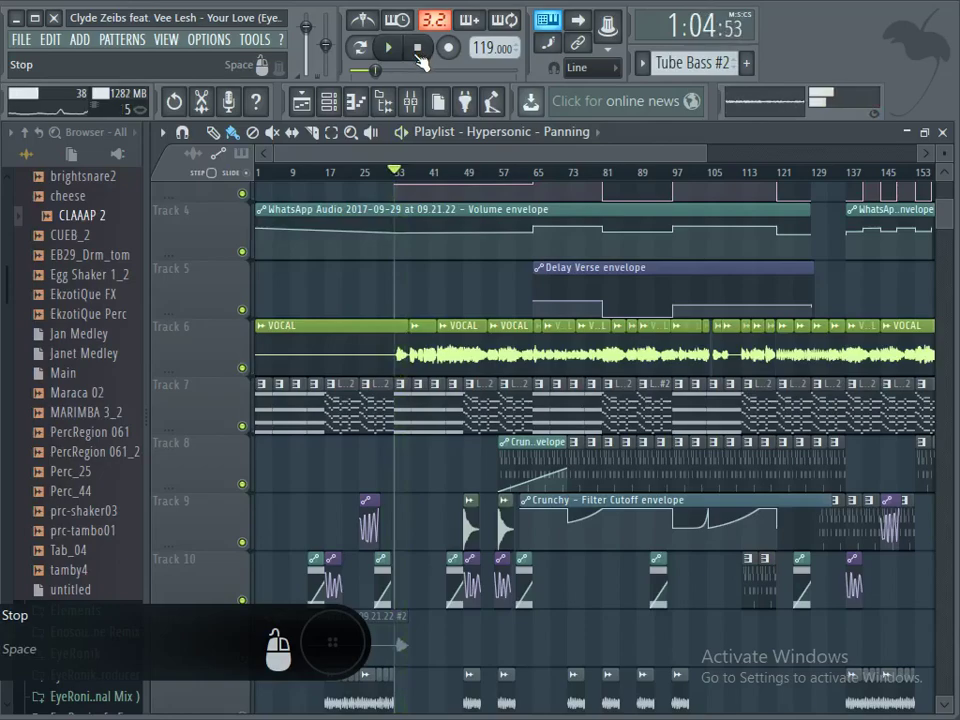
{"action": "left_click", "coordinate": [419, 52]}
Step: Play the section from about bar 41 and return the stopped playback to the song start
{"action": "left_click", "coordinate": [432, 172]}
{"action": "left_click", "coordinate": [388, 47]}
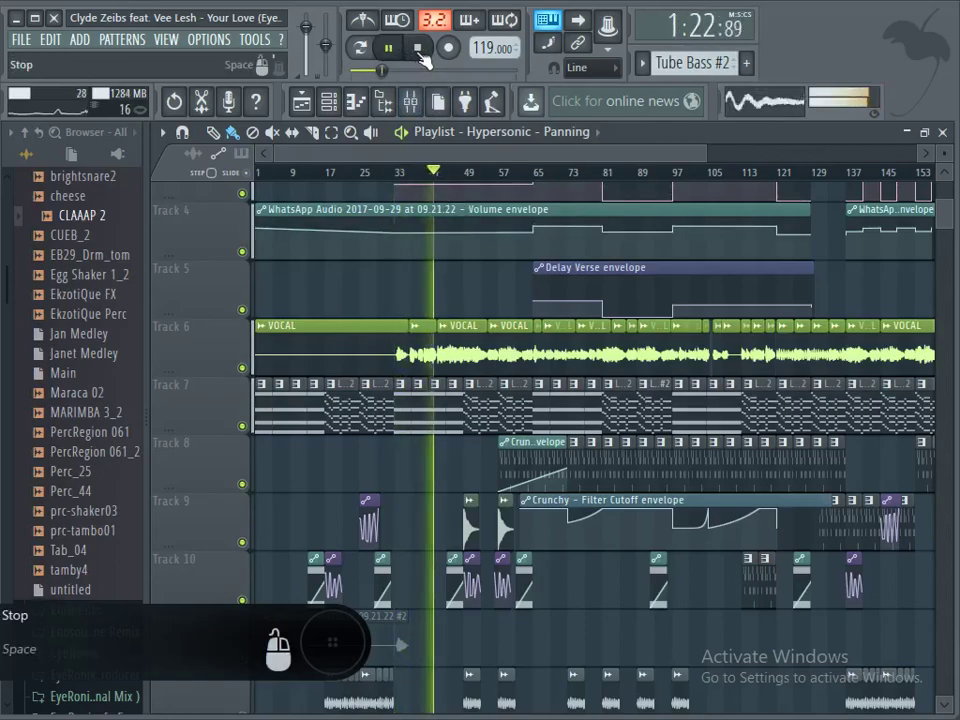
{"action": "left_click", "coordinate": [420, 52]}
{"action": "left_click", "coordinate": [420, 52]}
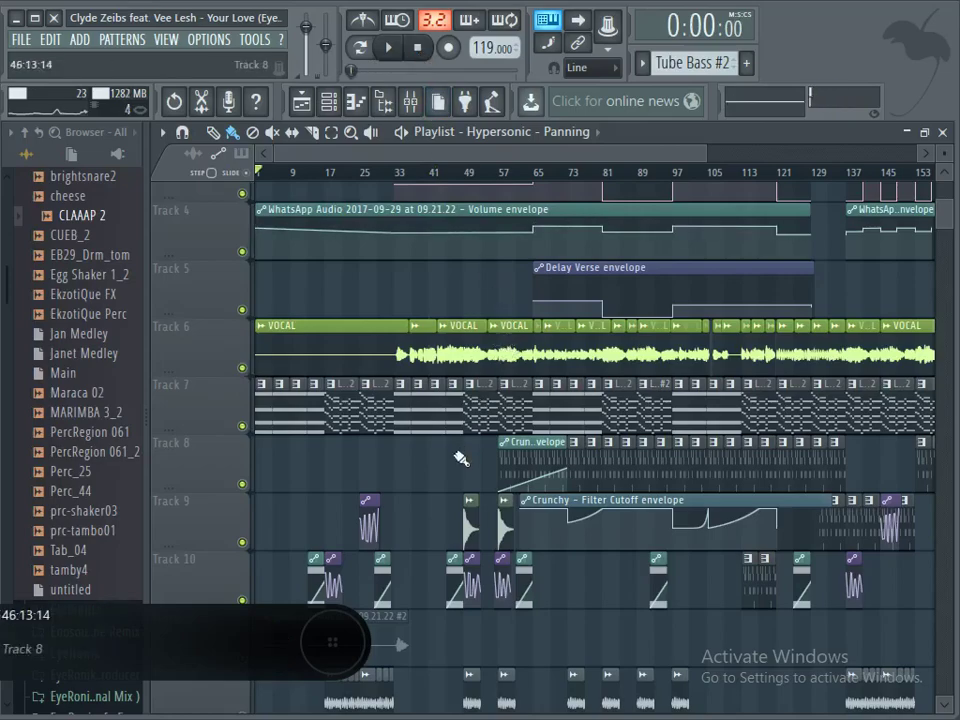
Step: Play the section from bar 49 with a closer view of the clips around it, and stop playback
{"action": "left_click", "coordinate": [472, 180]}
{"action": "scroll", "coordinate": [468, 178], "scroll_direction": "up", "scroll_amount": 3}
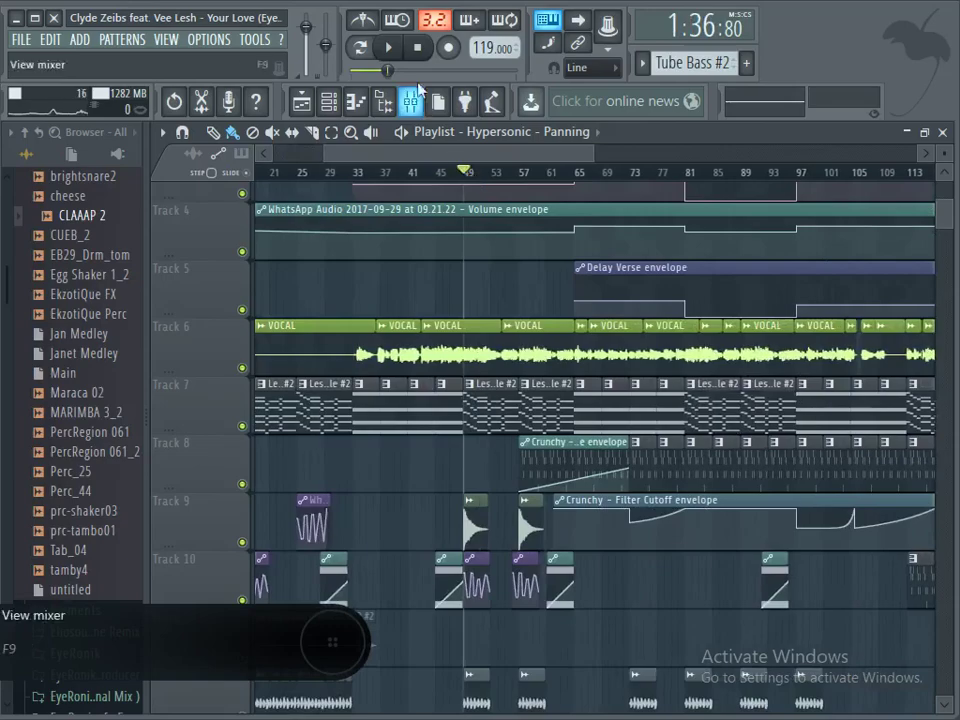
{"action": "left_click", "coordinate": [396, 47]}
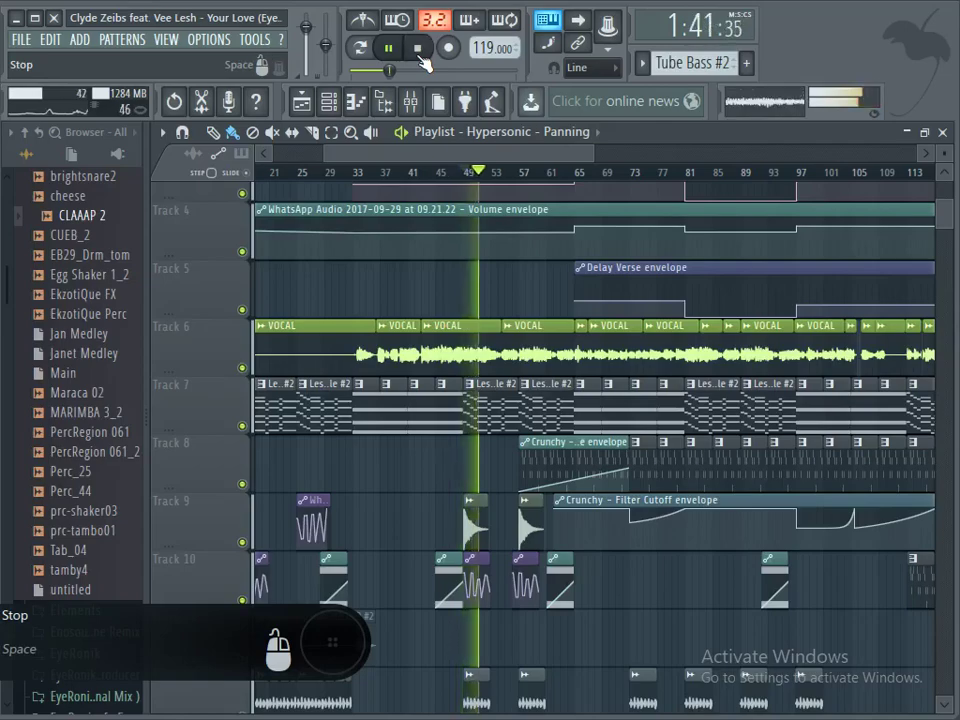
{"action": "left_click", "coordinate": [418, 52]}
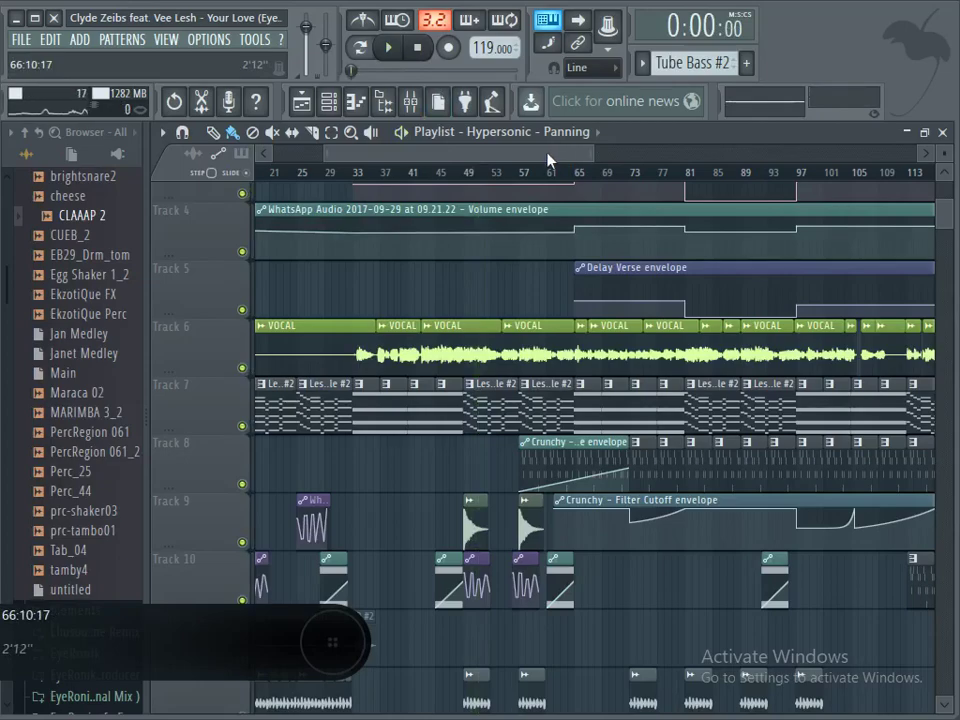
Step: Play the section from bar 81 and stop playback
{"action": "left_click_drag", "start_coordinate": [548, 155], "coordinate": [572, 155]}
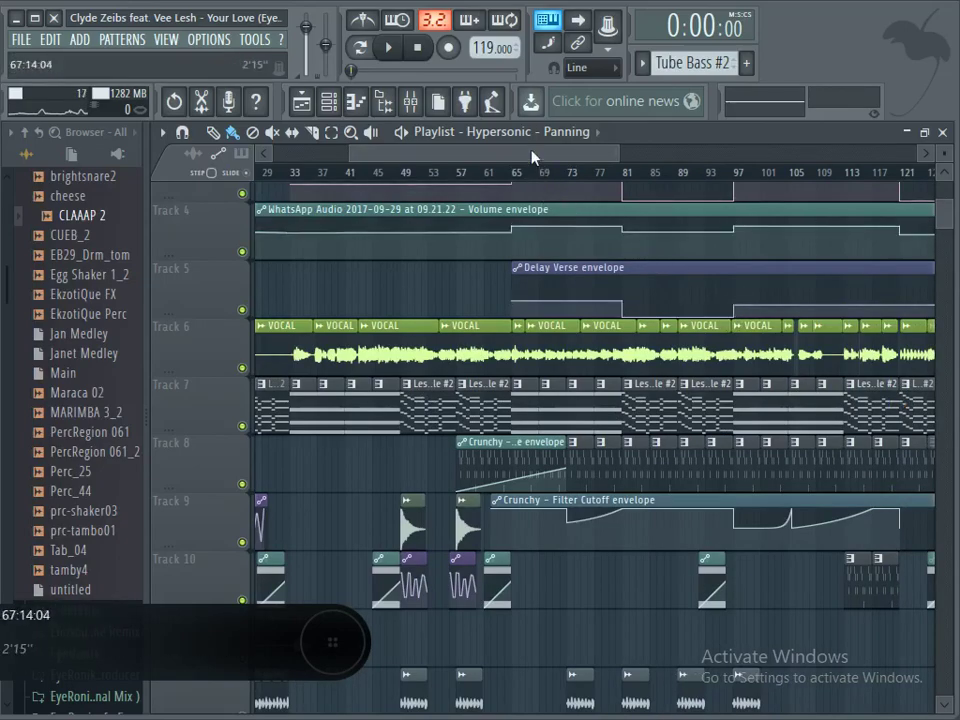
{"action": "left_click_drag", "start_coordinate": [533, 157], "coordinate": [563, 157]}
{"action": "left_click", "coordinate": [550, 177]}
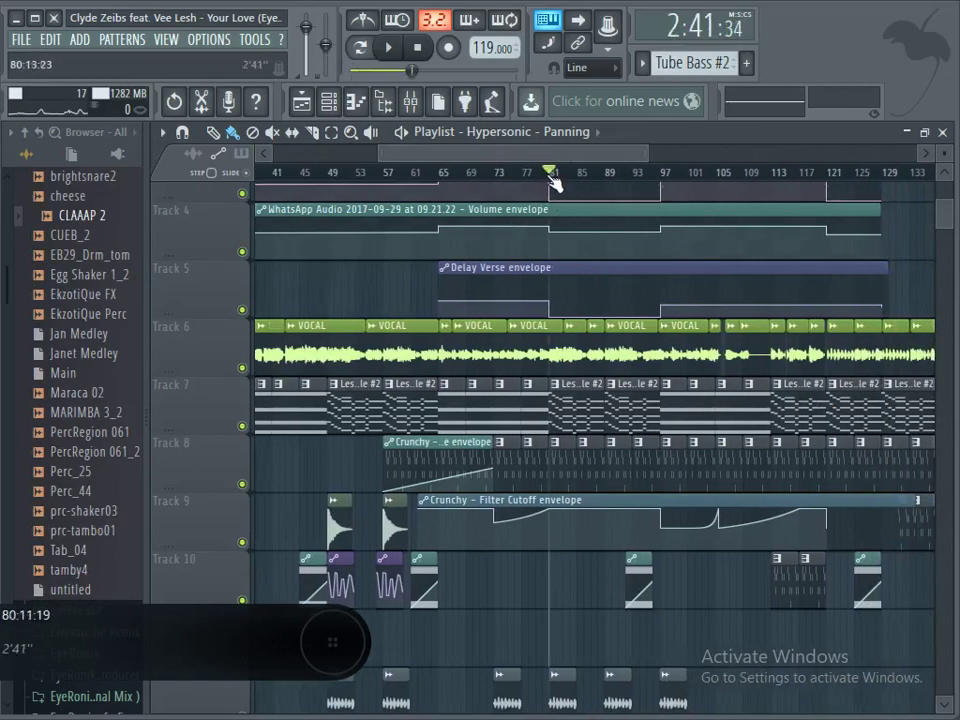
{"action": "left_click", "coordinate": [388, 47]}
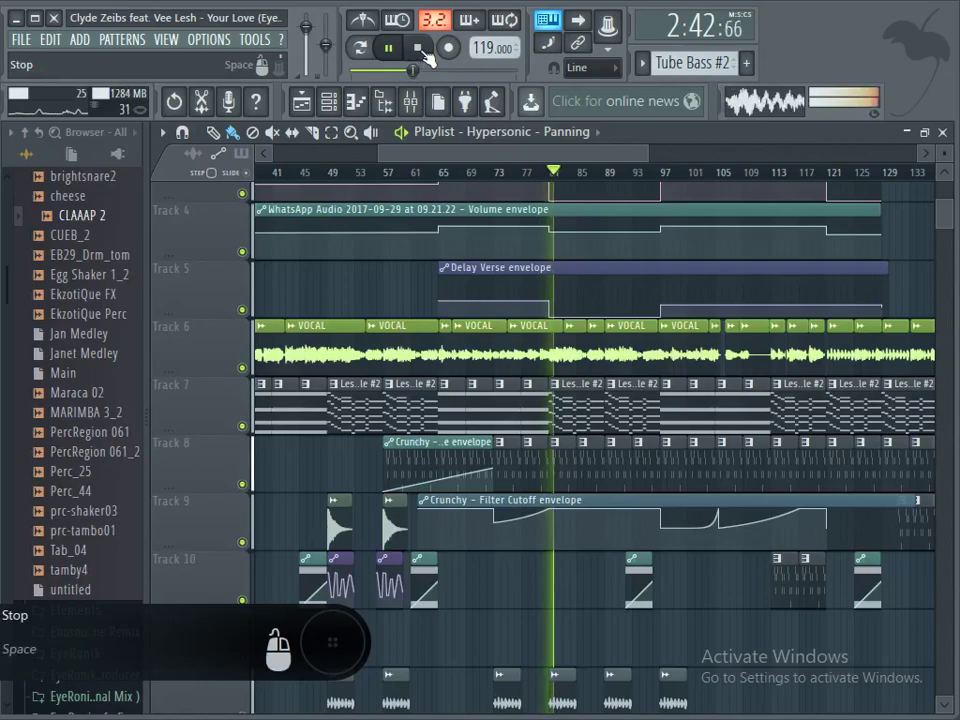
{"action": "left_click", "coordinate": [423, 53]}
Step: Play the section from bar 113 and stop playback
{"action": "left_click_drag", "start_coordinate": [501, 157], "coordinate": [569, 151]}
{"action": "left_click", "coordinate": [418, 47]}
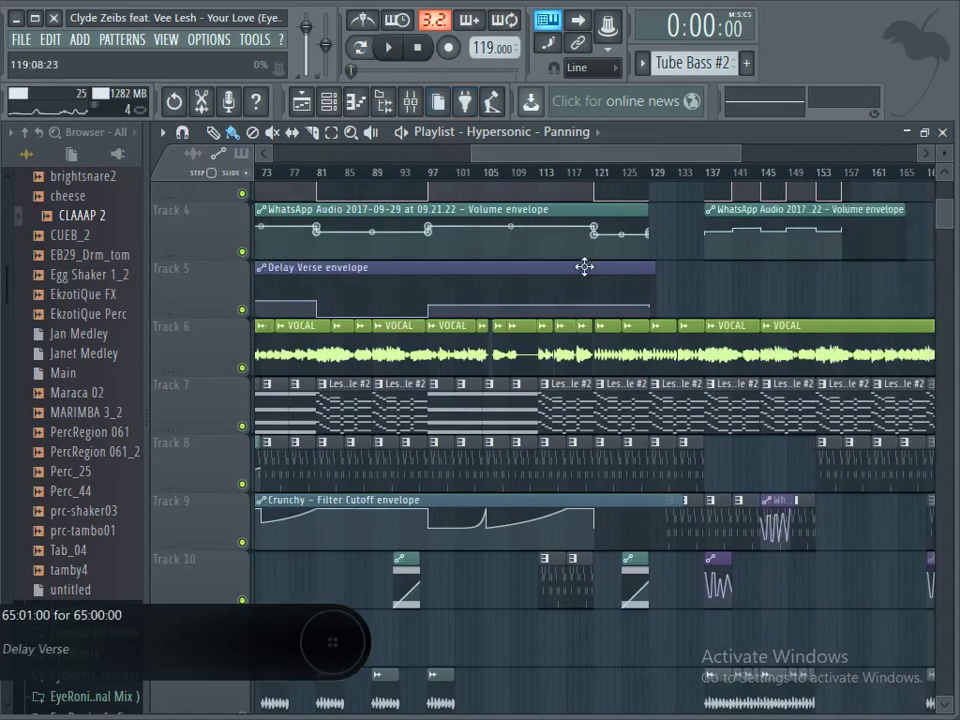
{"action": "left_click", "coordinate": [543, 172]}
{"action": "key", "text": "space"}
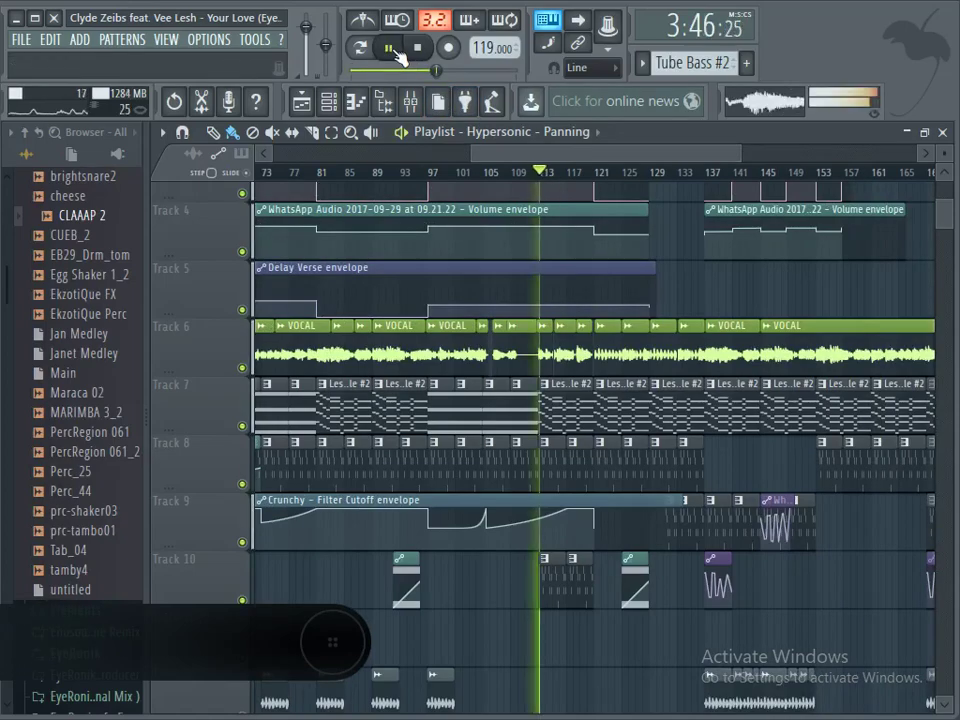
{"action": "key", "text": "space"}
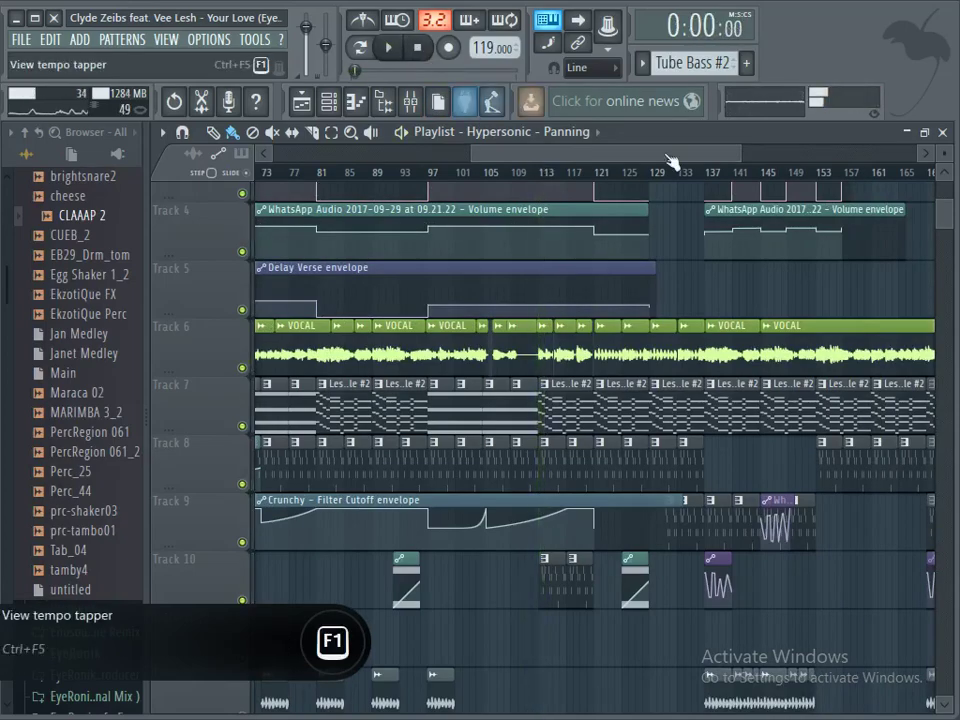
Step: Examine the end of the arrangement from bar 73 to past bar 209, and return the view to bar 1
{"action": "scroll", "coordinate": [727, 291], "scroll_direction": "down", "scroll_amount": 2}
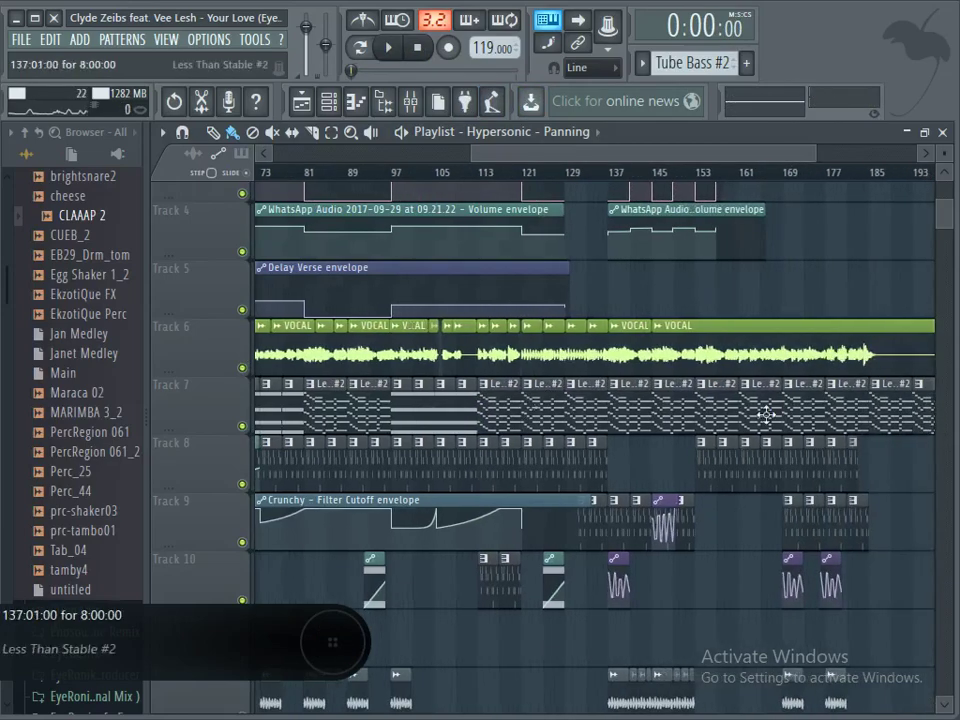
{"action": "mouse_move", "coordinate": [480, 258]}
{"action": "left_click_drag", "start_coordinate": [816, 155], "coordinate": [925, 168]}
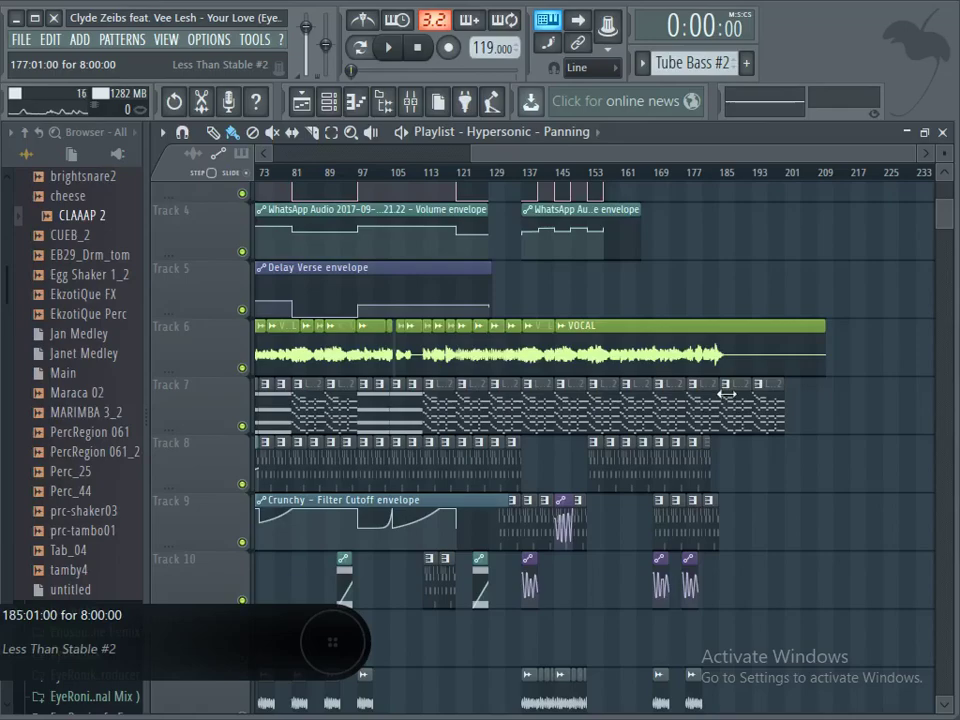
{"action": "left_click_drag", "start_coordinate": [872, 155], "coordinate": [645, 165]}
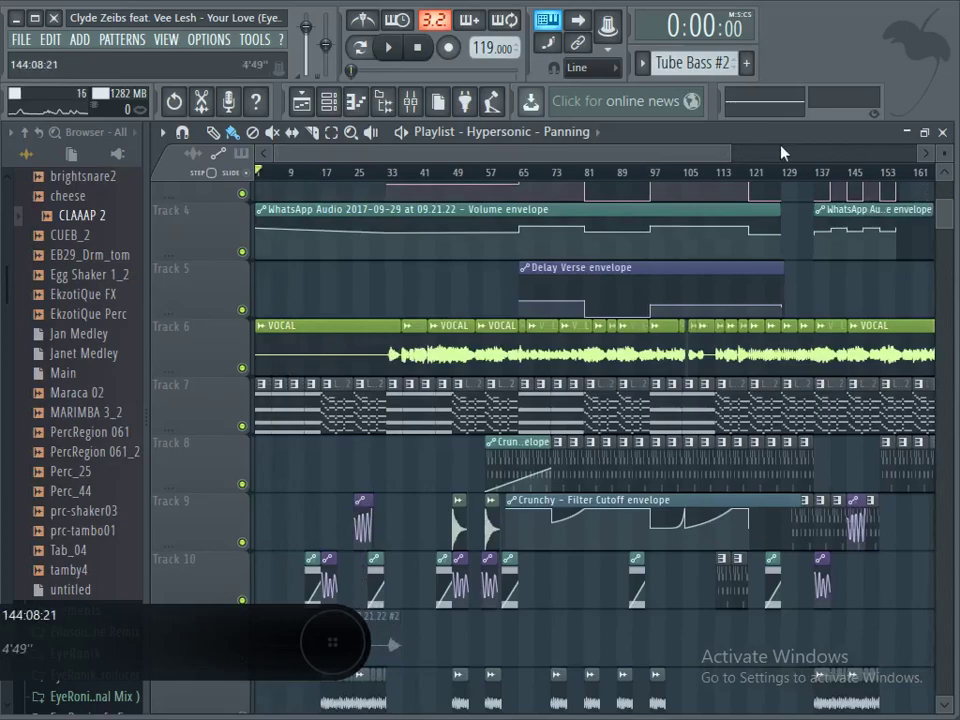
Step: Examine the lower tracks of the arrangement down to about Track 51, and return to Track 1
{"action": "left_click_drag", "start_coordinate": [945, 215], "coordinate": [952, 426]}
{"action": "scroll", "coordinate": [955, 283], "scroll_direction": "down", "scroll_amount": 2}
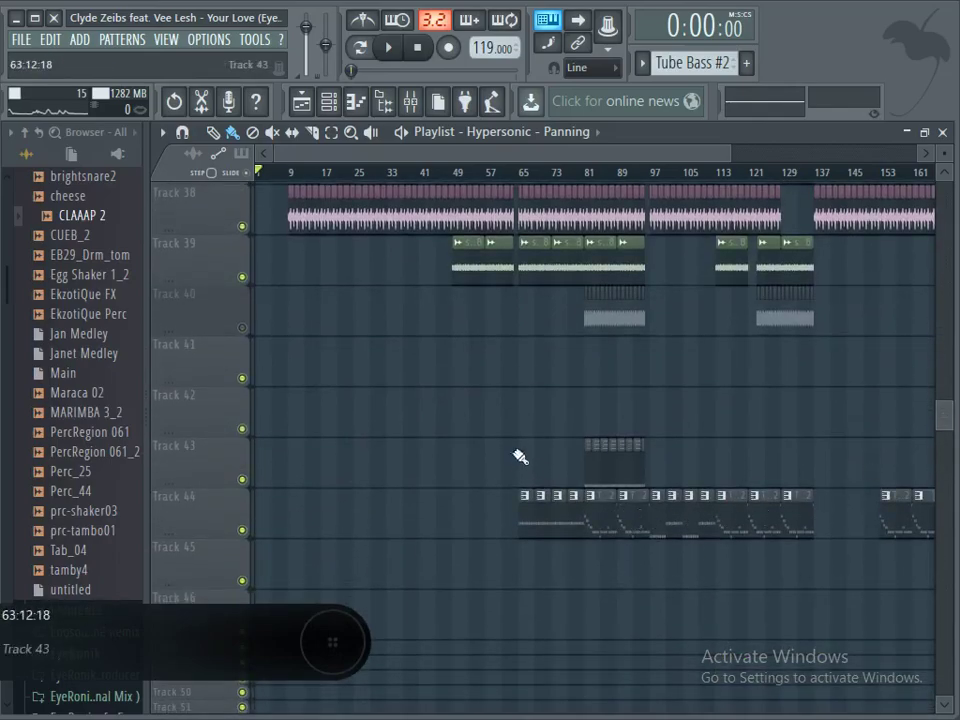
{"action": "left_click_drag", "start_coordinate": [954, 433], "coordinate": [945, 193]}
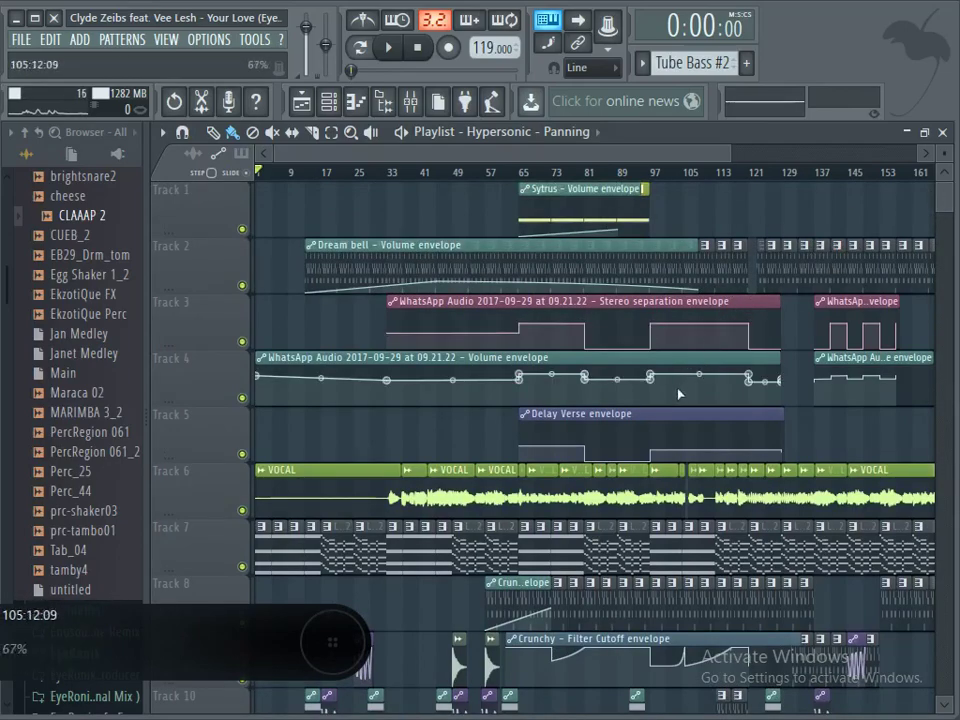
Step: Solo Track 1, turn all tracks back on, and widen the view to about bar 185
{"action": "right_click", "coordinate": [241, 229]}
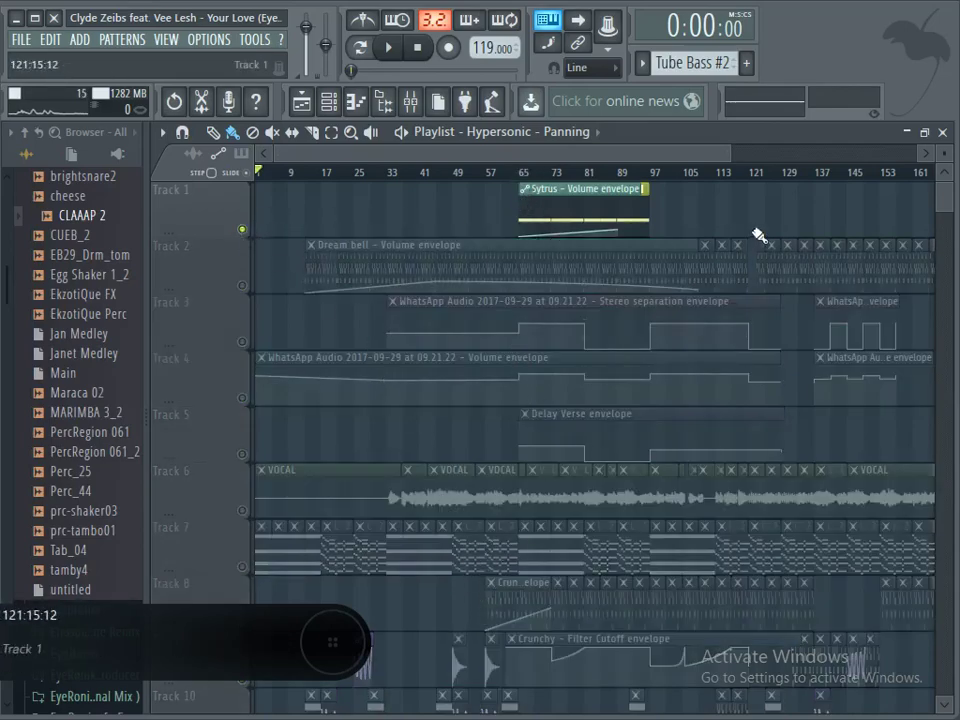
{"action": "left_click", "coordinate": [254, 232]}
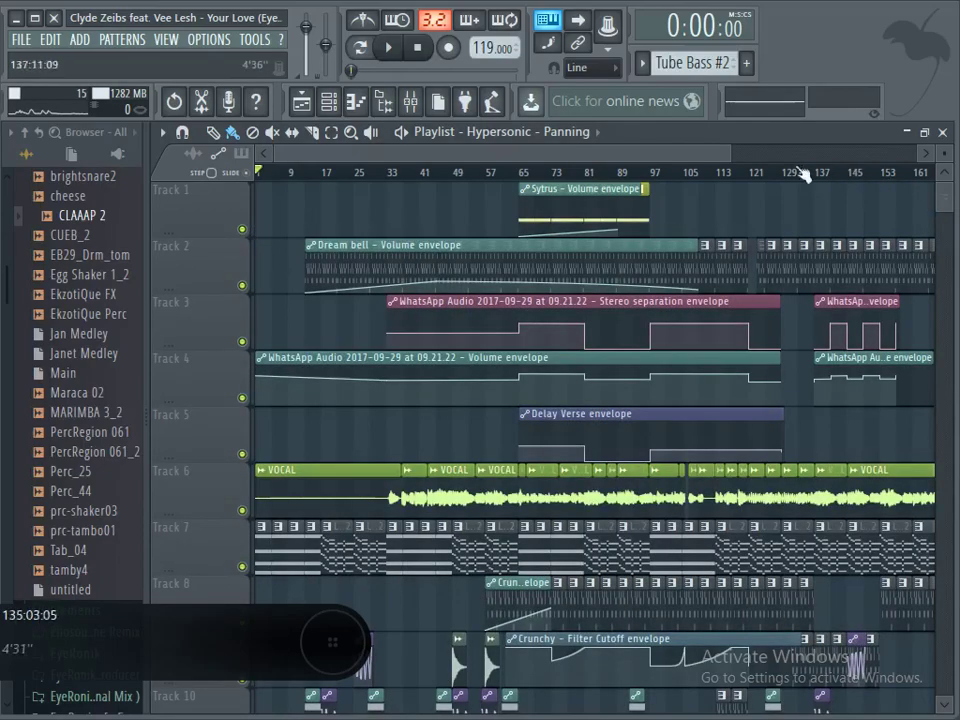
{"action": "left_click_drag", "start_coordinate": [724, 151], "coordinate": [800, 153]}
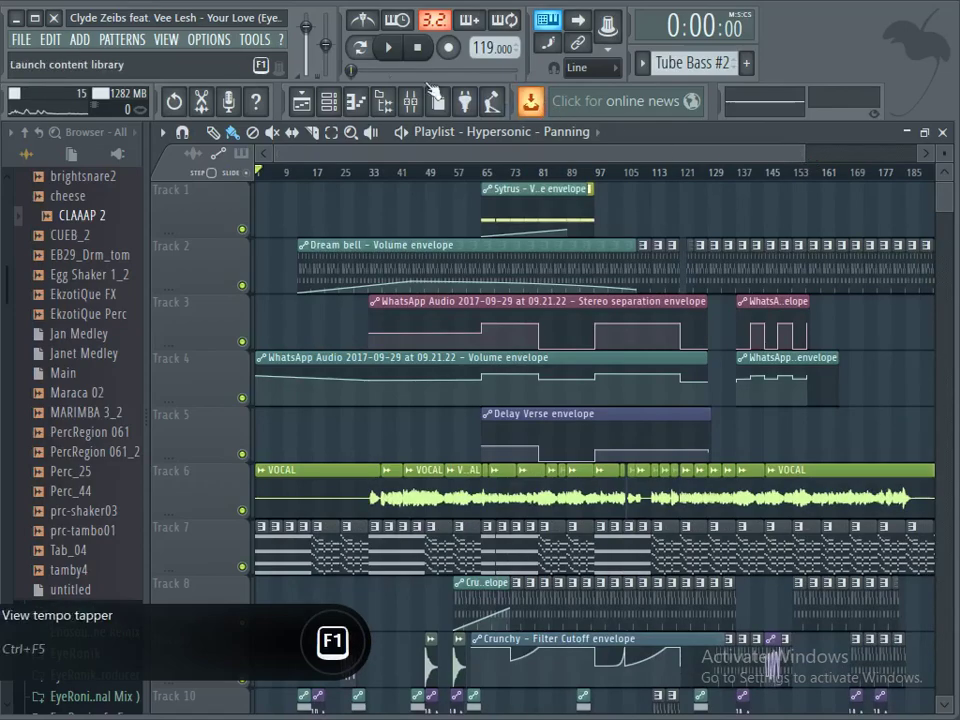
Step: Minimize the Your Love project and open the Limbo (Original Mix) project folder inside Documents\Projects in File Explorer
{"action": "left_click", "coordinate": [15, 18]}
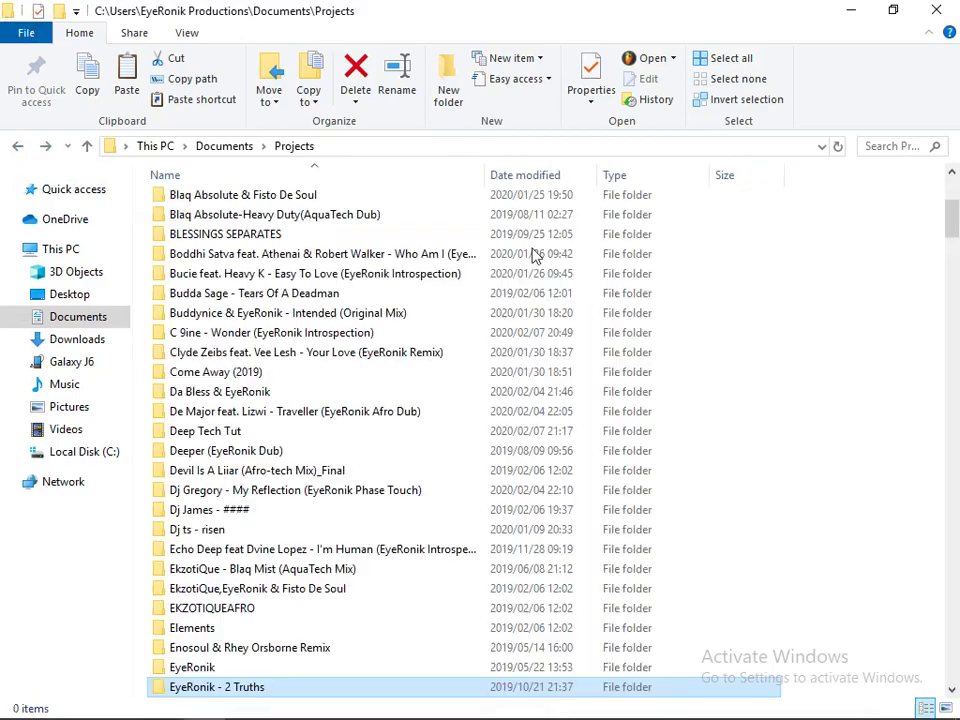
{"action": "left_click_drag", "start_coordinate": [951, 214], "coordinate": [955, 293]}
{"action": "left_click", "coordinate": [305, 273]}
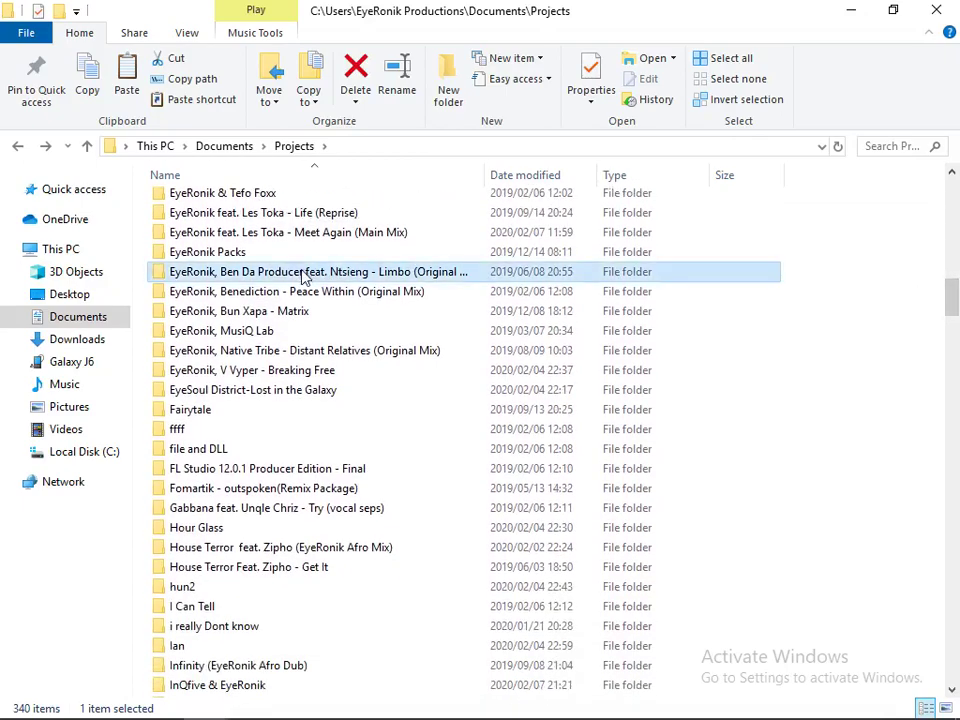
{"action": "double_click", "coordinate": [305, 273]}
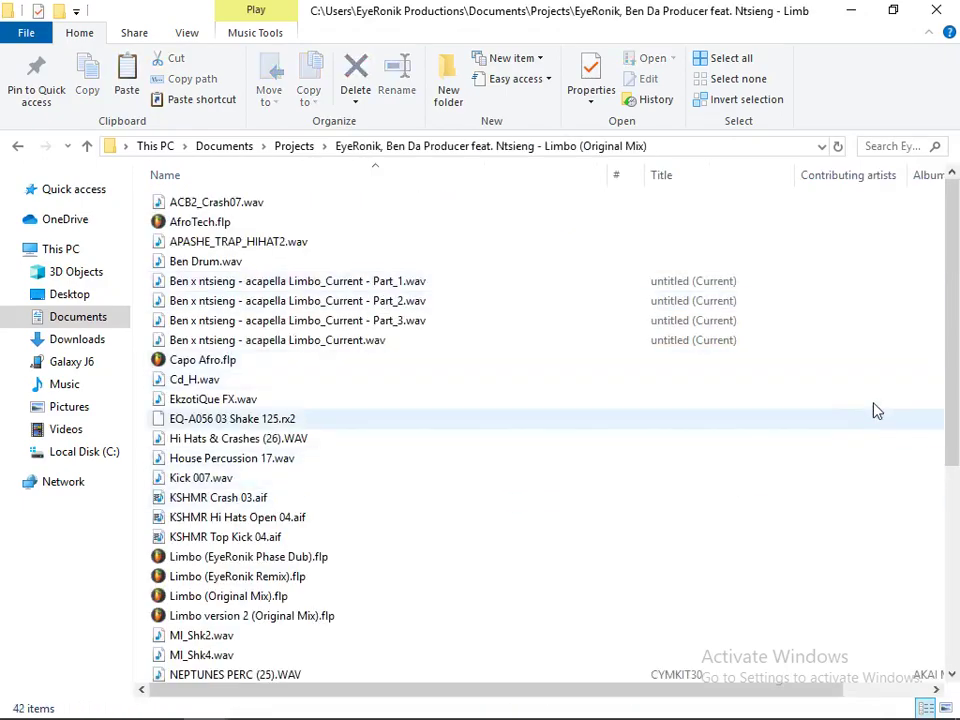
Step: Load Limbo (Original Mix).flp from the folder into the FL Studio window that holds the Your Love project
{"action": "left_click_drag", "start_coordinate": [945, 300], "coordinate": [939, 399]}
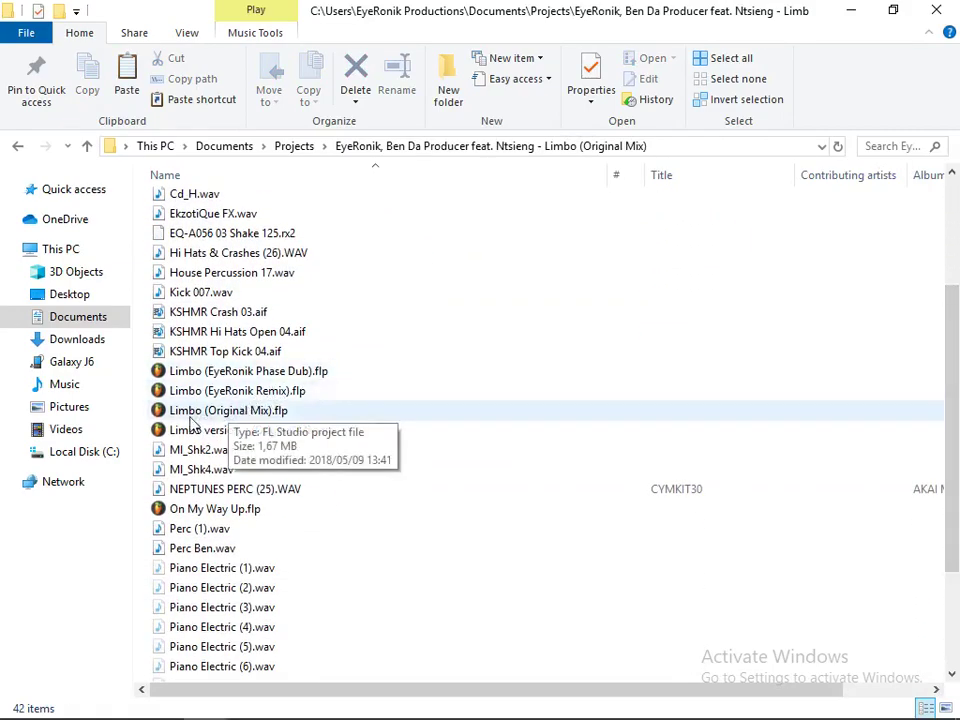
{"action": "left_click_drag", "start_coordinate": [198, 437], "coordinate": [510, 712]}
{"action": "left_click_drag", "start_coordinate": [128, 78], "coordinate": [128, 86]}
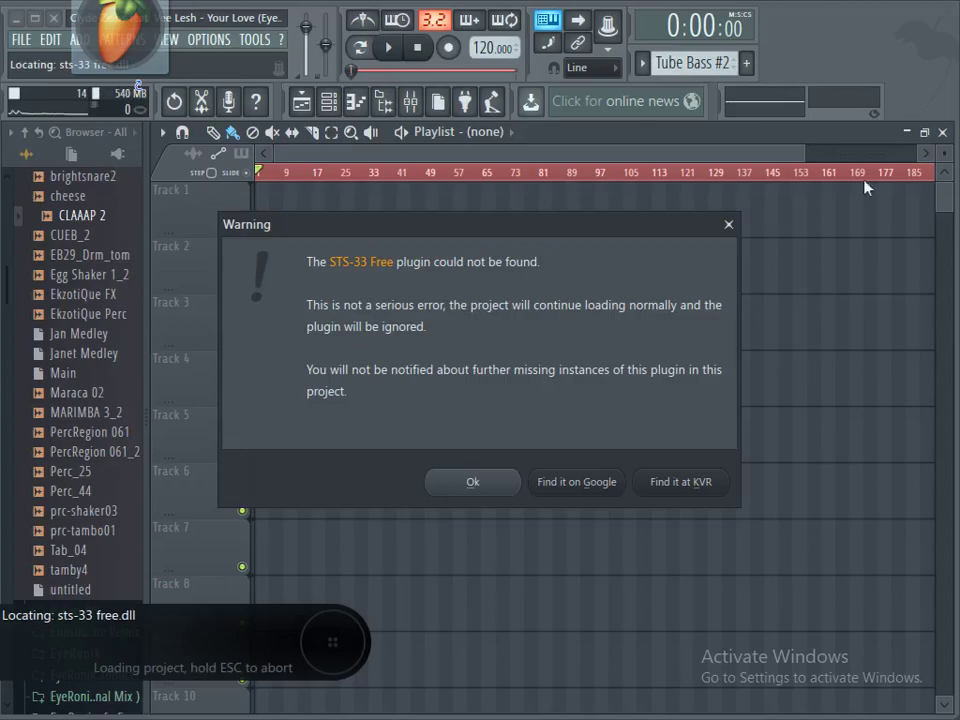
Step: Dismiss the plugin messages for STS-33 Free, Massive and FM8 so the Limbo project finishes loading
{"action": "left_click", "coordinate": [728, 224]}
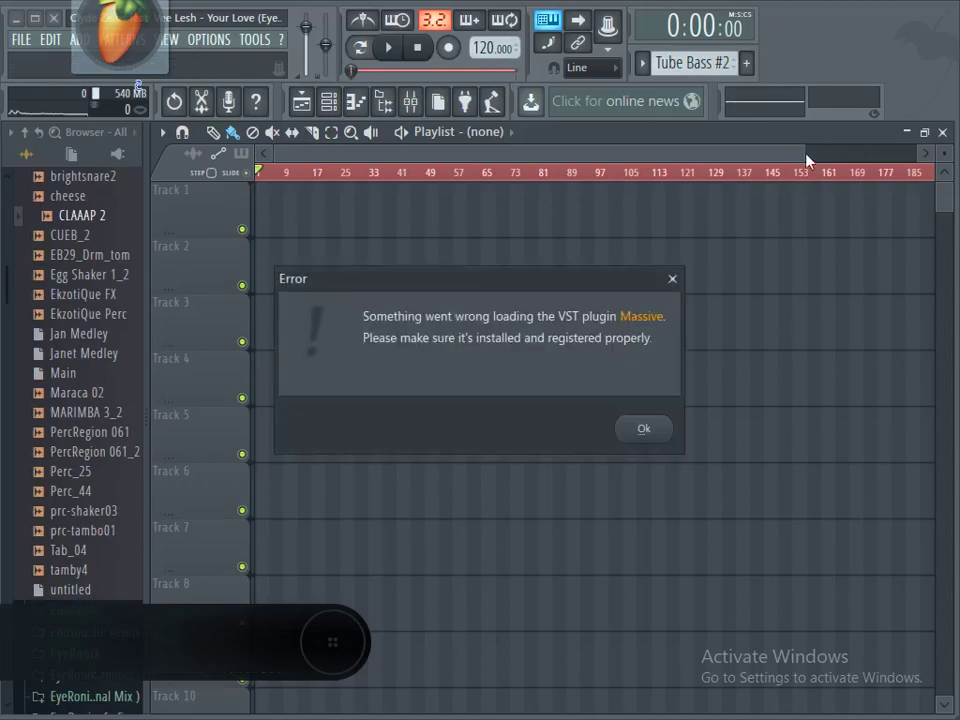
{"action": "left_click", "coordinate": [672, 279]}
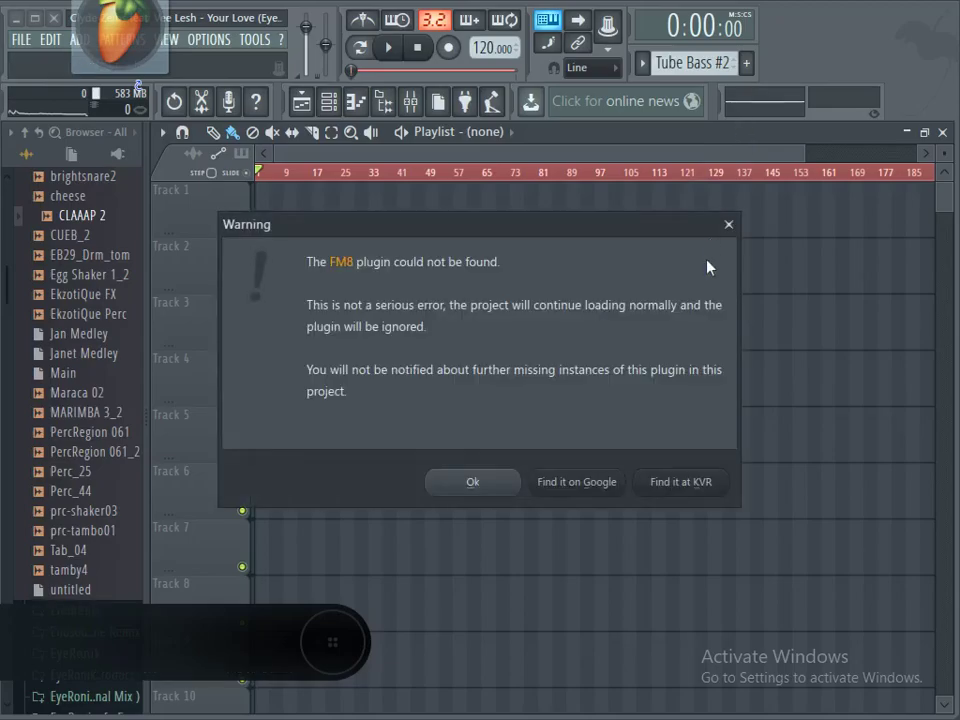
{"action": "left_click", "coordinate": [731, 230]}
{"action": "left_click", "coordinate": [729, 226]}
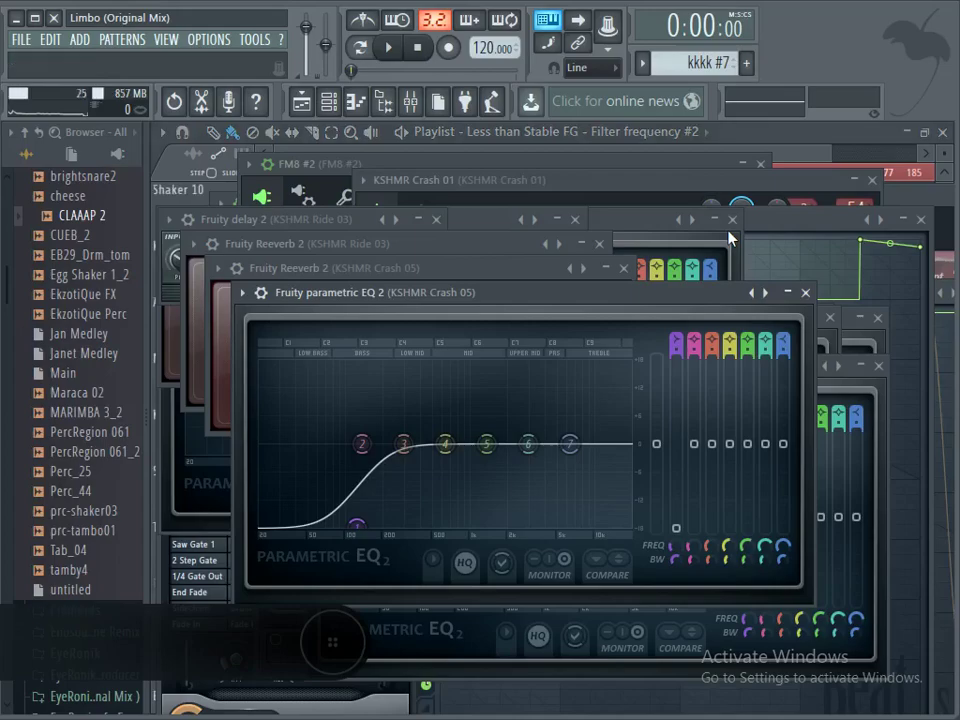
Step: Bring the Playlist to the front and look over the Limbo arrangement from the Shaker 10 track down to Track 22
{"action": "left_click", "coordinate": [308, 112]}
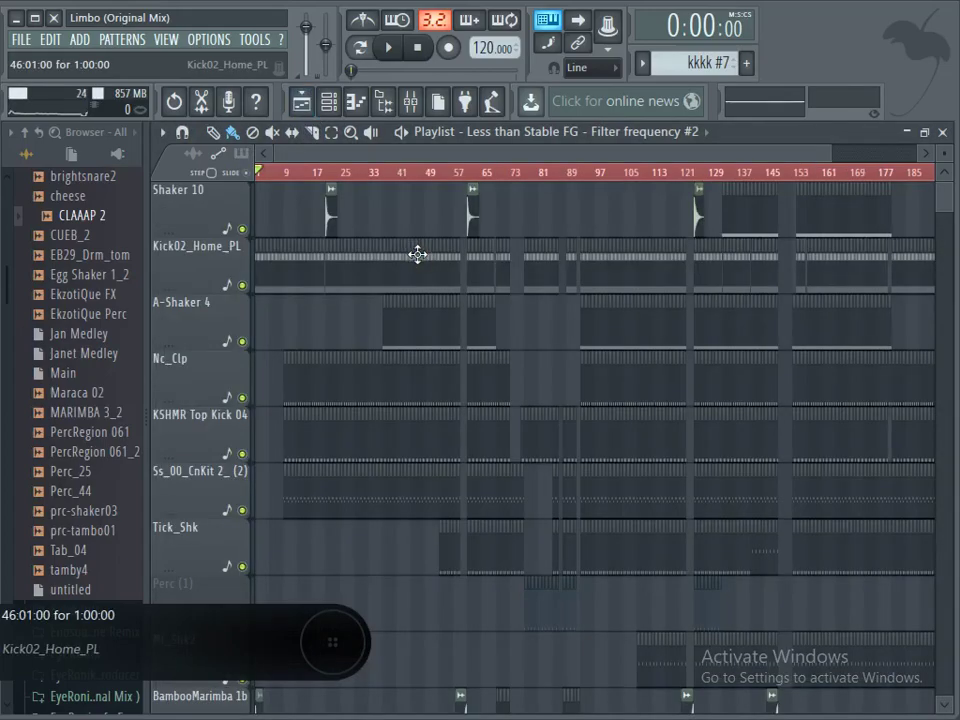
{"action": "scroll", "coordinate": [696, 454], "scroll_direction": "down", "scroll_amount": 2}
{"action": "scroll", "coordinate": [696, 454], "scroll_direction": "down", "scroll_amount": 9}
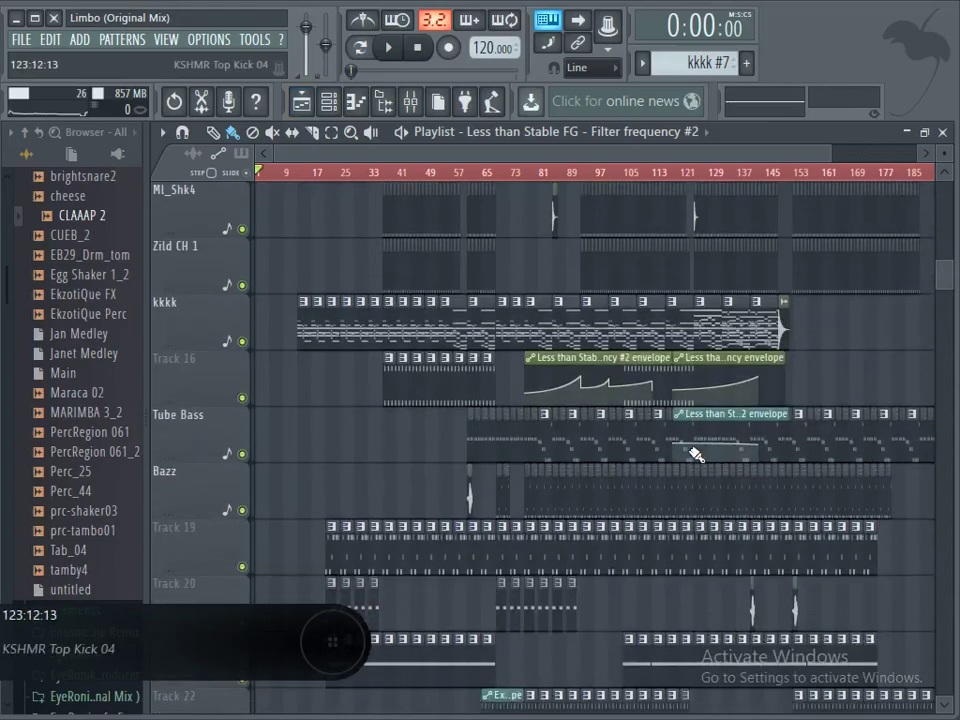
{"action": "scroll", "coordinate": [696, 454], "scroll_direction": "down", "scroll_amount": 2}
{"action": "scroll", "coordinate": [693, 452], "scroll_direction": "up", "scroll_amount": 2}
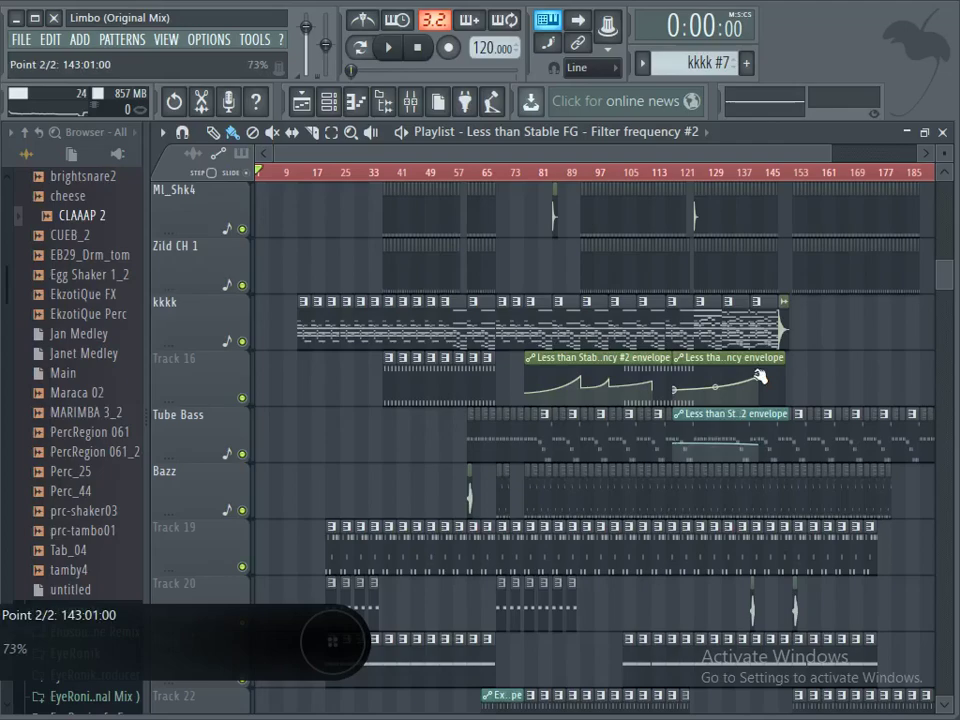
Step: Play the Limbo song briefly from about bar 57 and pause it
{"action": "left_click_drag", "start_coordinate": [830, 155], "coordinate": [712, 156]}
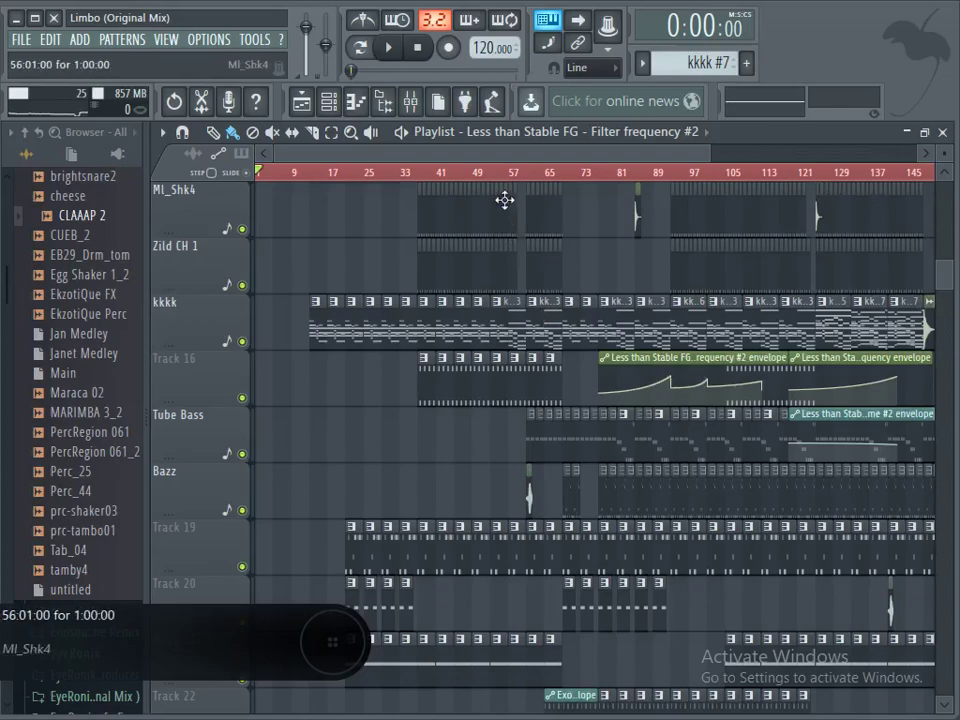
{"action": "scroll", "coordinate": [515, 167], "scroll_direction": "right", "scroll_amount": 4}
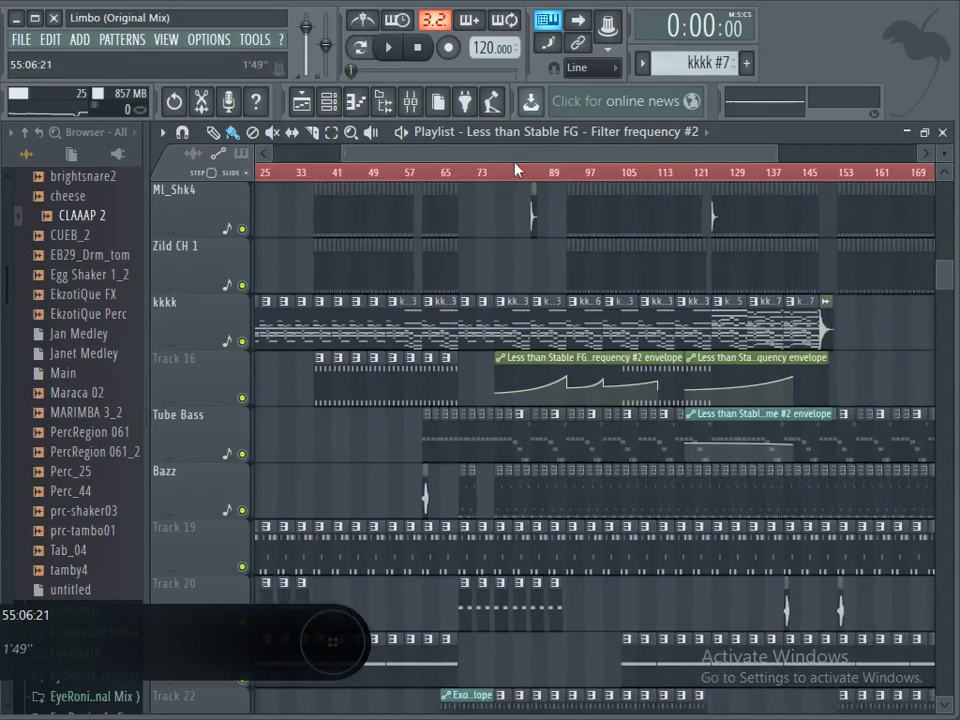
{"action": "left_click", "coordinate": [402, 174]}
{"action": "left_click", "coordinate": [397, 70]}
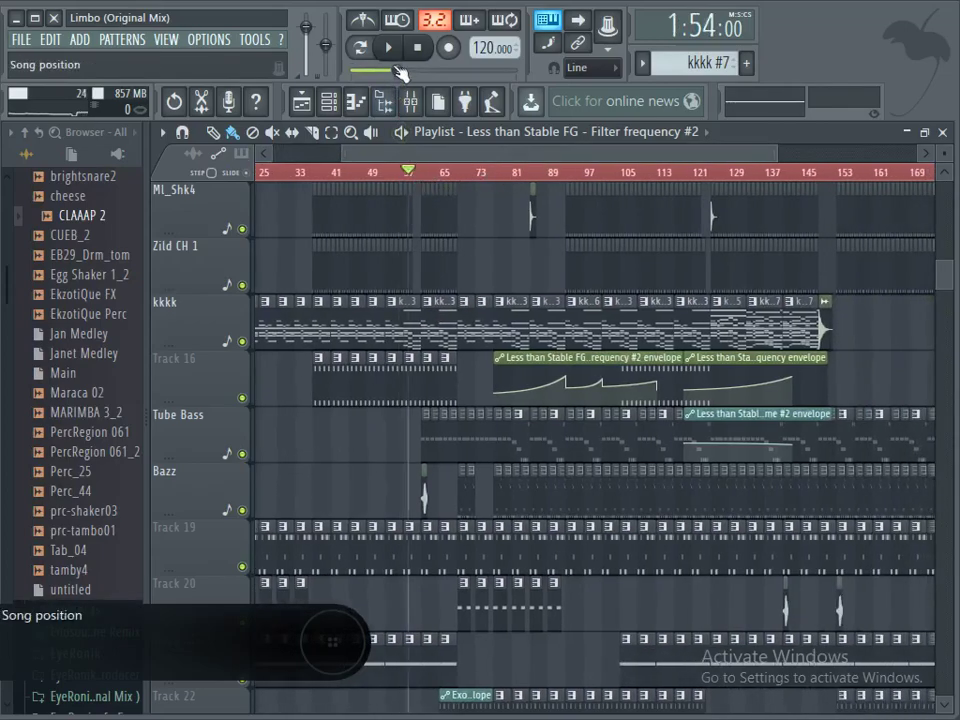
{"action": "left_click", "coordinate": [389, 48]}
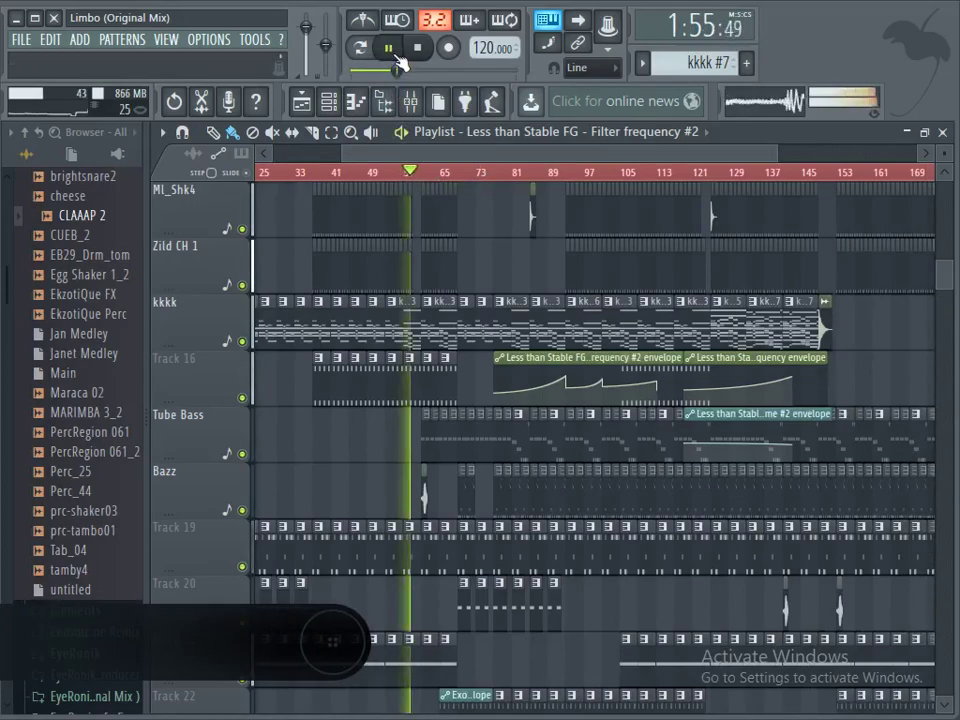
{"action": "left_click", "coordinate": [393, 55]}
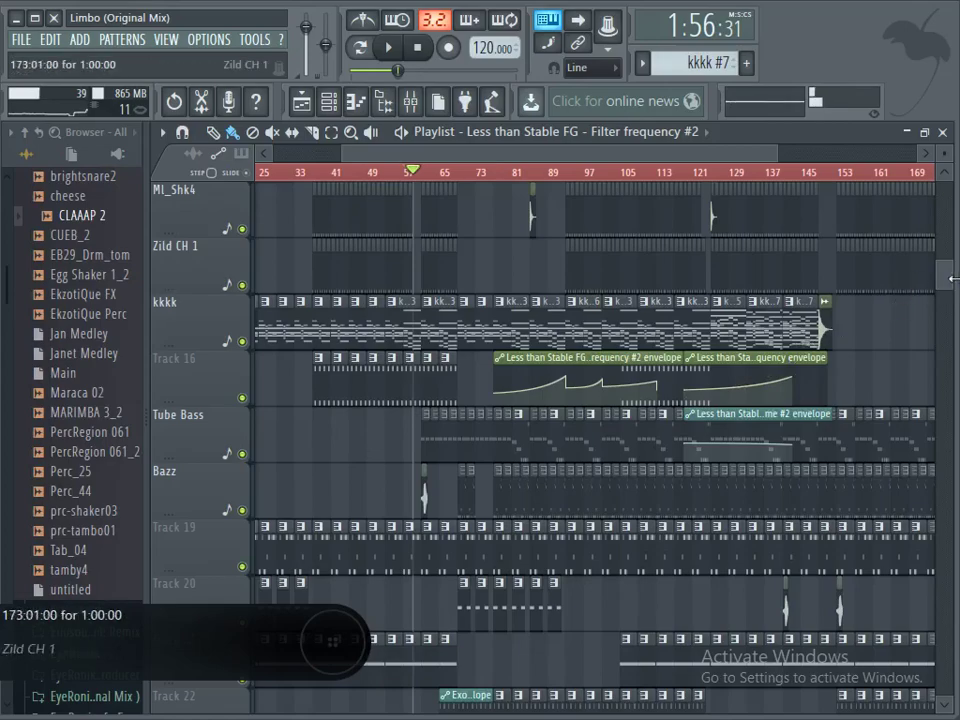
Step: Examine the clips on the remaining Limbo tracks down to the acapella parts, then go over the arrangement again from the first track
{"action": "scroll", "coordinate": [948, 290], "scroll_direction": "down", "scroll_amount": 1}
{"action": "scroll", "coordinate": [948, 290], "scroll_direction": "down", "scroll_amount": 6}
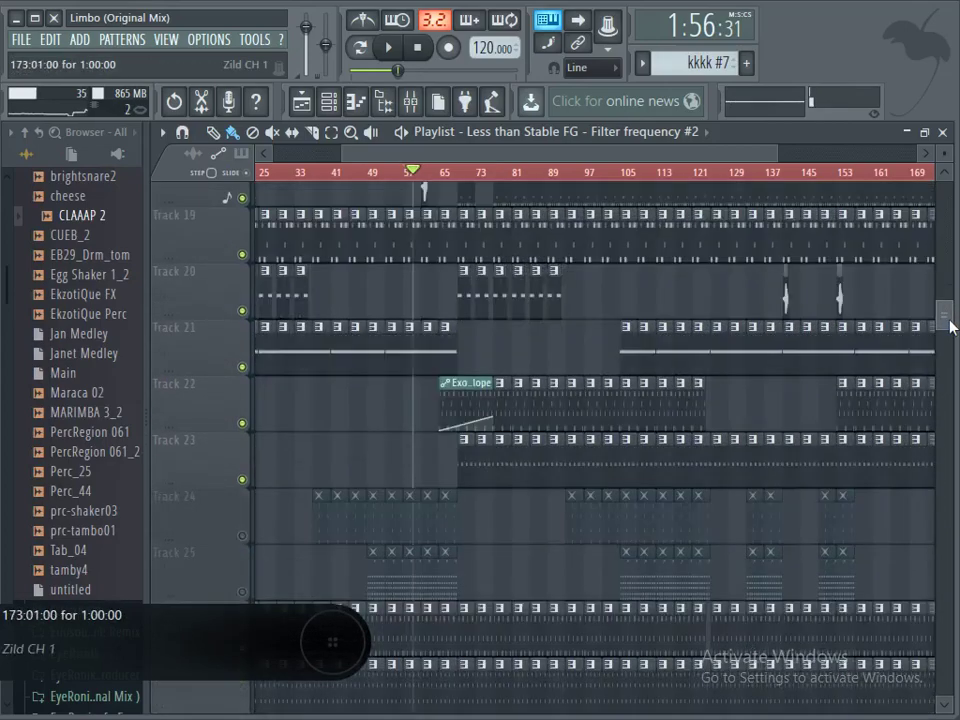
{"action": "scroll", "coordinate": [951, 350], "scroll_direction": "down", "scroll_amount": 3}
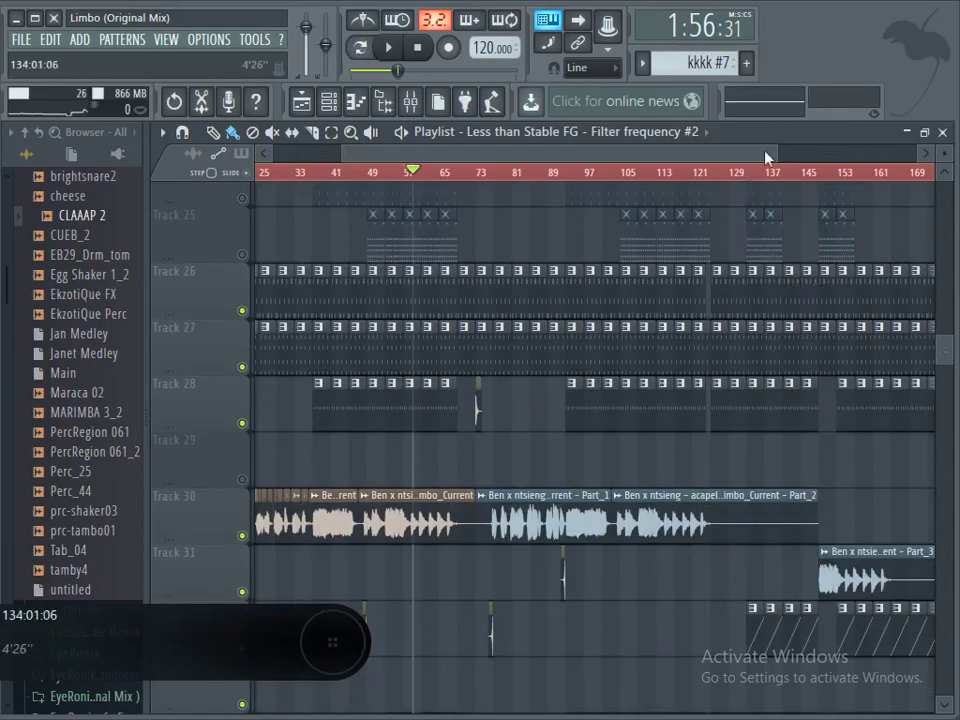
{"action": "left_click_drag", "start_coordinate": [775, 157], "coordinate": [848, 157]}
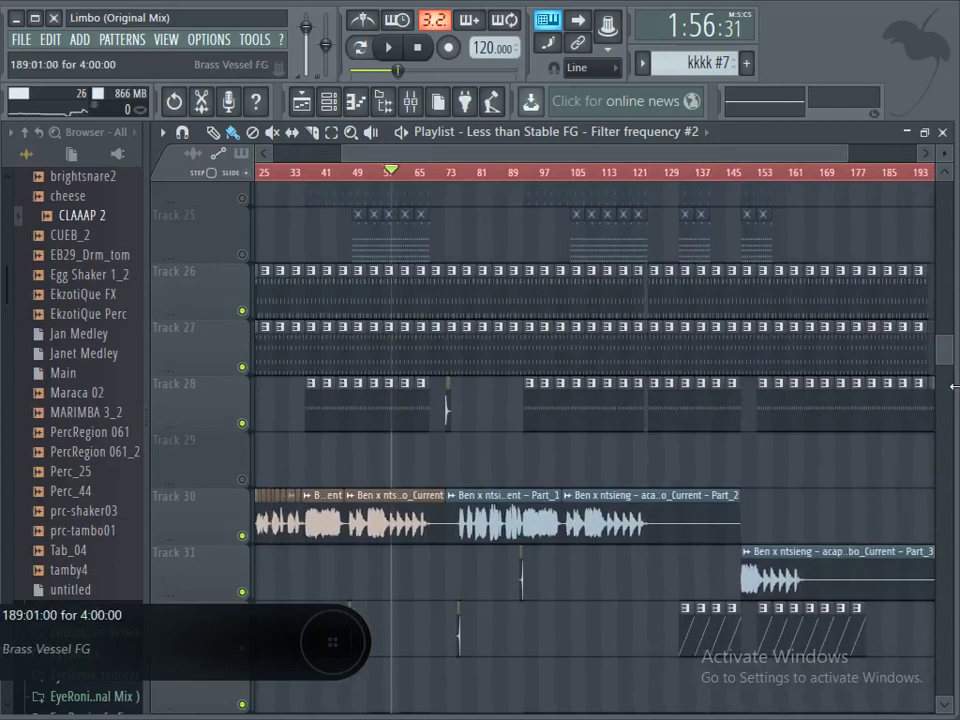
{"action": "left_click_drag", "start_coordinate": [944, 364], "coordinate": [947, 173]}
{"action": "left_click_drag", "start_coordinate": [842, 154], "coordinate": [668, 154]}
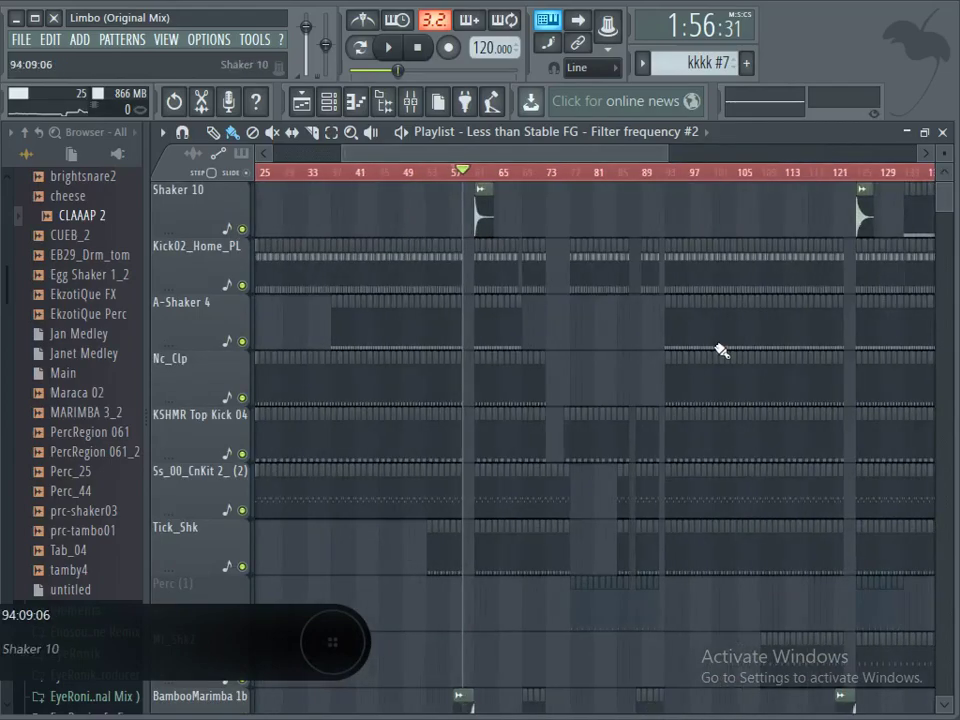
{"action": "scroll", "coordinate": [723, 360], "scroll_direction": "down", "scroll_amount": 4}
{"action": "scroll", "coordinate": [727, 376], "scroll_direction": "down", "scroll_amount": 6}
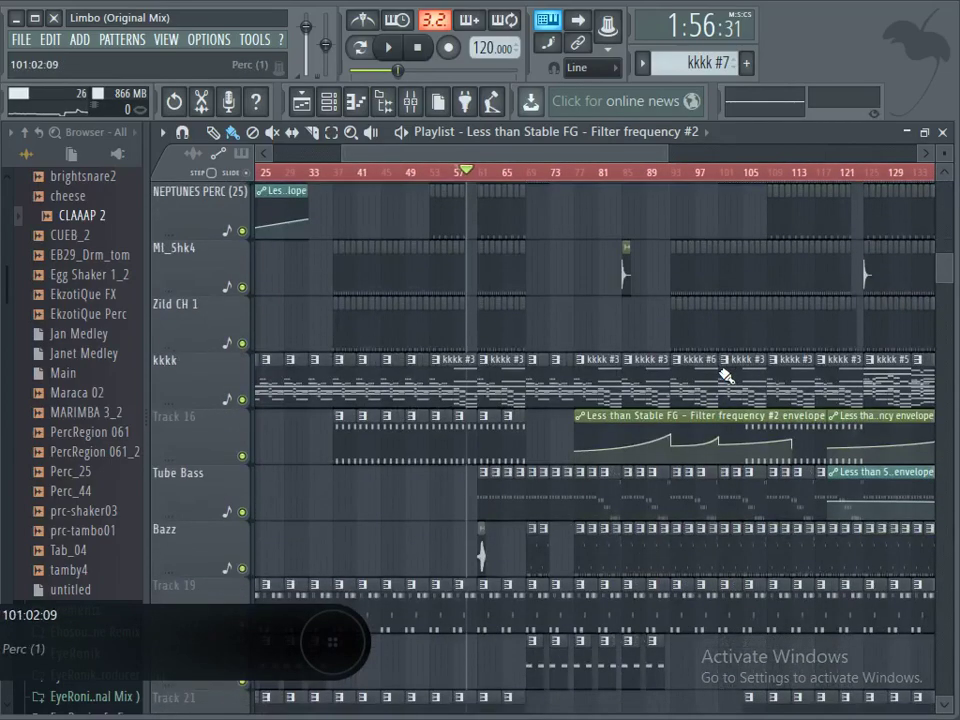
{"action": "scroll", "coordinate": [727, 376], "scroll_direction": "down", "scroll_amount": 3}
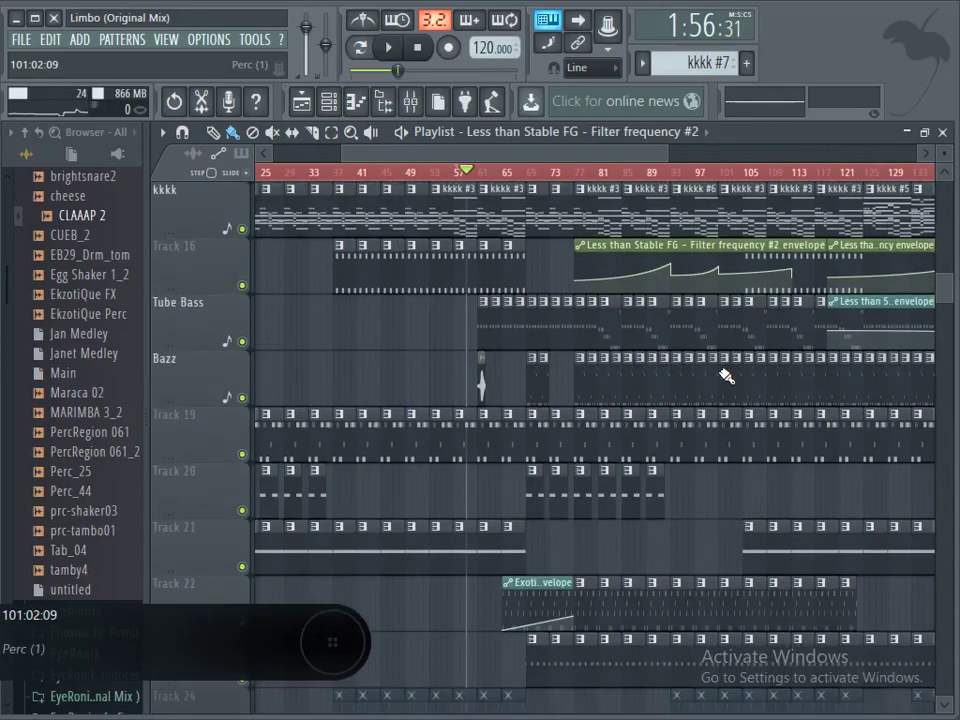
{"action": "scroll", "coordinate": [727, 376], "scroll_direction": "down", "scroll_amount": 6}
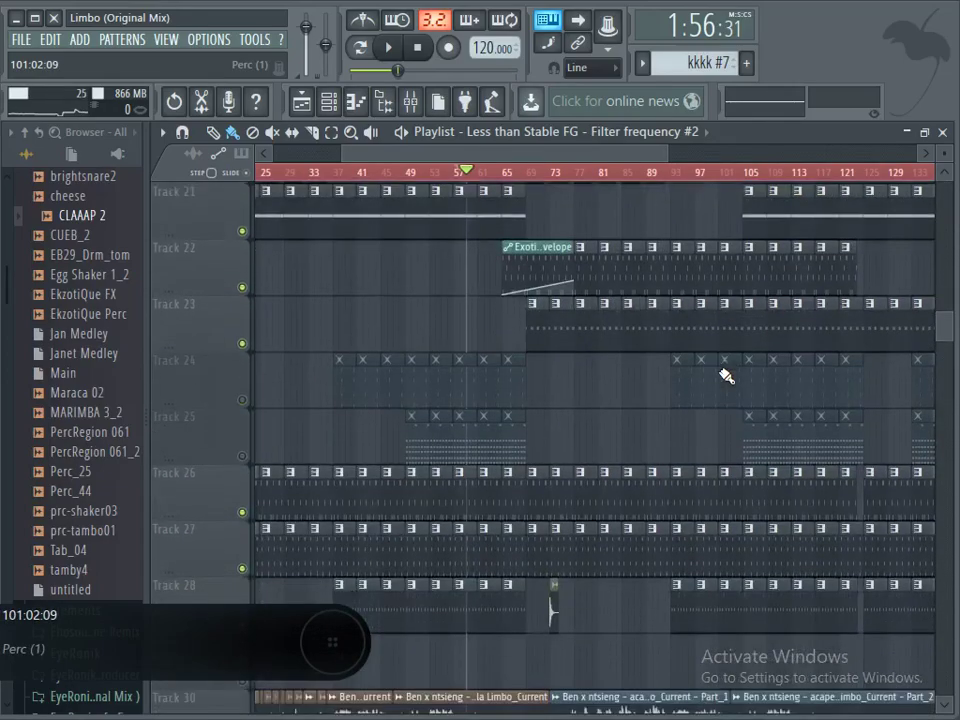
Step: Resume playback from about bar 58 to just past bar 61, where the Tube Bass clips begin, and stop the song
{"action": "scroll", "coordinate": [727, 376], "scroll_direction": "up", "scroll_amount": 7}
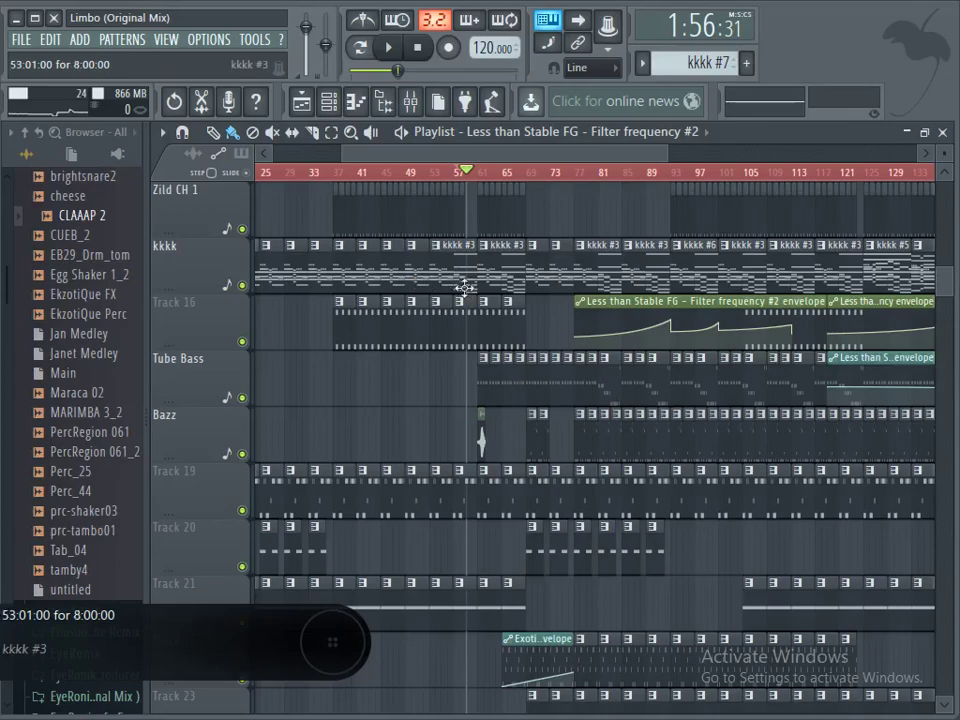
{"action": "left_click", "coordinate": [389, 48]}
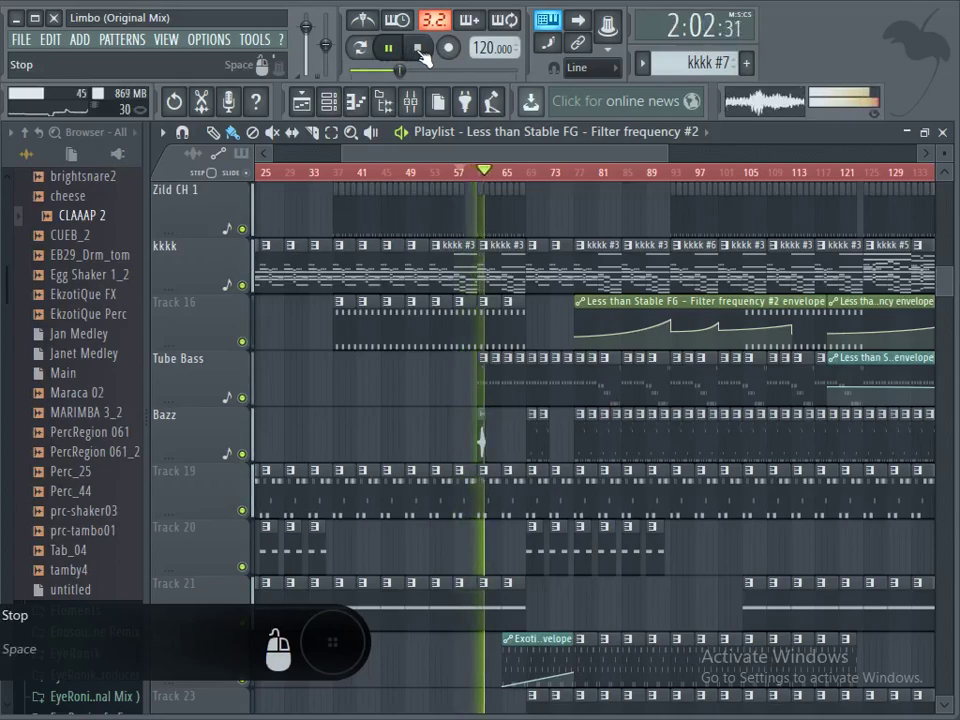
{"action": "left_click", "coordinate": [419, 52]}
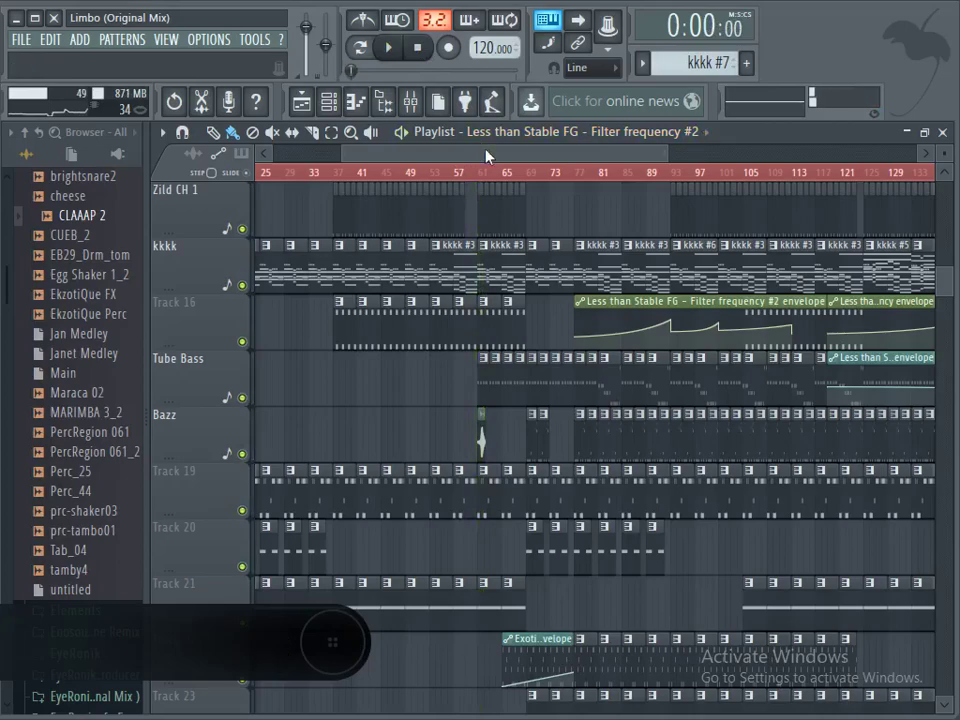
Step: Move the Less than Stable FG - Volume #2 envelope clip on the Tube Bass track about one bar later
{"action": "scroll", "coordinate": [647, 339], "scroll_direction": "right", "scroll_amount": 4}
{"action": "scroll", "coordinate": [647, 339], "scroll_direction": "down", "scroll_amount": 3}
{"action": "scroll", "coordinate": [650, 341], "scroll_direction": "up", "scroll_amount": 3}
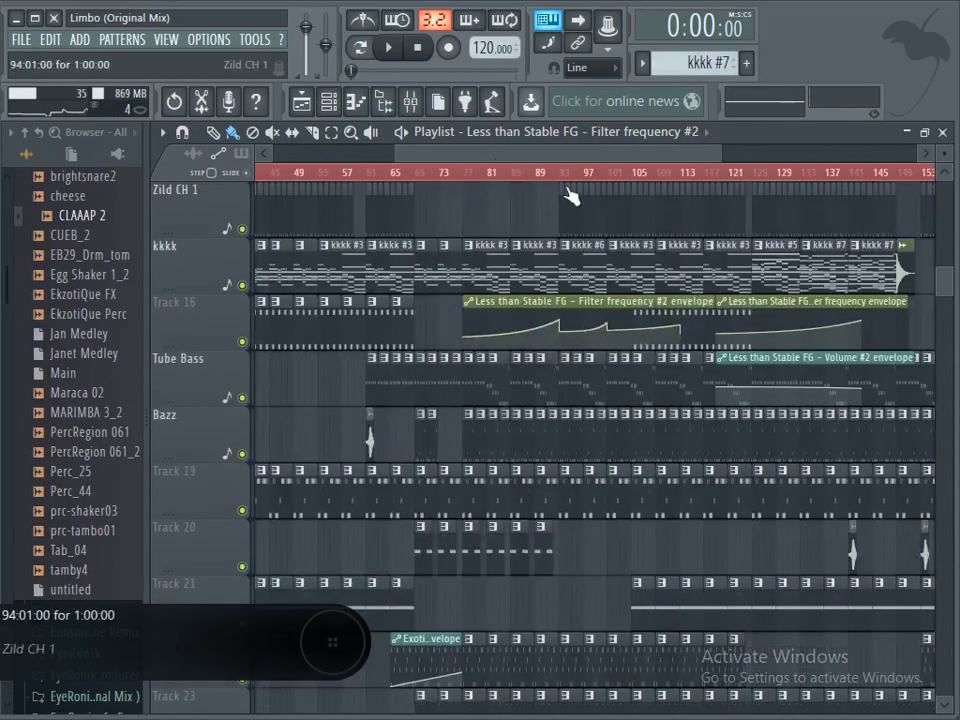
{"action": "scroll", "coordinate": [636, 281], "scroll_direction": "right", "scroll_amount": 5}
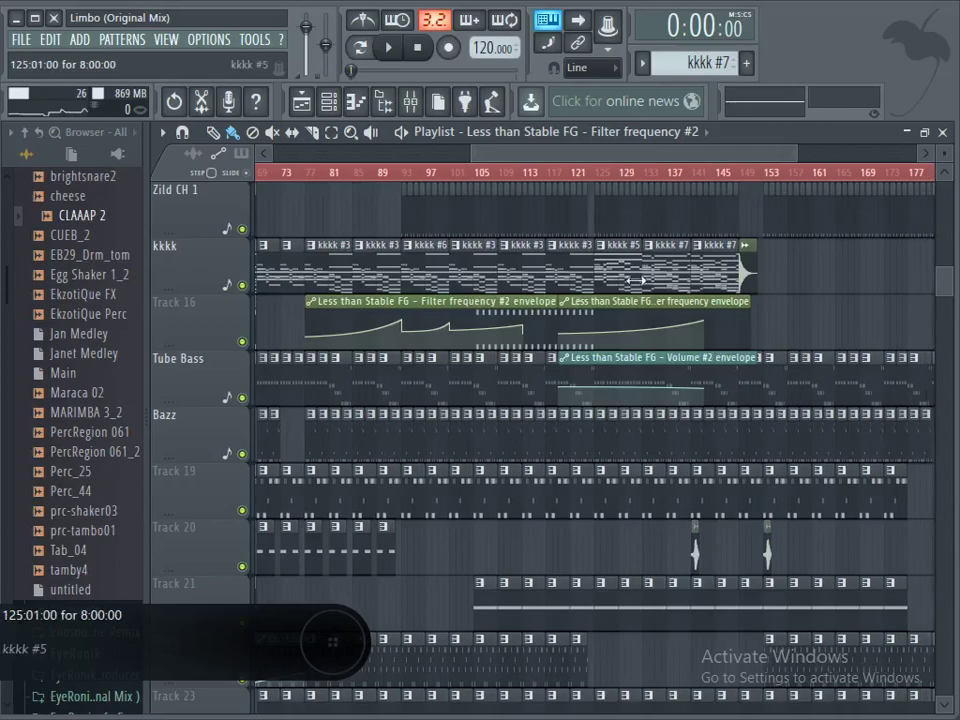
{"action": "left_click", "coordinate": [676, 340]}
{"action": "mouse_move", "coordinate": [676, 340]}
{"action": "left_mouse_down"}
{"action": "mouse_move", "coordinate": [673, 302]}
{"action": "mouse_move", "coordinate": [681, 360]}
{"action": "left_mouse_up"}
{"action": "scroll", "coordinate": [625, 221], "scroll_direction": "left", "scroll_amount": 4}
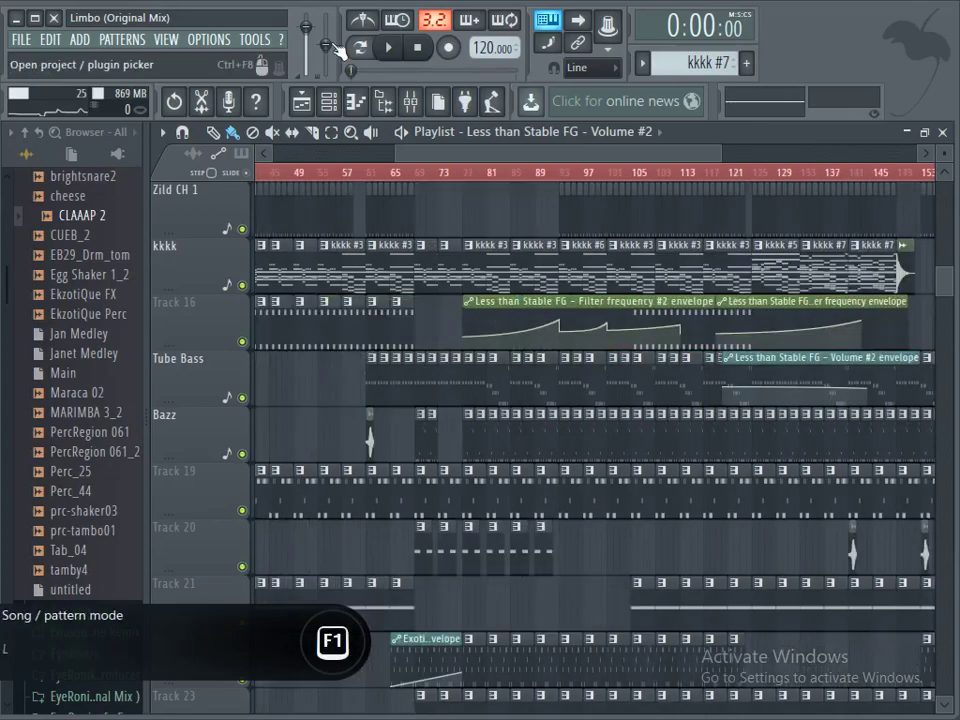
Step: Switch to File Explorer, go up to the Projects folder, and load the Lonely (EyeRonik Tech Dub) project into the FL Studio window
{"action": "key", "text": "alt+Tab"}
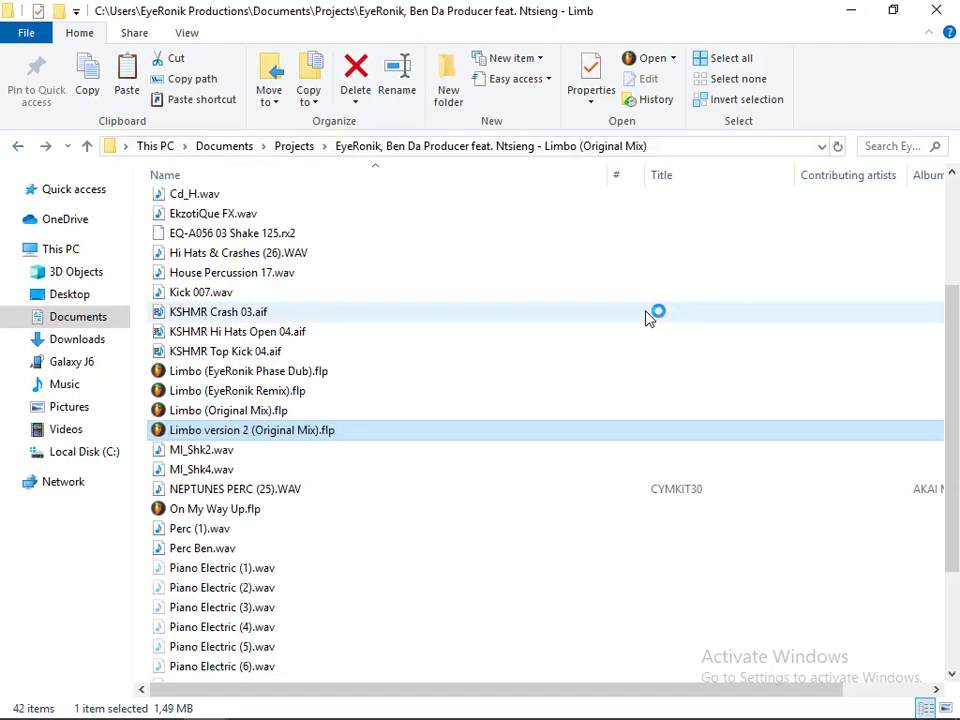
{"action": "key", "text": "BackSpace"}
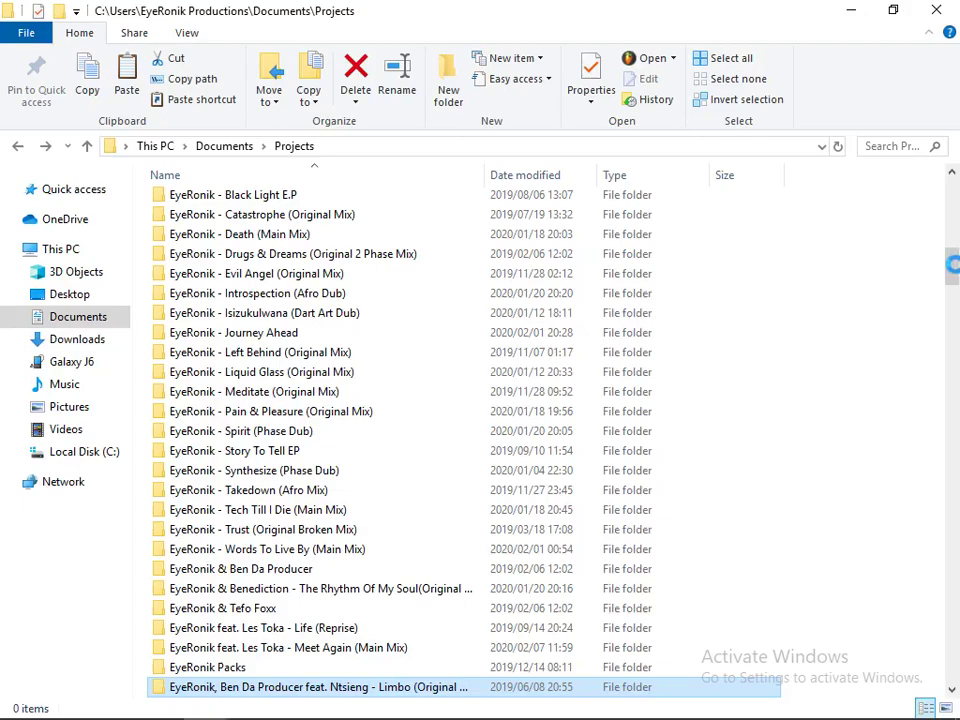
{"action": "left_click_drag", "start_coordinate": [955, 272], "coordinate": [953, 660]}
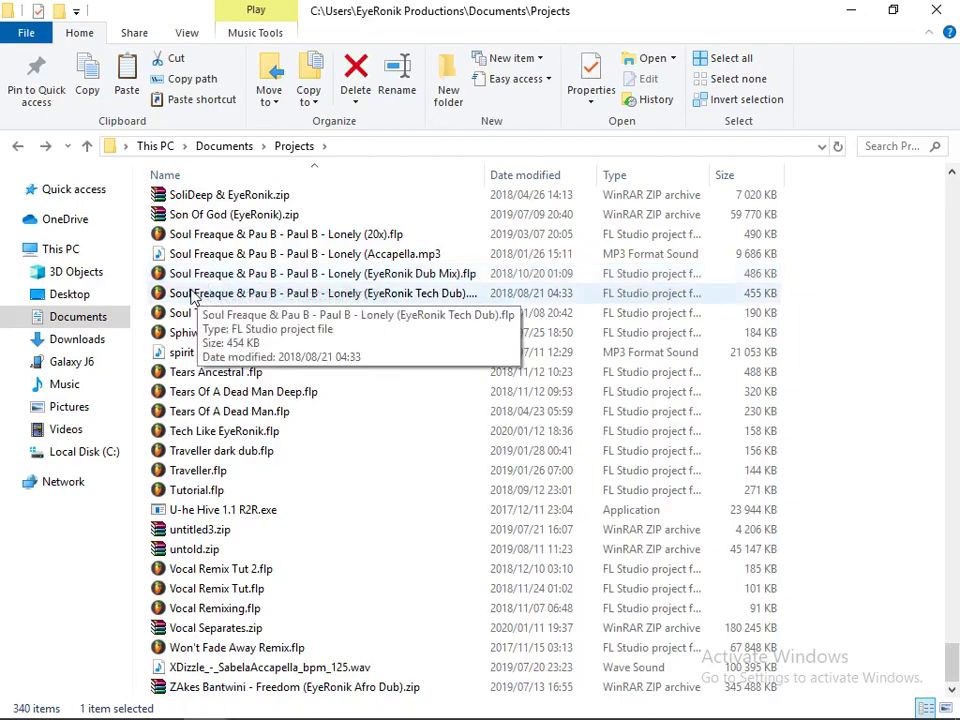
{"action": "left_click", "coordinate": [190, 293]}
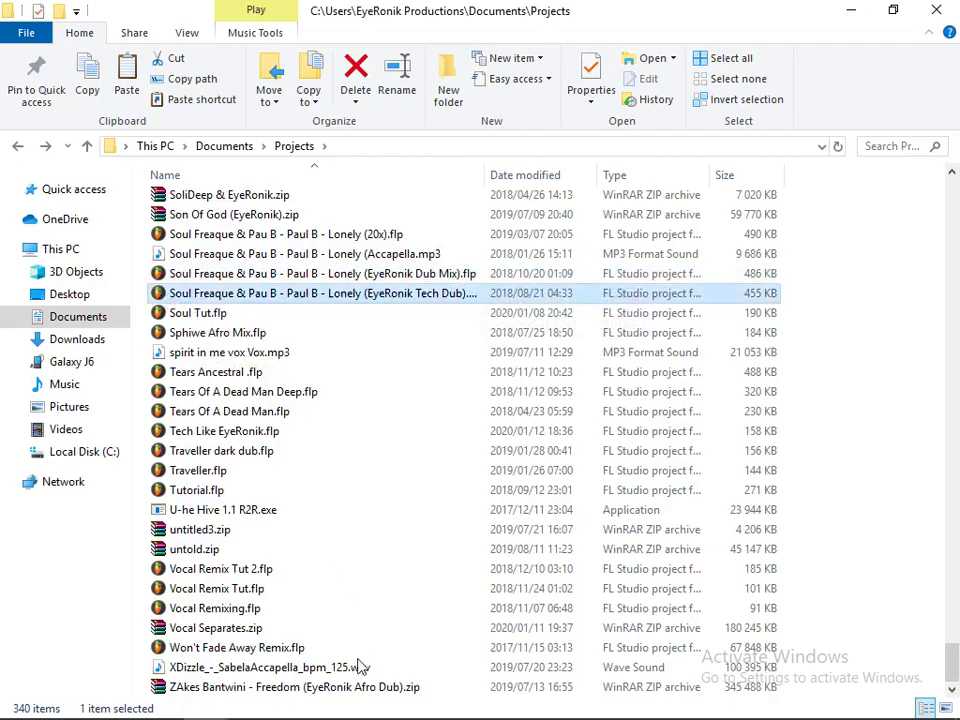
{"action": "mouse_move", "coordinate": [385, 705]}
{"action": "left_click_drag", "start_coordinate": [508, 705], "coordinate": [178, 62]}
{"action": "left_click", "coordinate": [566, 420]}
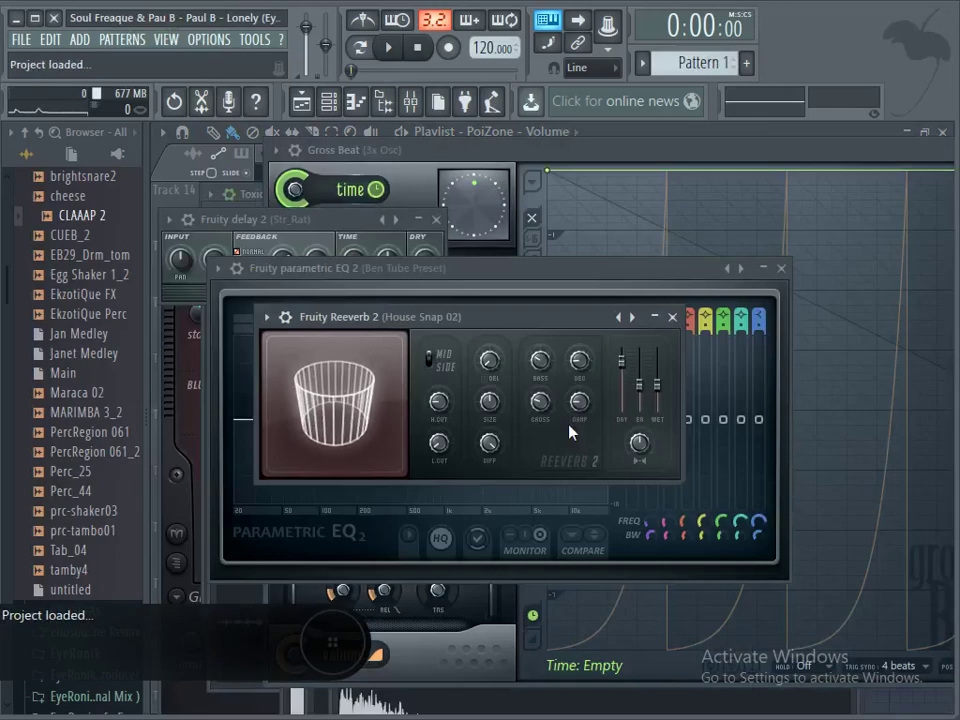
Step: Bring the Playlist to the front and look over the Tech Dub arrangement from Track 1 down to Track 18
{"action": "left_click", "coordinate": [301, 101]}
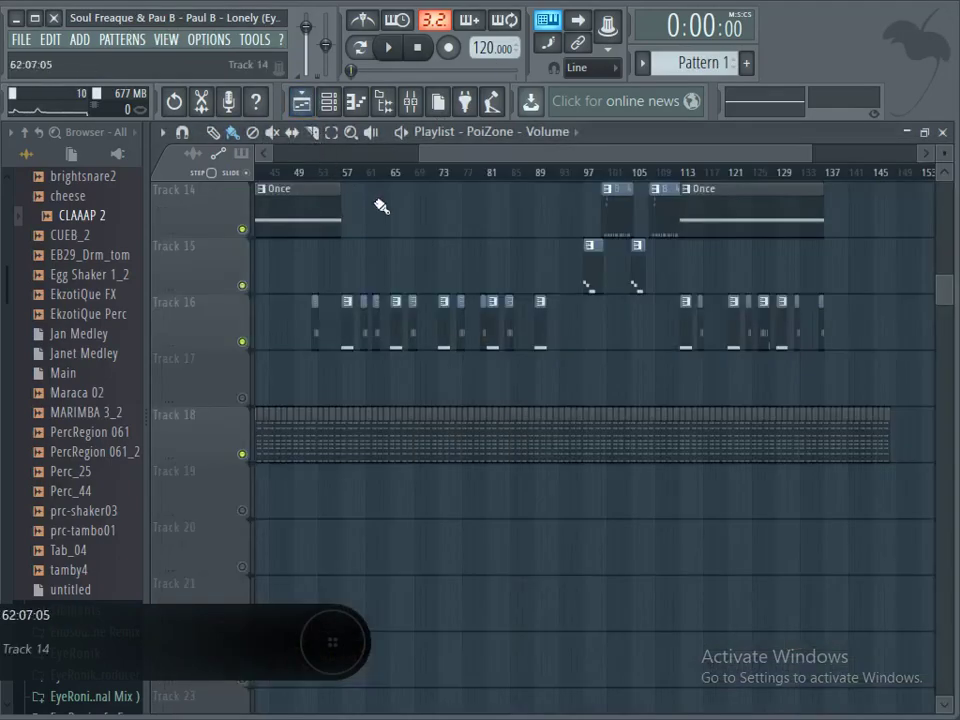
{"action": "scroll", "coordinate": [746, 386], "scroll_direction": "up", "scroll_amount": 10}
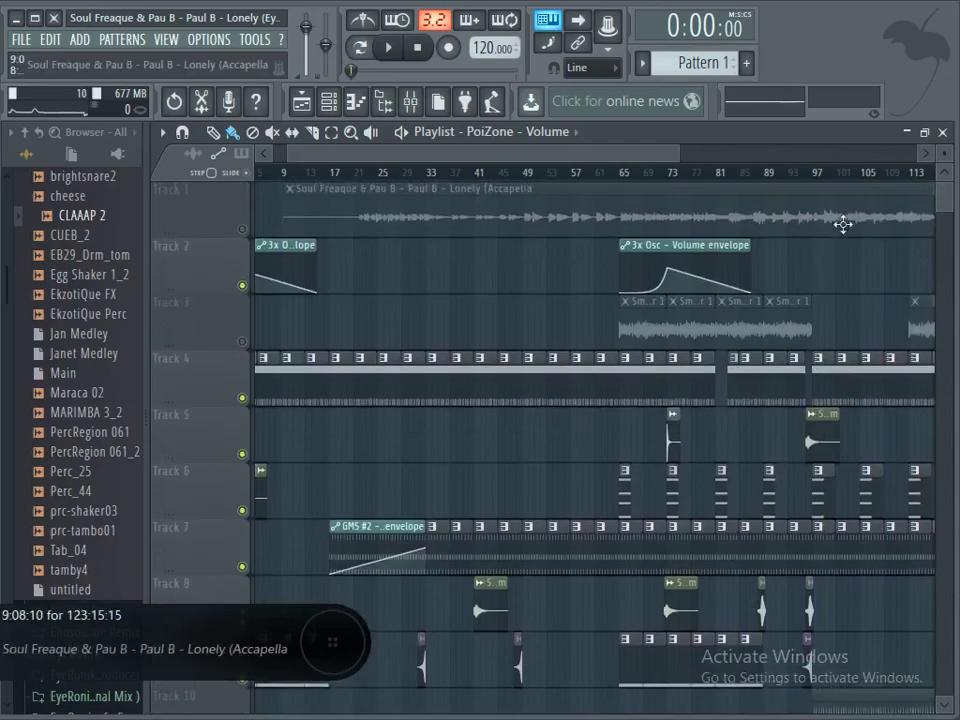
{"action": "left_click_drag", "start_coordinate": [944, 195], "coordinate": [946, 268]}
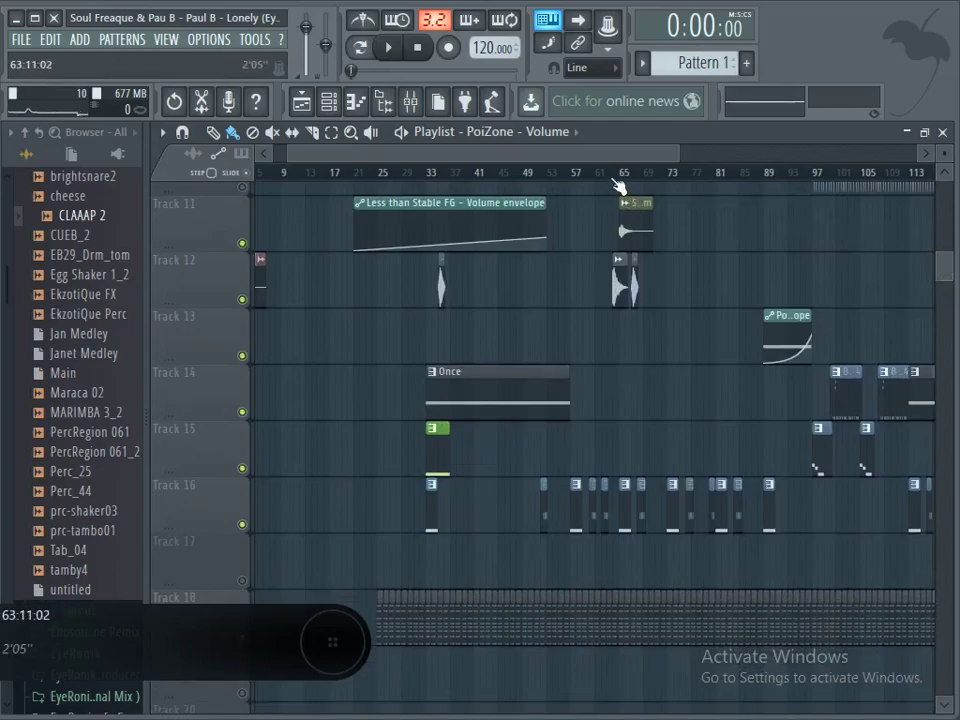
Step: Play the Tech Dub song briefly from about bar 65 and stop it
{"action": "left_click", "coordinate": [627, 175]}
{"action": "left_click", "coordinate": [389, 47]}
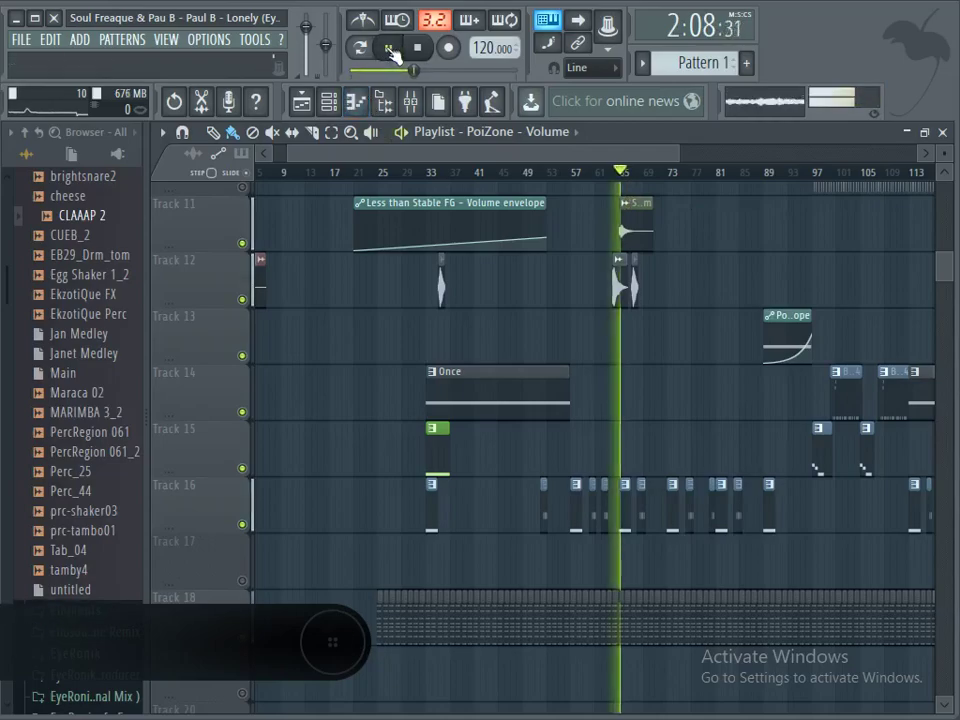
{"action": "left_click", "coordinate": [418, 47]}
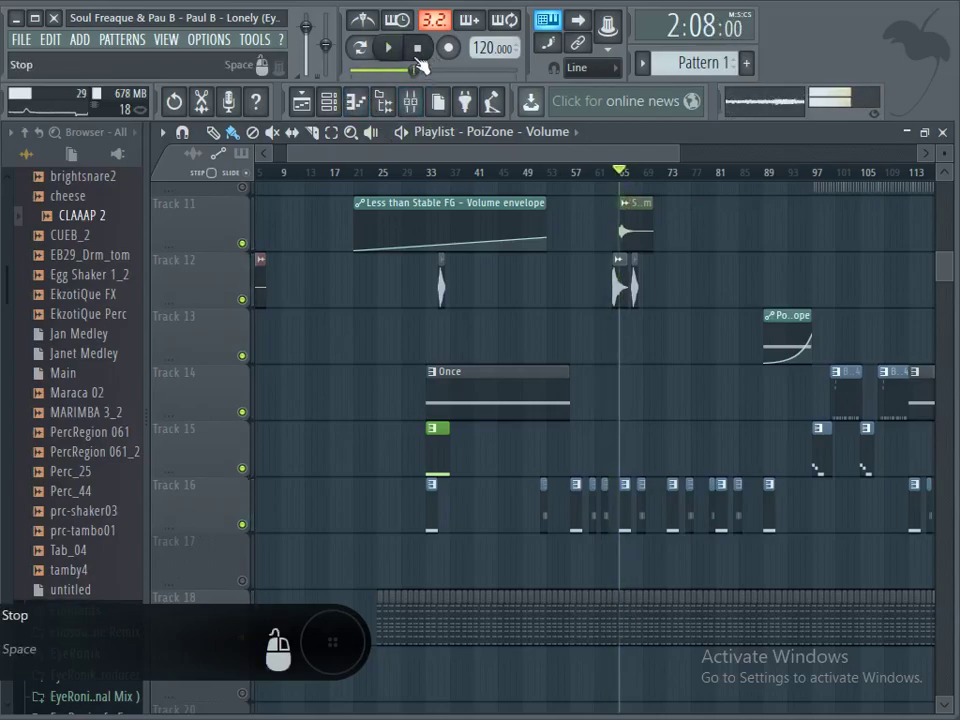
{"action": "left_click", "coordinate": [418, 47]}
Step: Minimize the project, load Lonely (EyeRonik Dub Mix).flp from the Projects folder into FL Studio, and bring its Playlist to the front
{"action": "left_click", "coordinate": [16, 18]}
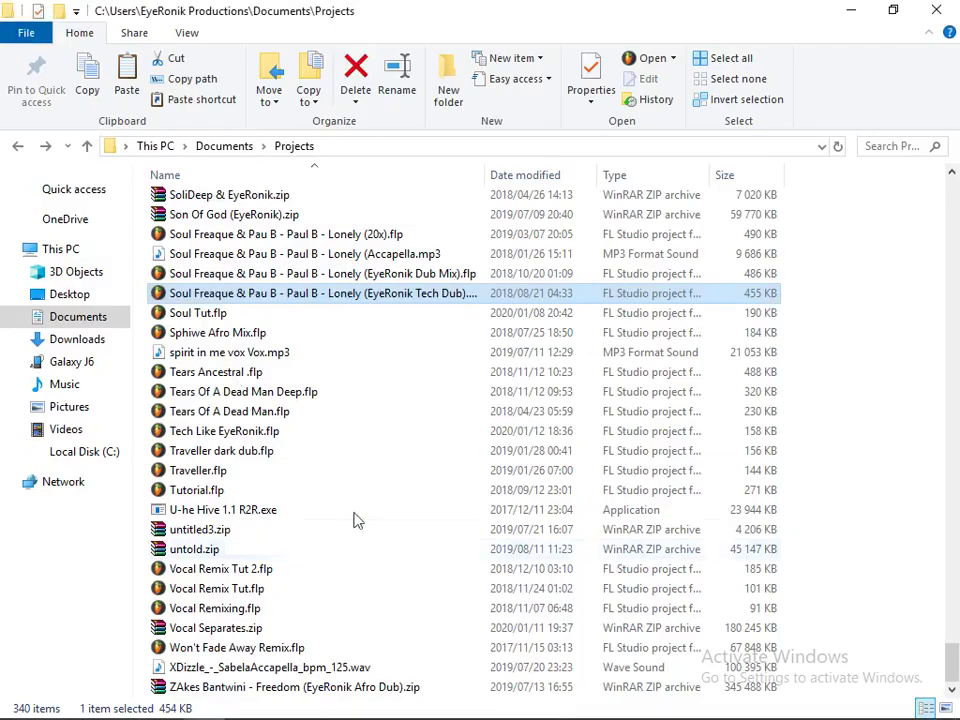
{"action": "left_click", "coordinate": [213, 275]}
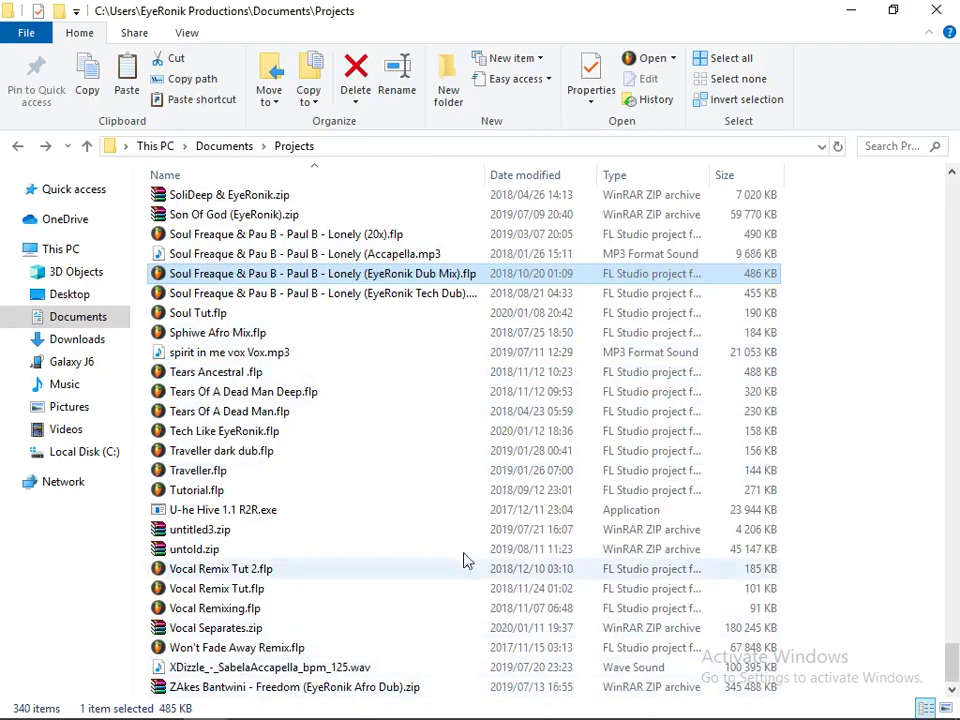
{"action": "left_click_drag", "start_coordinate": [214, 279], "coordinate": [140, 70]}
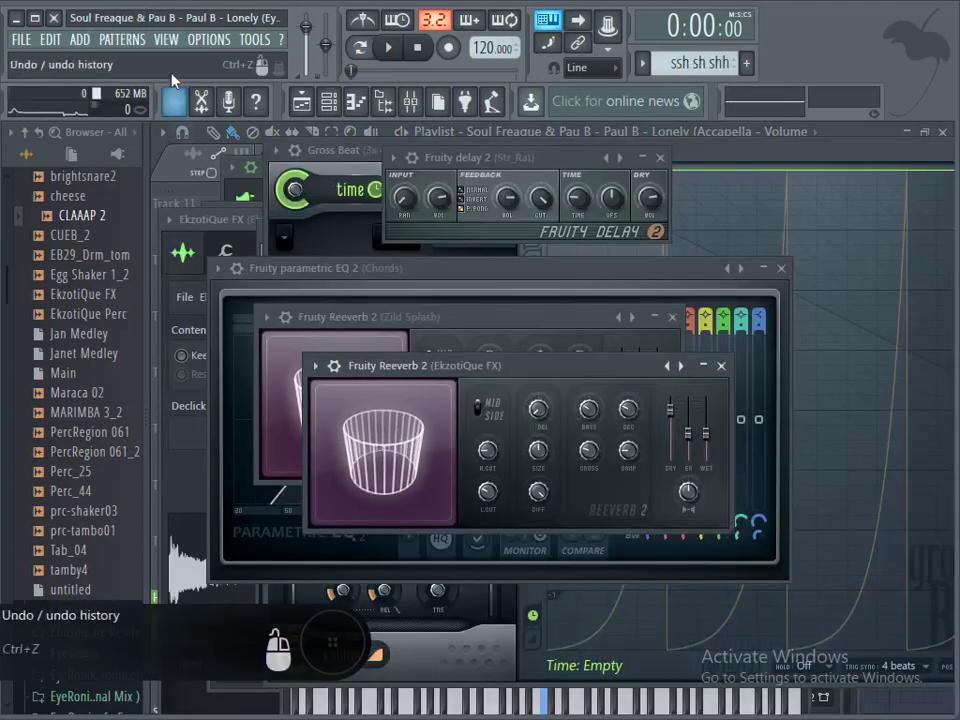
{"action": "left_click", "coordinate": [300, 101]}
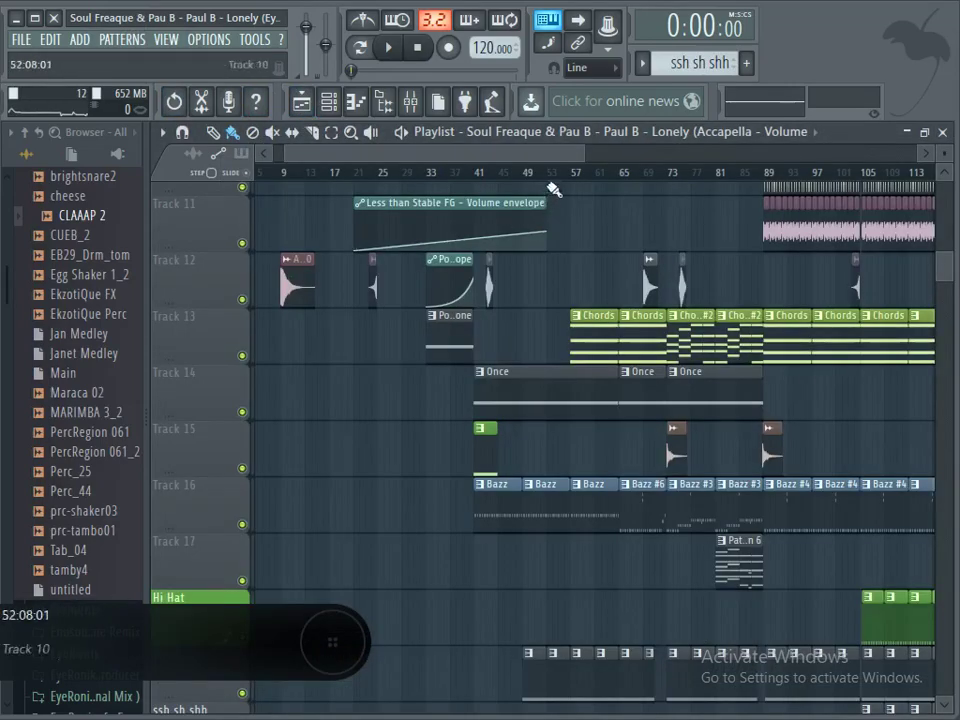
Step: Look over the Dub Mix tracks down to Track 22, then play the song briefly from about bar 71 and stop it
{"action": "scroll", "coordinate": [768, 270], "scroll_direction": "down", "scroll_amount": 4}
{"action": "scroll", "coordinate": [768, 275], "scroll_direction": "down", "scroll_amount": 5}
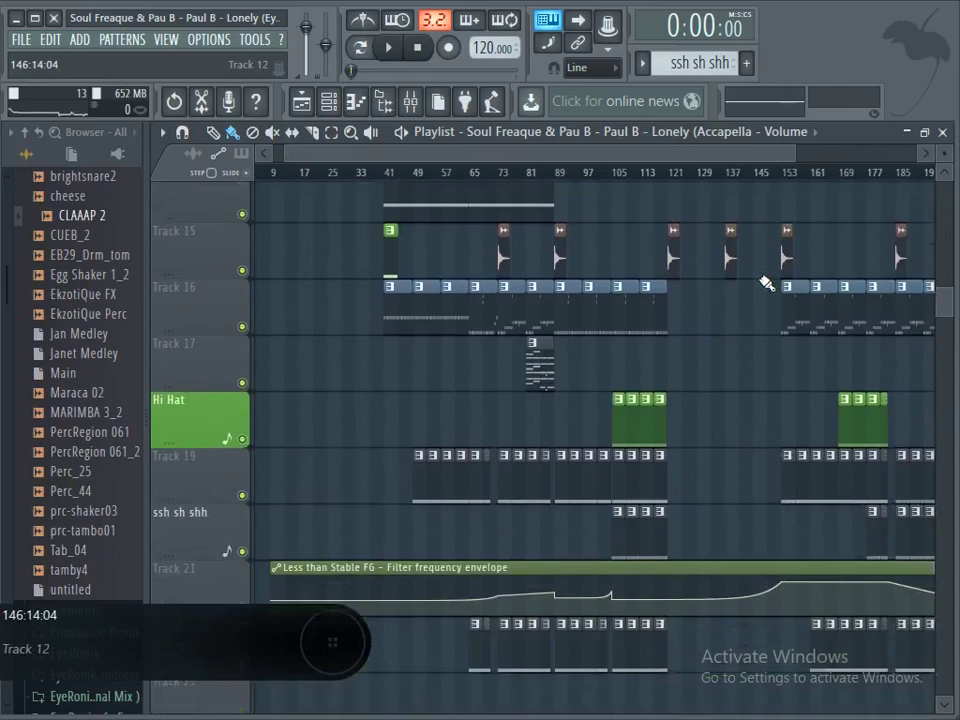
{"action": "scroll", "coordinate": [767, 279], "scroll_direction": "up", "scroll_amount": 5}
{"action": "scroll", "coordinate": [766, 283], "scroll_direction": "up", "scroll_amount": 7}
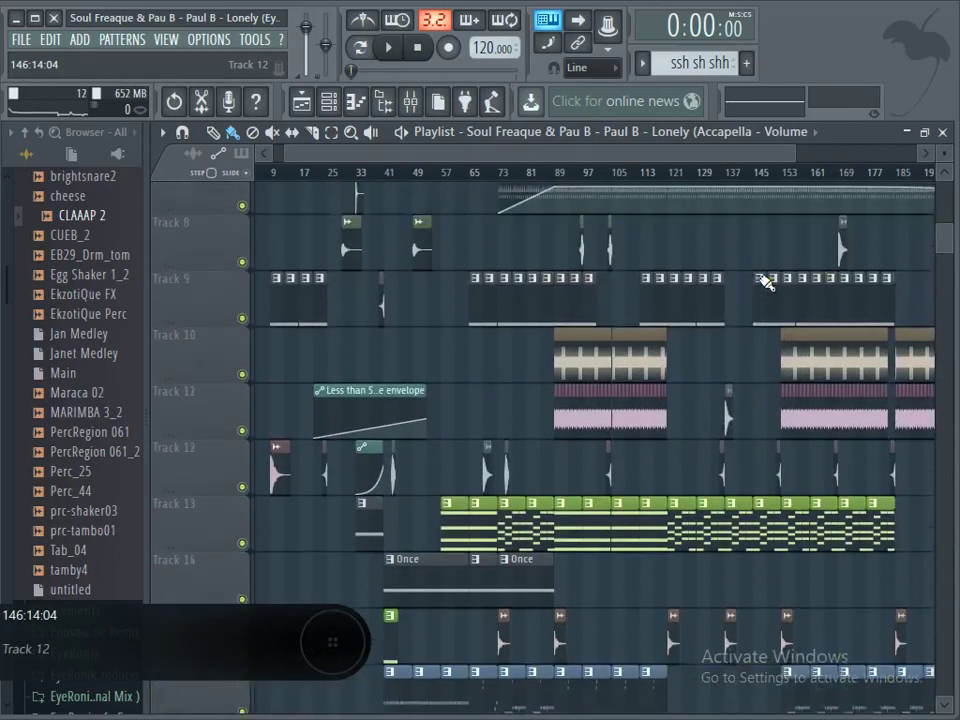
{"action": "scroll", "coordinate": [766, 283], "scroll_direction": "up", "scroll_amount": 3}
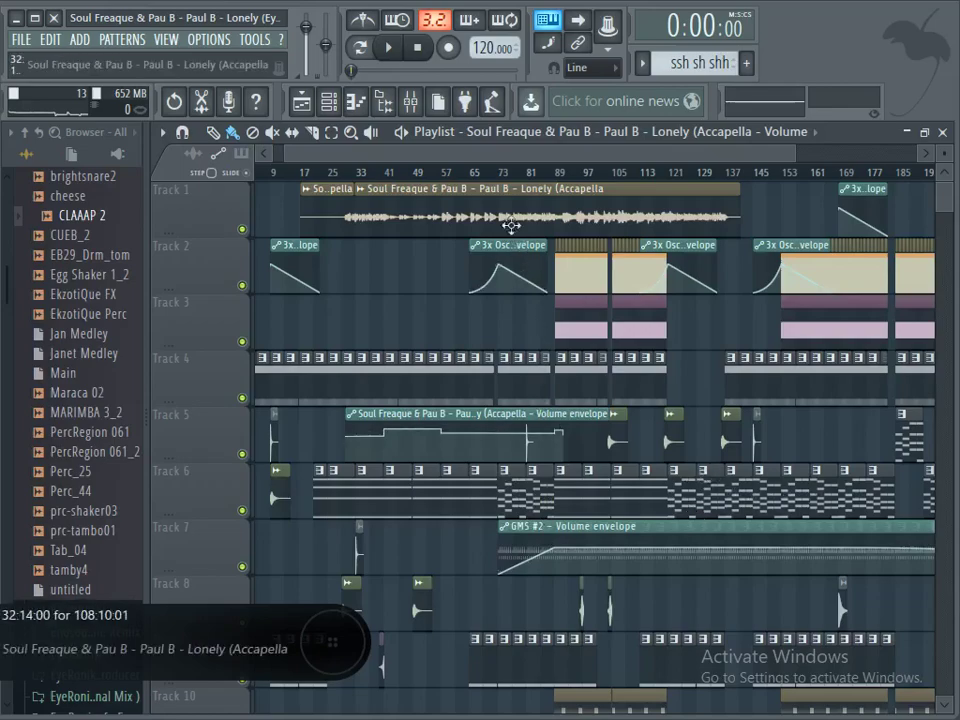
{"action": "left_click", "coordinate": [491, 172]}
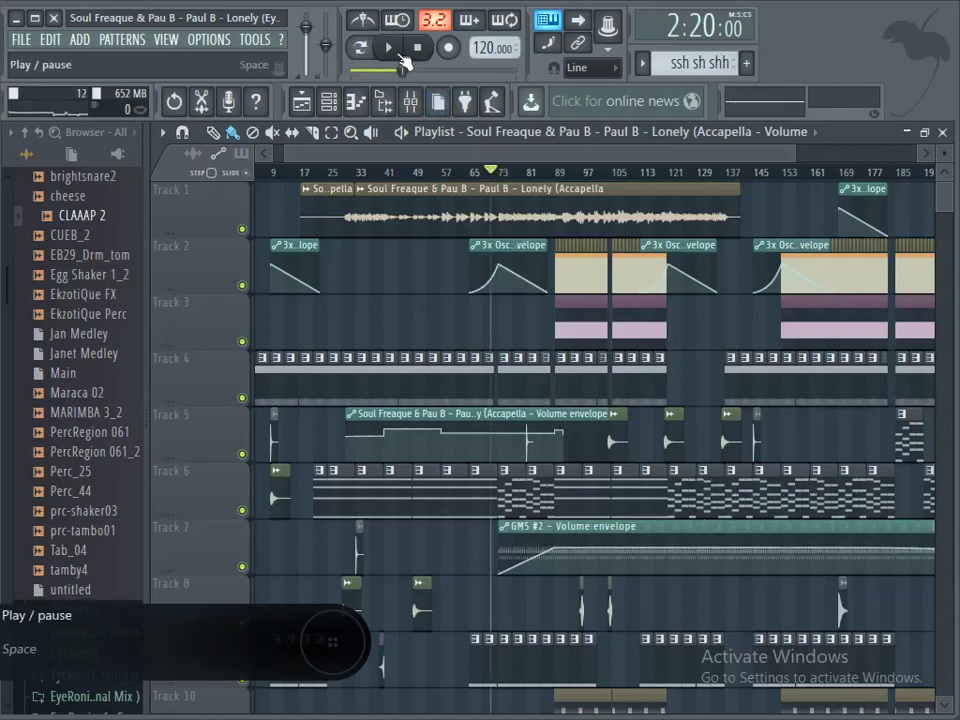
{"action": "left_click", "coordinate": [388, 47]}
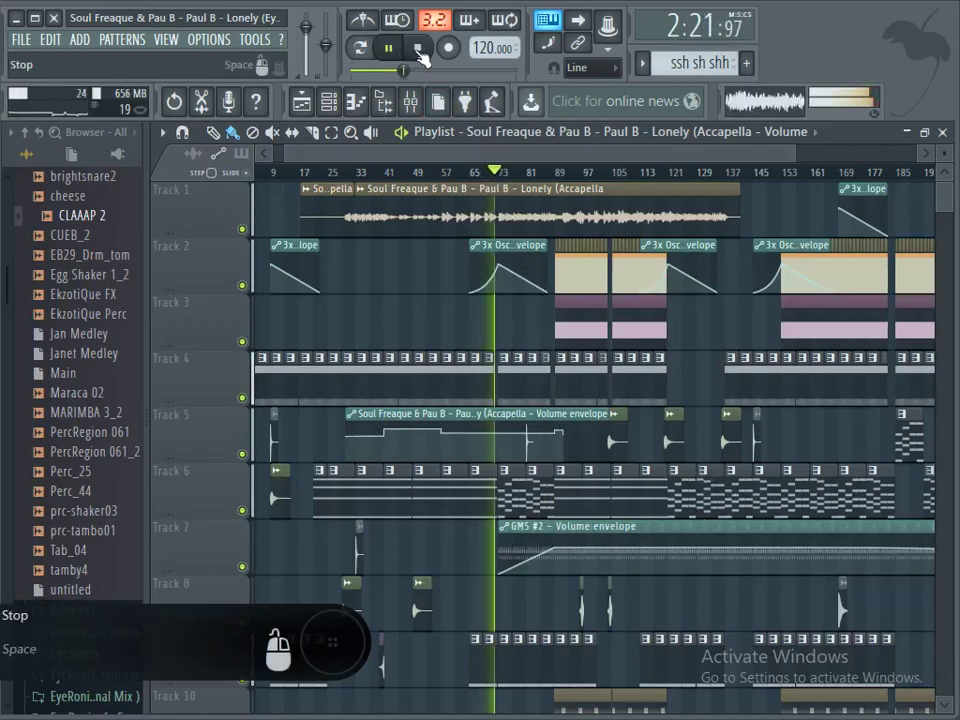
{"action": "left_click", "coordinate": [419, 50]}
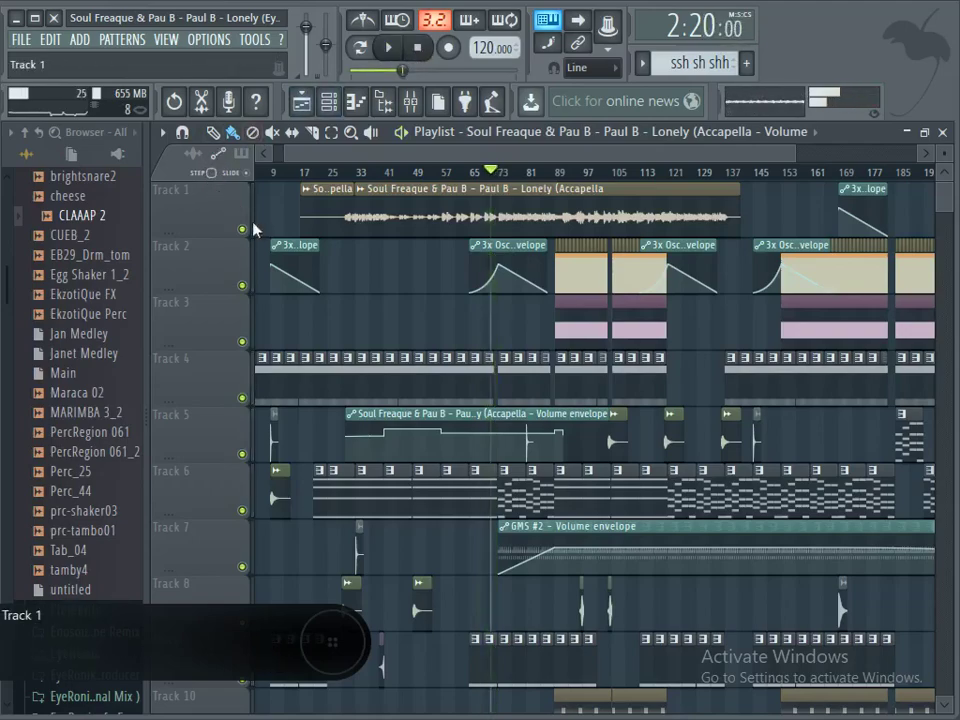
{"action": "left_click", "coordinate": [419, 50]}
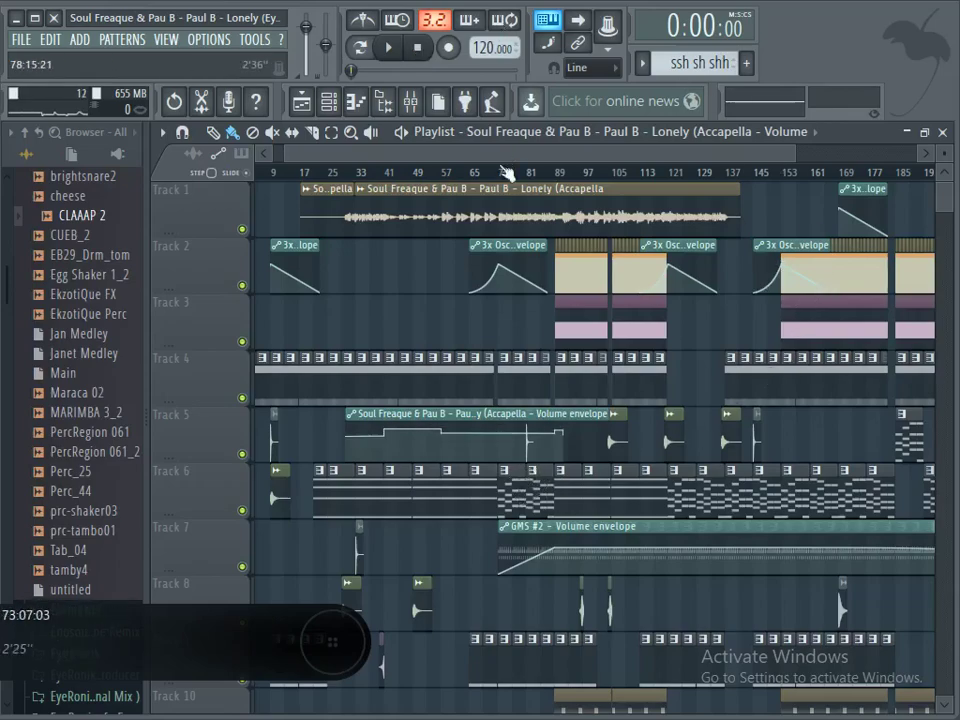
Step: Switch the Playlist to the Select tool and move the playhead to bar 121
{"action": "left_click_drag", "start_coordinate": [497, 172], "coordinate": [549, 172]}
{"action": "left_click_drag", "start_coordinate": [681, 189], "coordinate": [763, 187]}
{"action": "left_click", "coordinate": [331, 131]}
{"action": "left_click", "coordinate": [673, 180]}
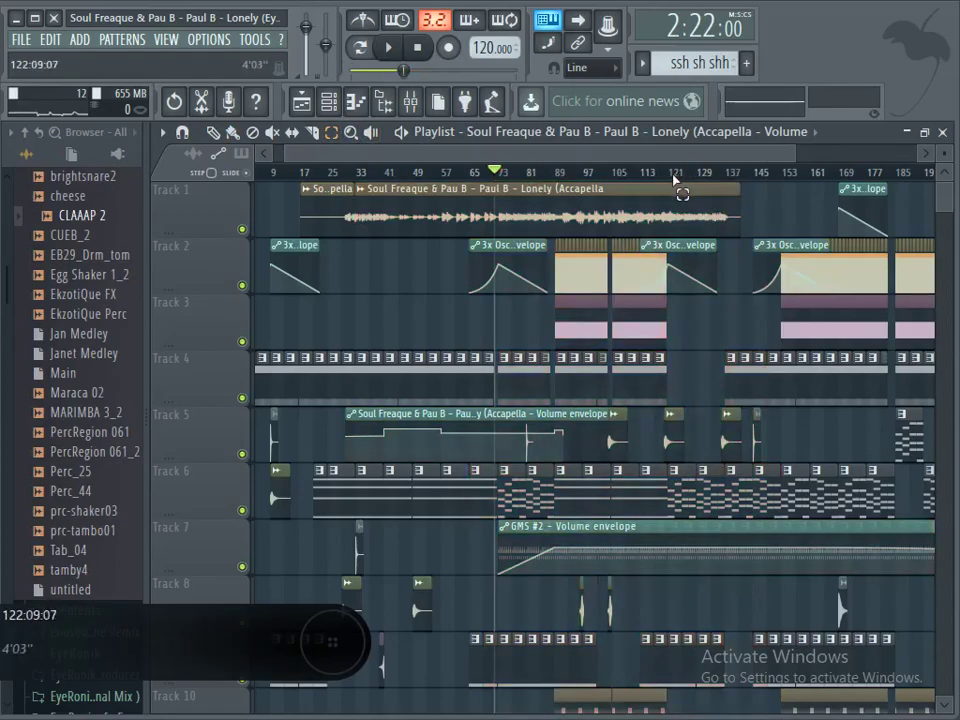
{"action": "left_click", "coordinate": [668, 181]}
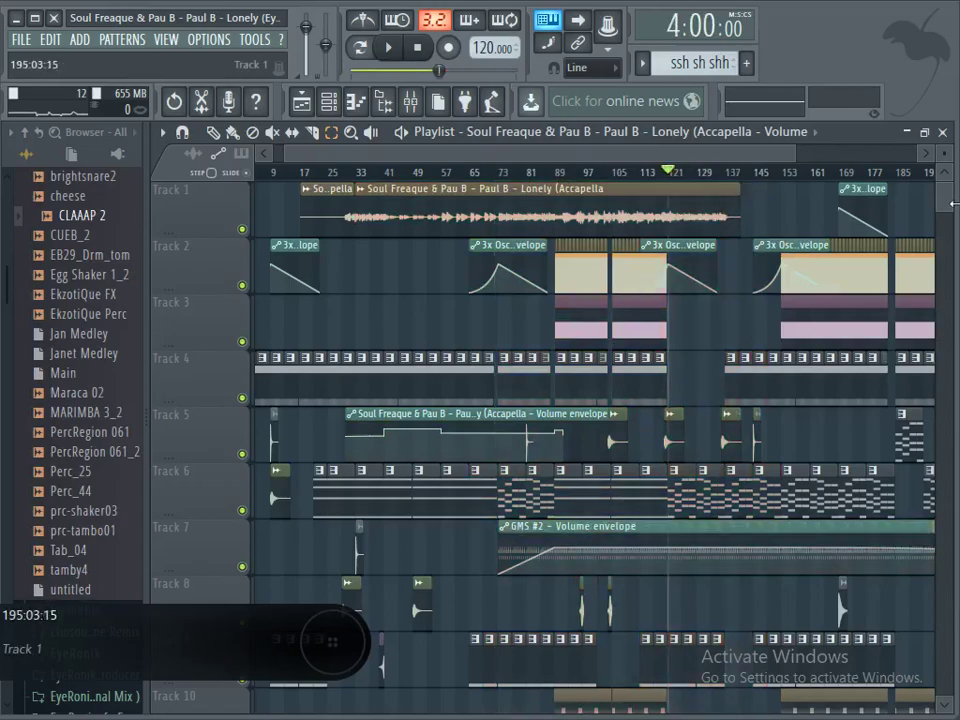
Step: Select the Track 13 clips from bar 121 to 153, then the Track 16 clips around bars 65 to 80, and clear the selection
{"action": "left_click_drag", "start_coordinate": [944, 206], "coordinate": [950, 284]}
{"action": "left_click_drag", "start_coordinate": [501, 250], "coordinate": [541, 332]}
{"action": "left_click_drag", "start_coordinate": [686, 354], "coordinate": [755, 388]}
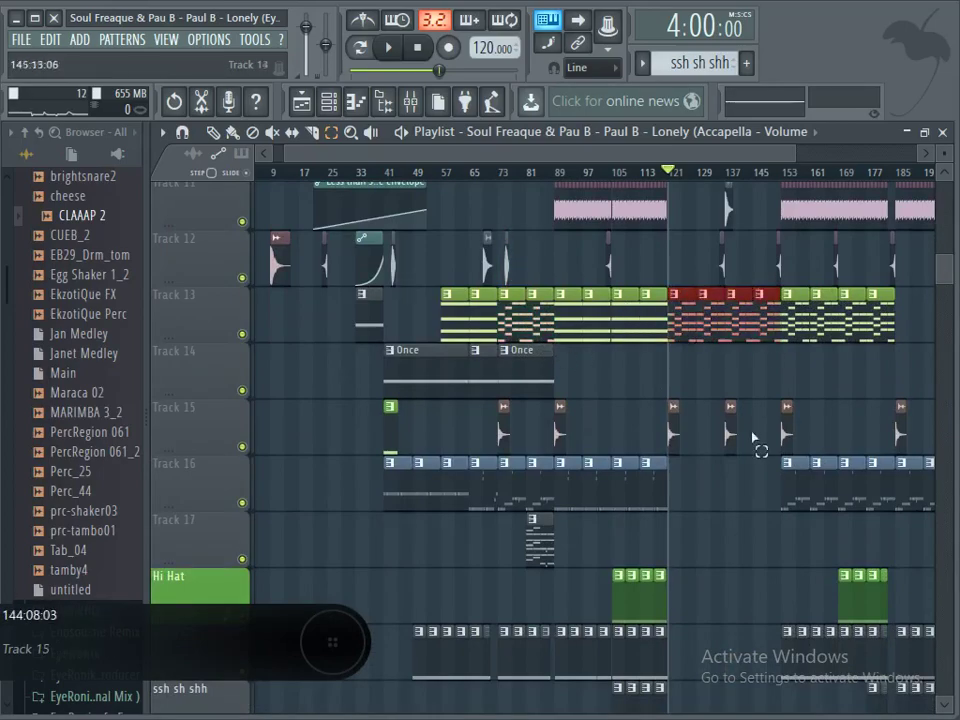
{"action": "left_click_drag", "start_coordinate": [493, 514], "coordinate": [531, 521]}
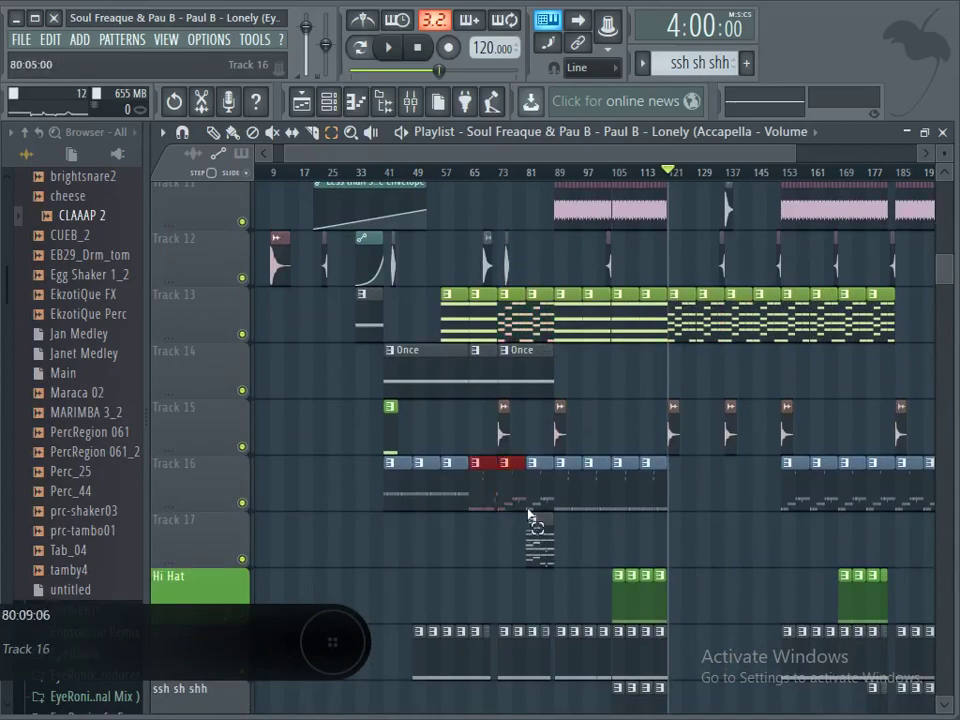
{"action": "left_click", "coordinate": [707, 503]}
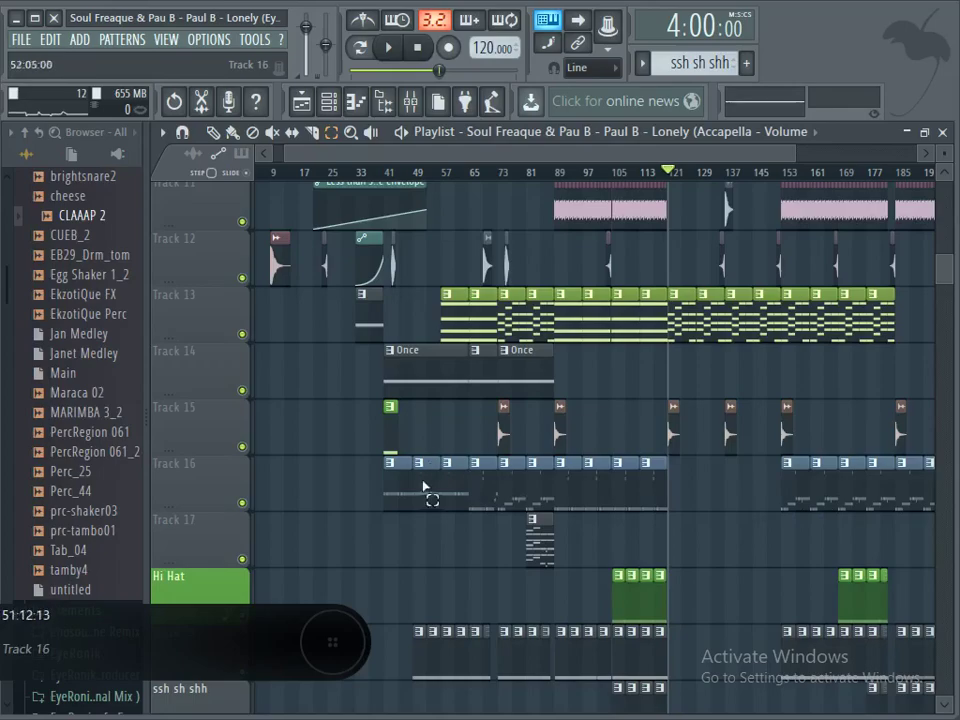
Step: Select the Track 13 clips from bar 121 to 153 with the Track 12 clip near bar 137, and return to the Paint tool
{"action": "left_click_drag", "start_coordinate": [382, 562], "coordinate": [545, 318]}
{"action": "left_click_drag", "start_coordinate": [688, 240], "coordinate": [778, 320]}
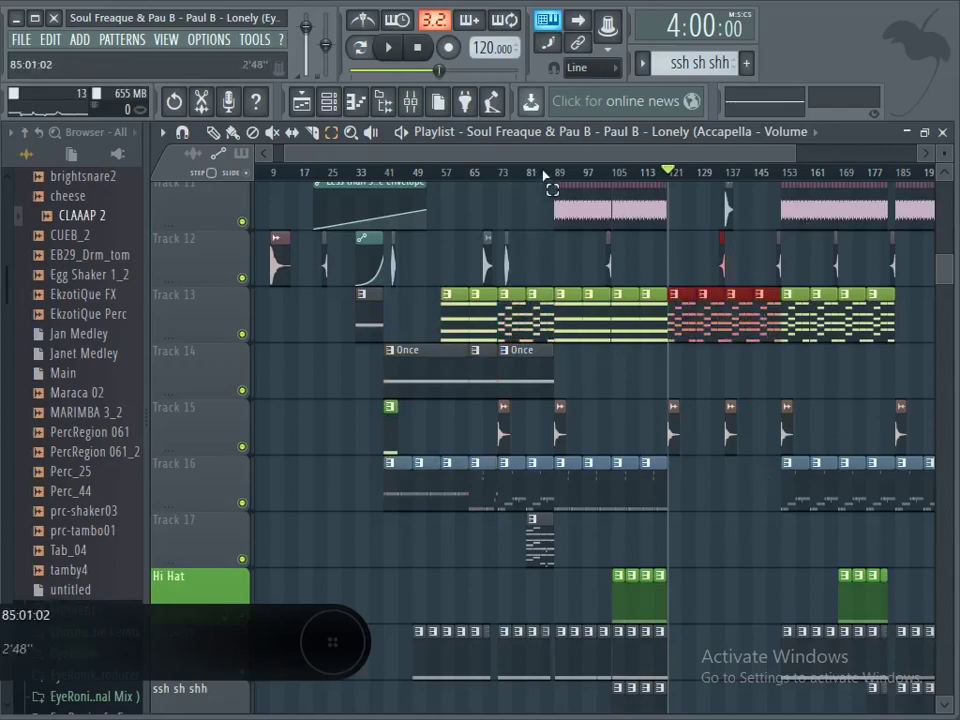
{"action": "left_click", "coordinate": [417, 47]}
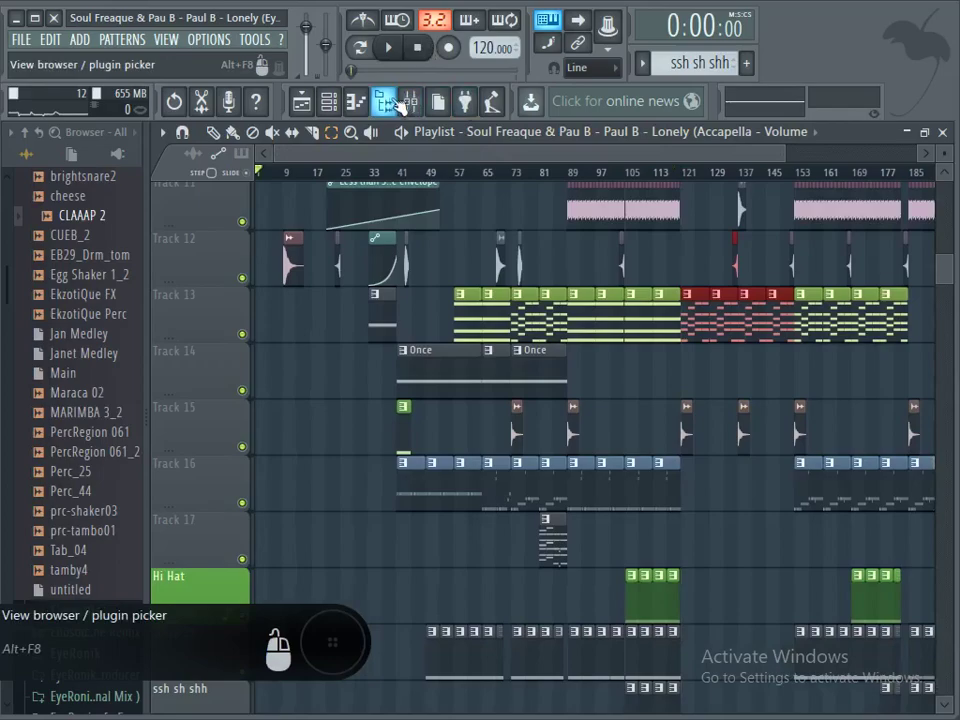
{"action": "left_click", "coordinate": [239, 134]}
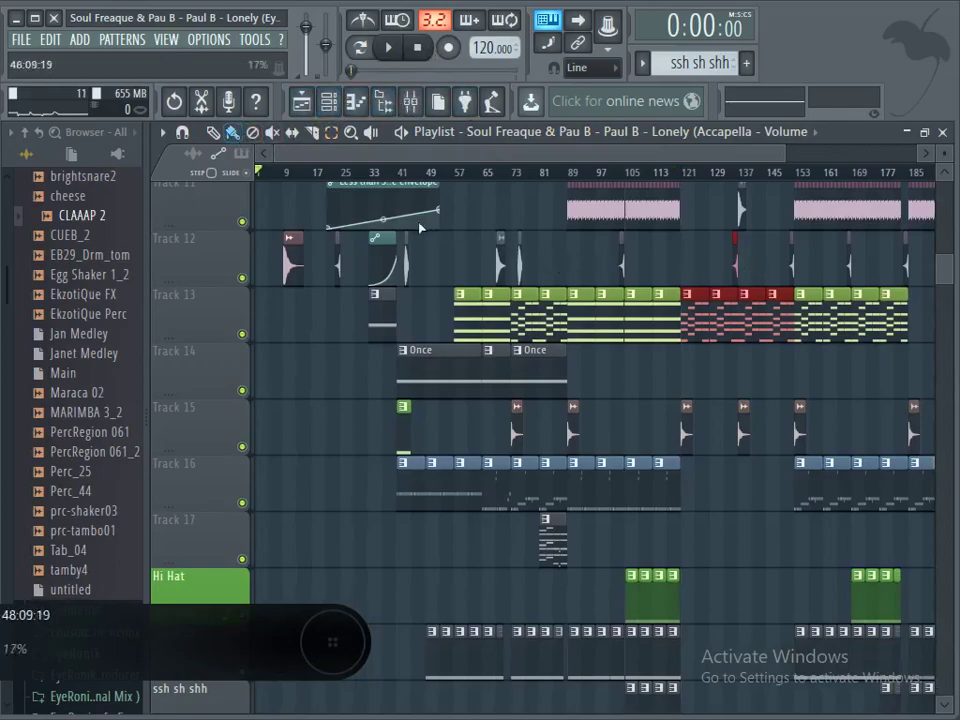
Step: Play the Dub Mix briefly from bar 73, then stop and return the playhead to the song start
{"action": "scroll", "coordinate": [400, 172], "scroll_direction": "up", "scroll_amount": 10}
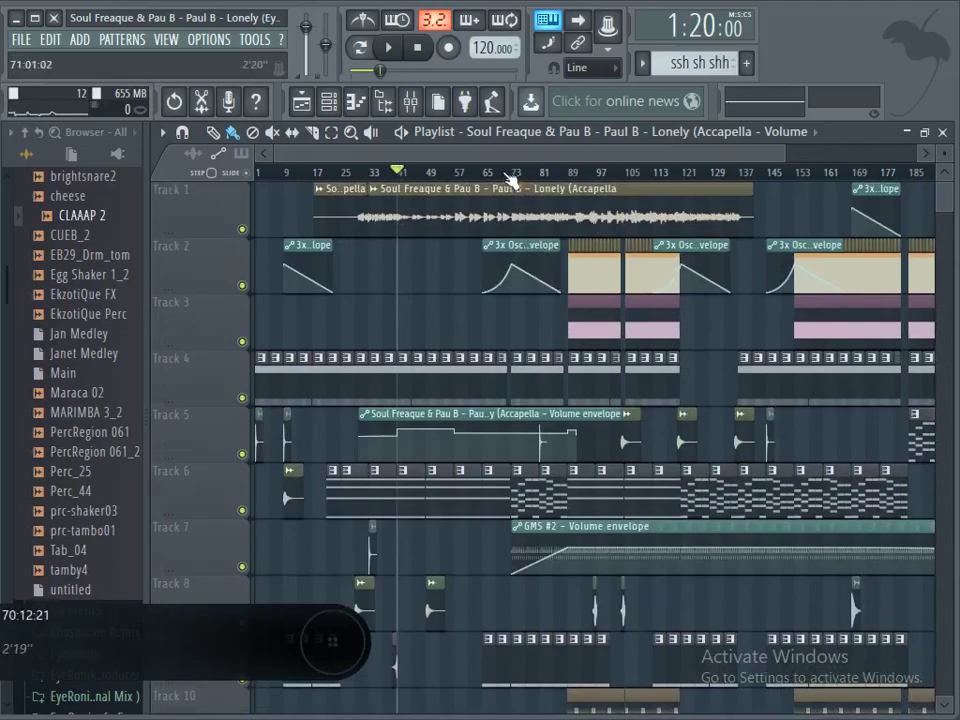
{"action": "left_click", "coordinate": [506, 173]}
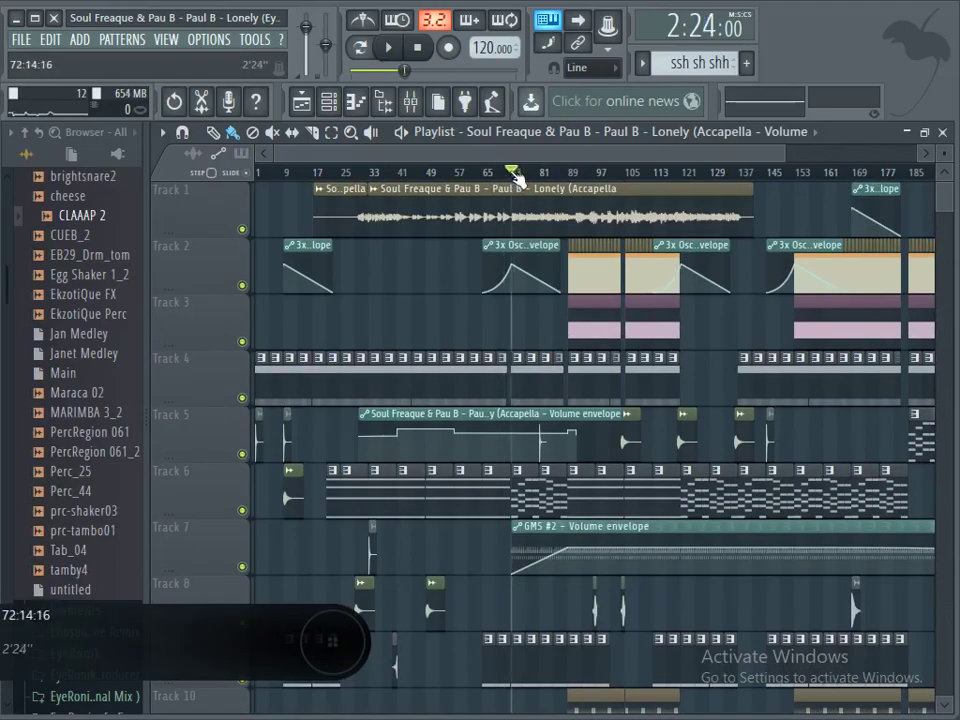
{"action": "left_click", "coordinate": [389, 47]}
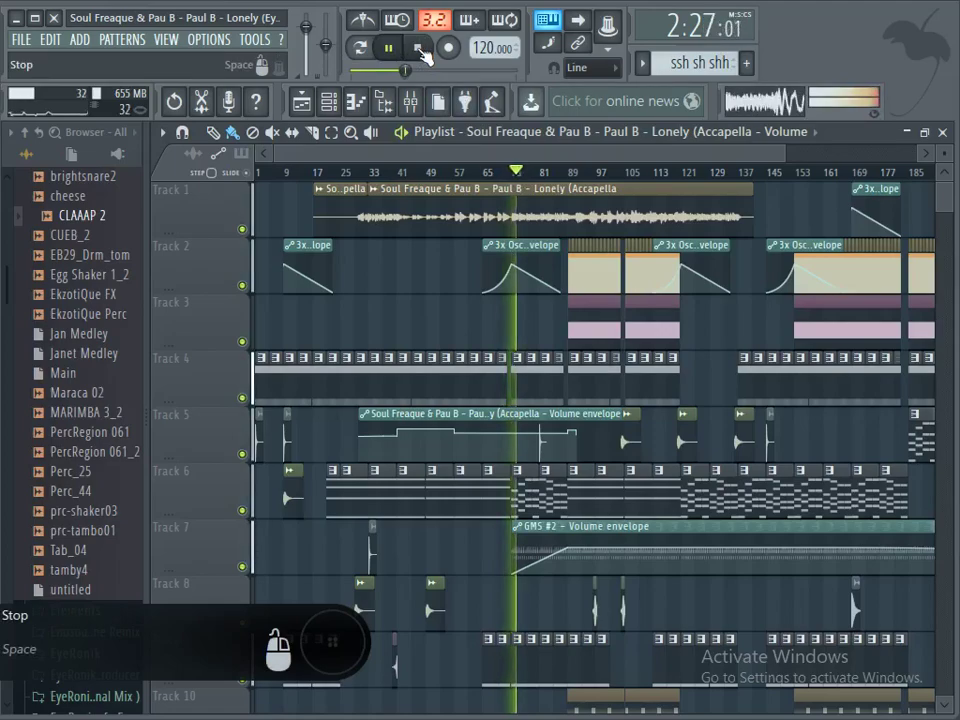
{"action": "left_click", "coordinate": [424, 50]}
{"action": "left_click", "coordinate": [424, 50]}
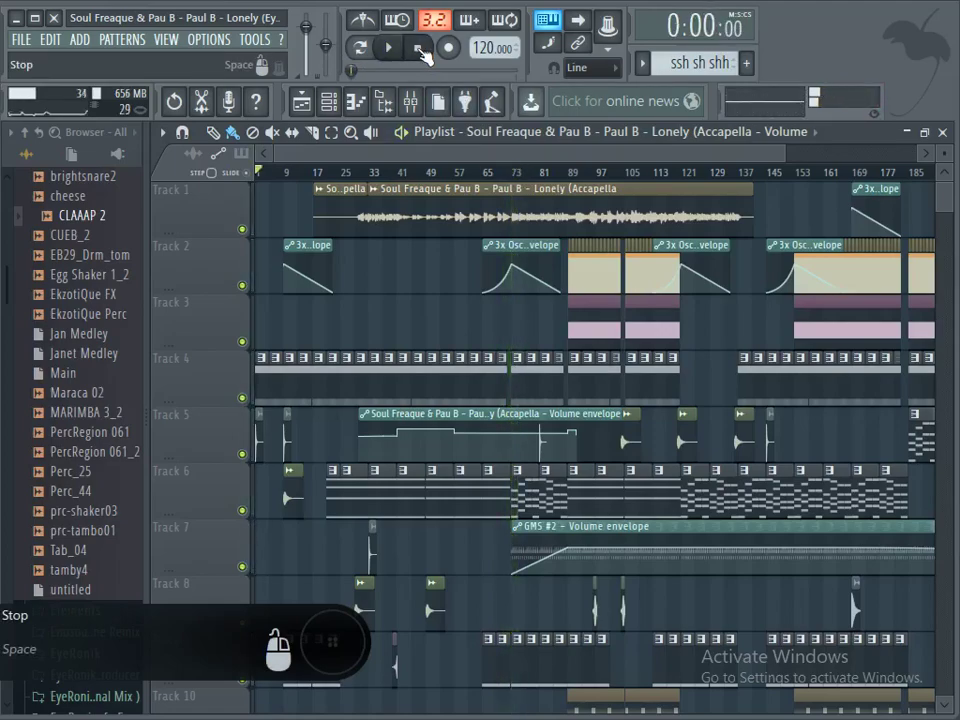
Step: Play the Dub Mix briefly from bar 121, then stop and return the playhead to the song start
{"action": "scroll", "coordinate": [491, 157], "scroll_direction": "right", "scroll_amount": 2}
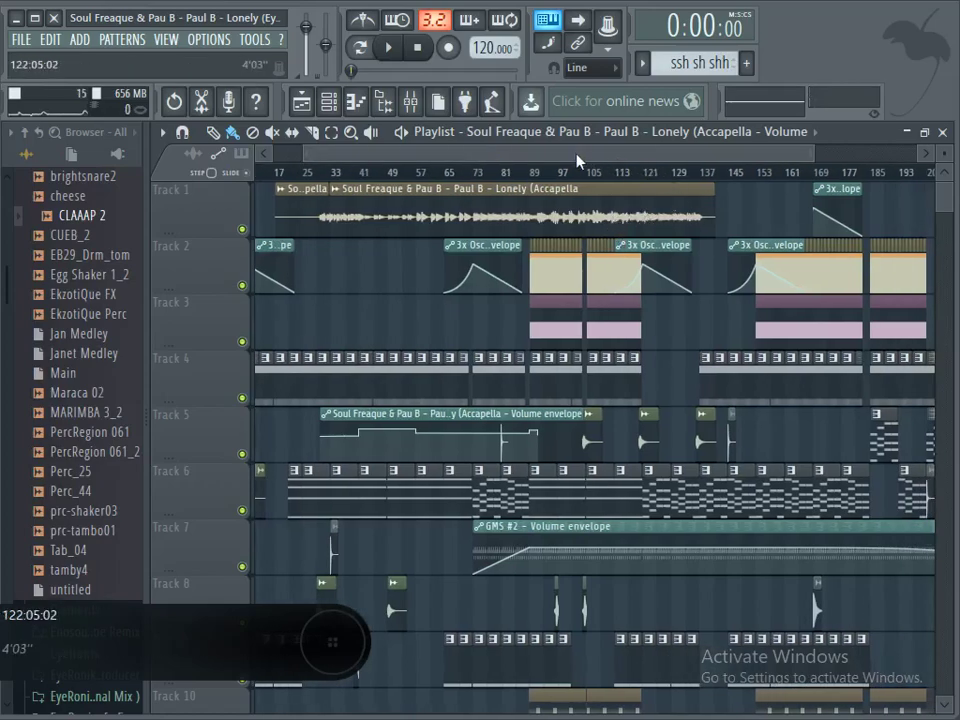
{"action": "scroll", "coordinate": [577, 157], "scroll_direction": "right", "scroll_amount": 2}
{"action": "scroll", "coordinate": [690, 454], "scroll_direction": "down", "scroll_amount": 1}
{"action": "scroll", "coordinate": [690, 454], "scroll_direction": "down", "scroll_amount": 4}
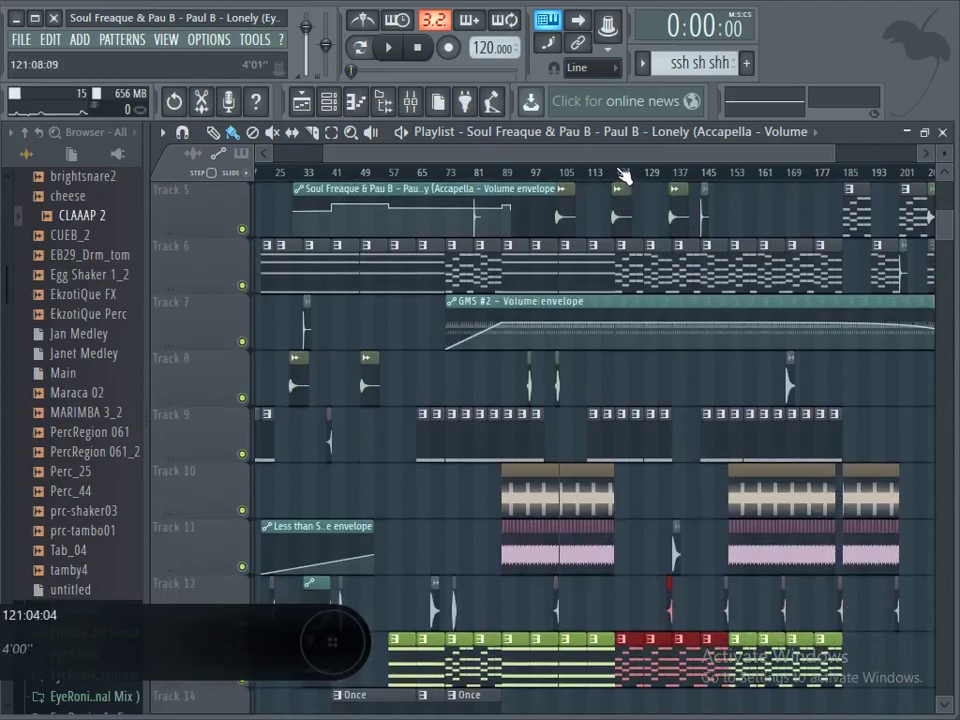
{"action": "left_click", "coordinate": [389, 47]}
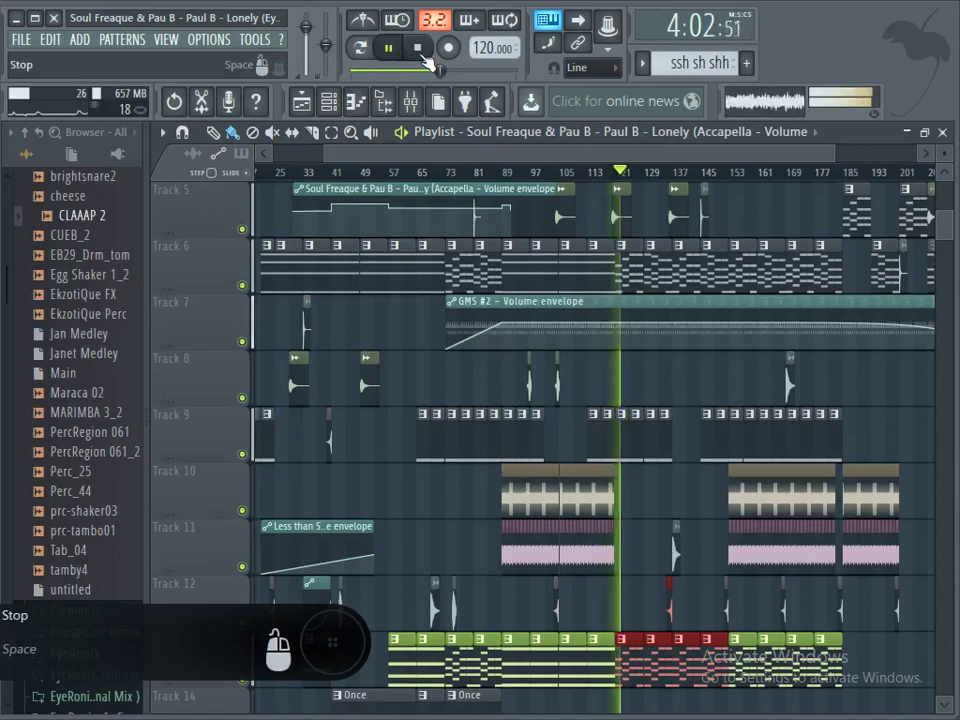
{"action": "left_click", "coordinate": [425, 58]}
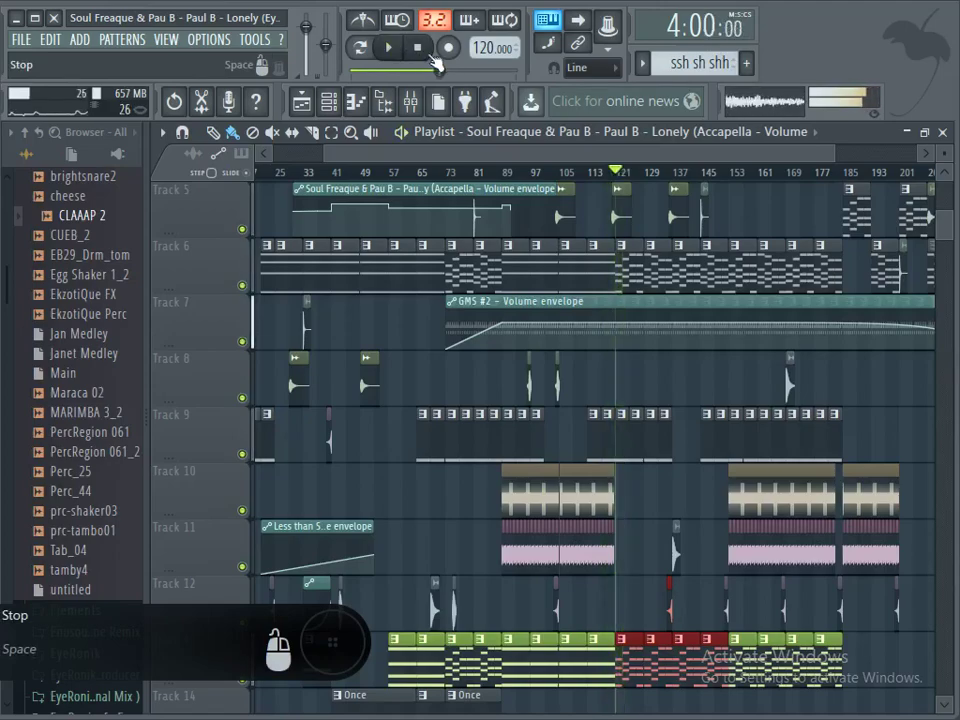
{"action": "left_click", "coordinate": [426, 56]}
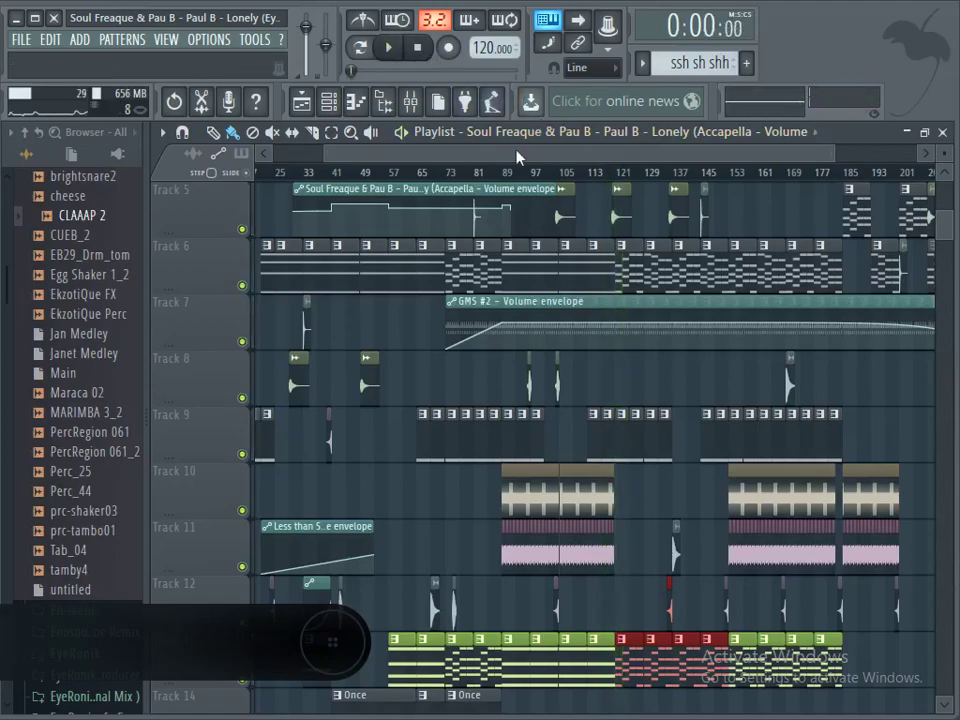
Step: Look over the rest of the Dub Mix arrangement to its end near bar 225 and return to the beginning
{"action": "scroll", "coordinate": [560, 168], "scroll_direction": "right", "scroll_amount": 3}
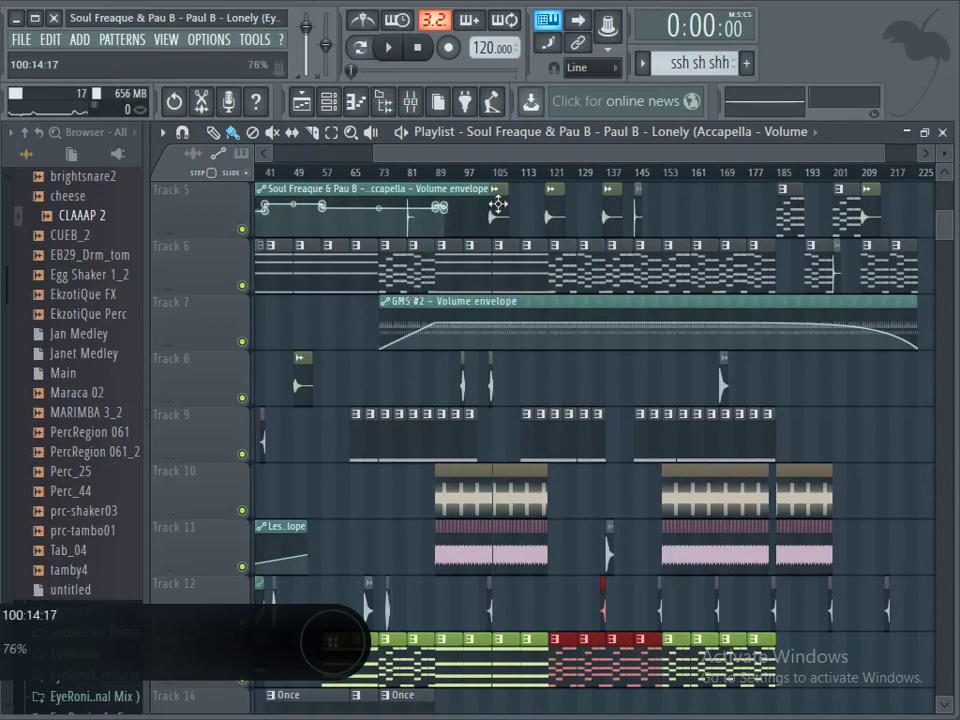
{"action": "scroll", "coordinate": [556, 232], "scroll_direction": "right", "scroll_amount": 3}
{"action": "scroll", "coordinate": [600, 250], "scroll_direction": "up", "scroll_amount": 4}
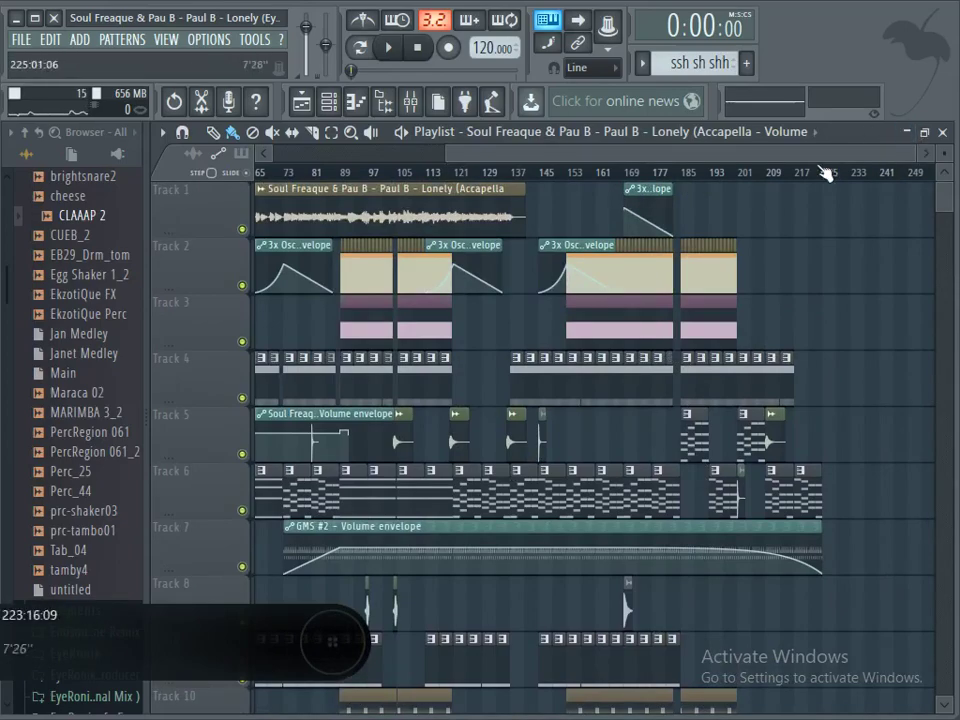
{"action": "scroll", "coordinate": [700, 170], "scroll_direction": "left", "scroll_amount": 8}
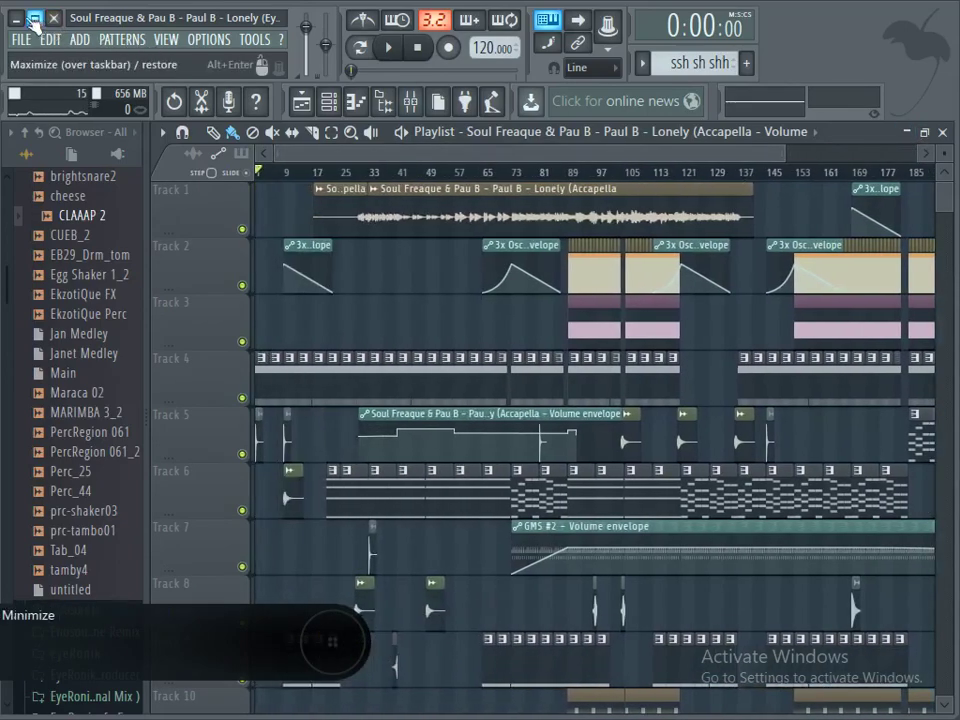
Step: Minimize the Dub Mix project, switch to the EyeRonik.flp window, and look over its arrangement up to about bar 209
{"action": "left_click", "coordinate": [15, 18]}
{"action": "mouse_move", "coordinate": [690, 708]}
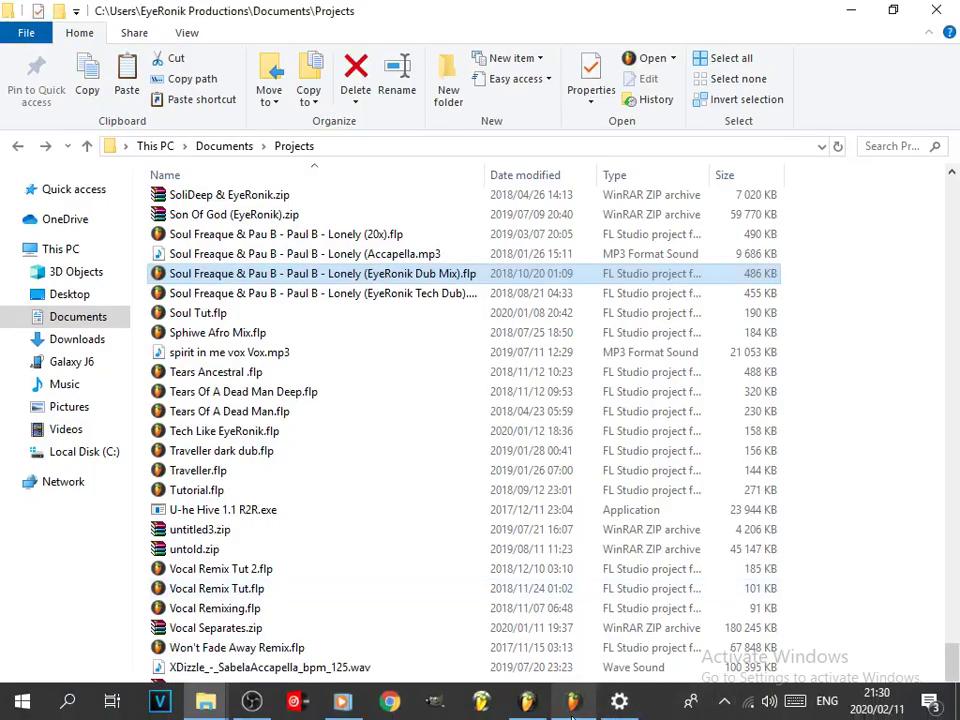
{"action": "mouse_move", "coordinate": [573, 712]}
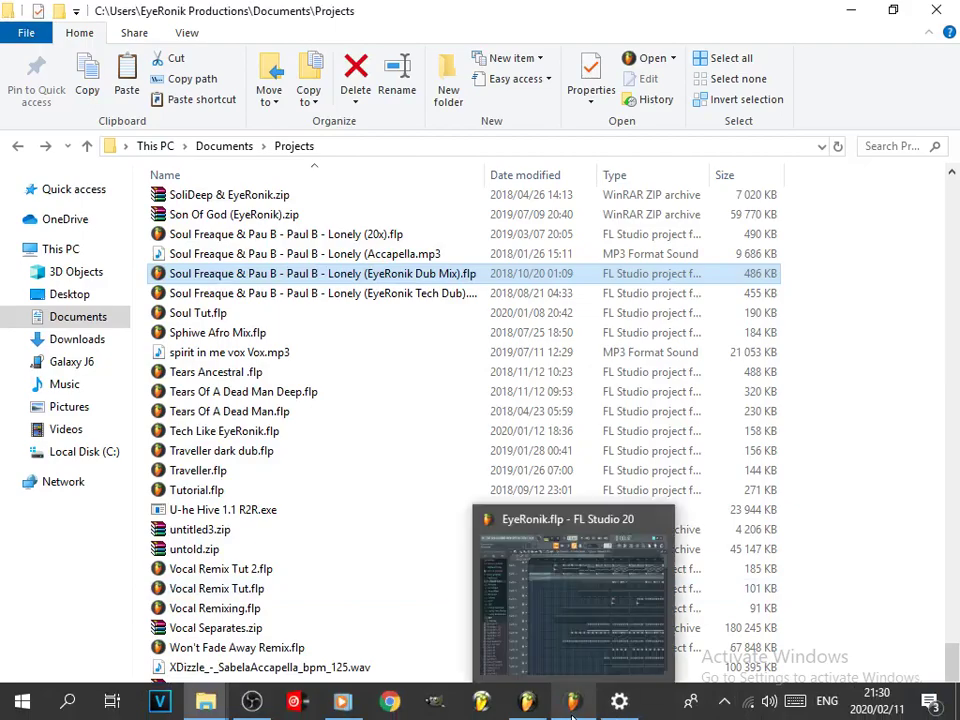
{"action": "left_click", "coordinate": [578, 636]}
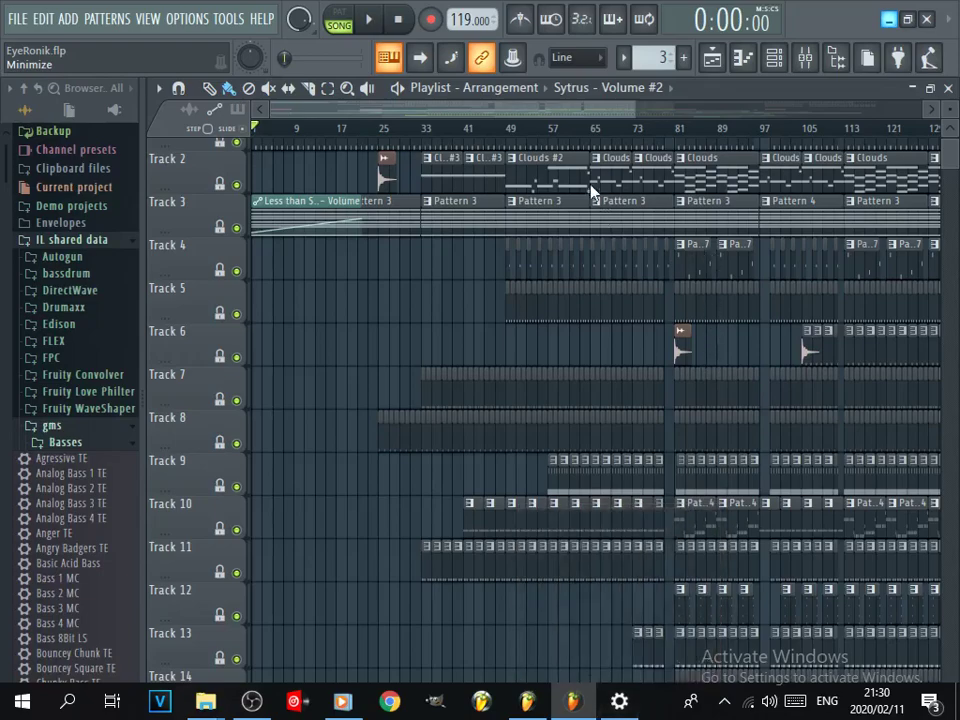
{"action": "left_click_drag", "start_coordinate": [576, 112], "coordinate": [730, 120]}
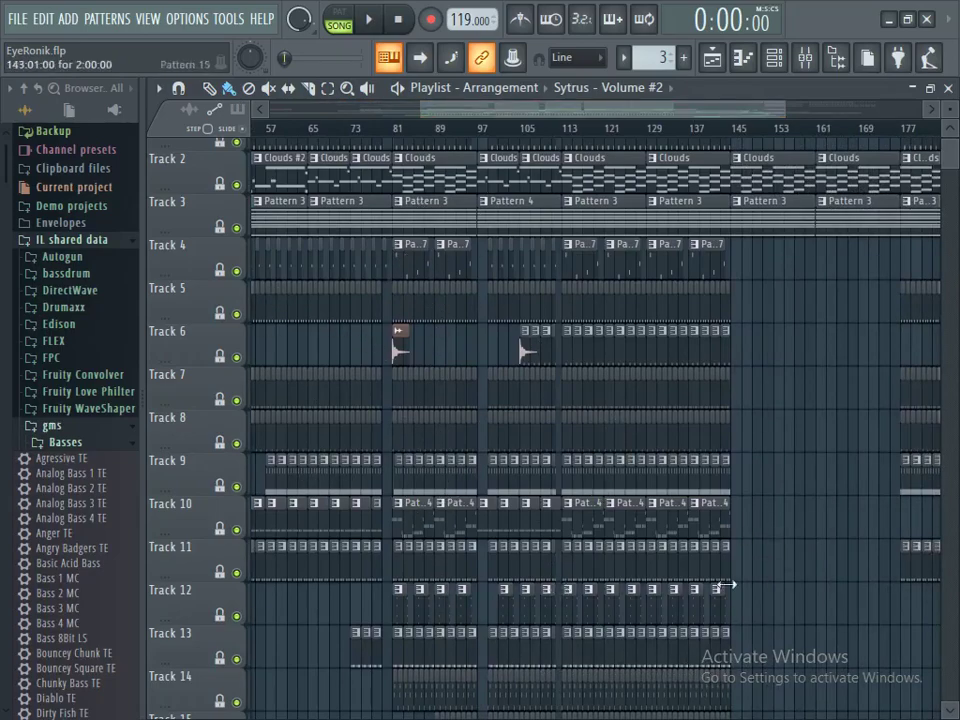
{"action": "scroll", "coordinate": [653, 121], "scroll_direction": "right", "scroll_amount": 4}
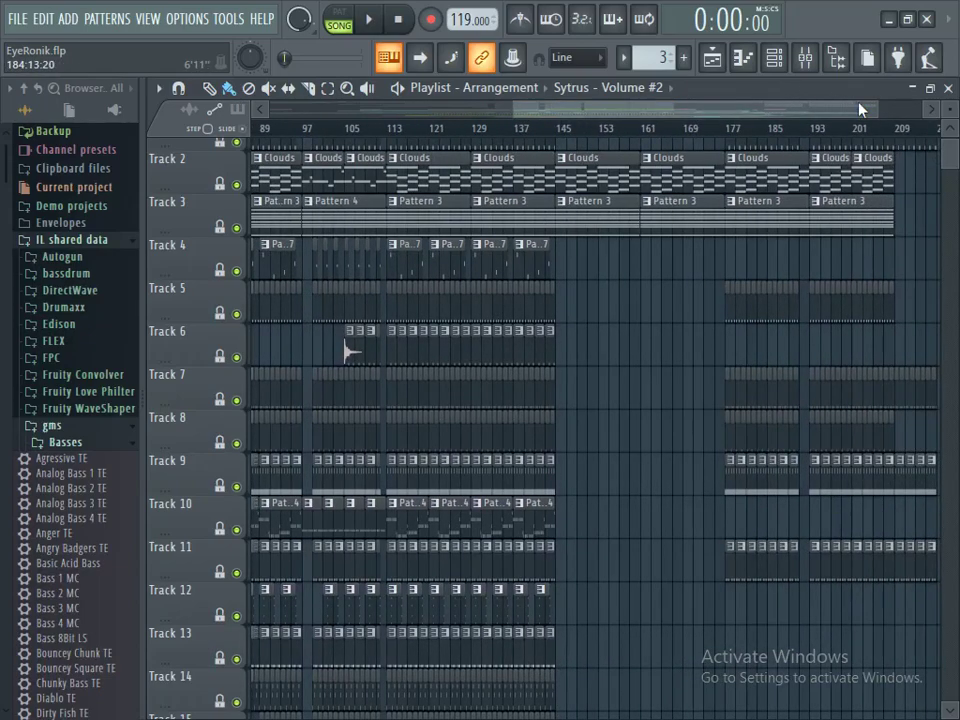
{"action": "scroll", "coordinate": [784, 127], "scroll_direction": "left", "scroll_amount": 11}
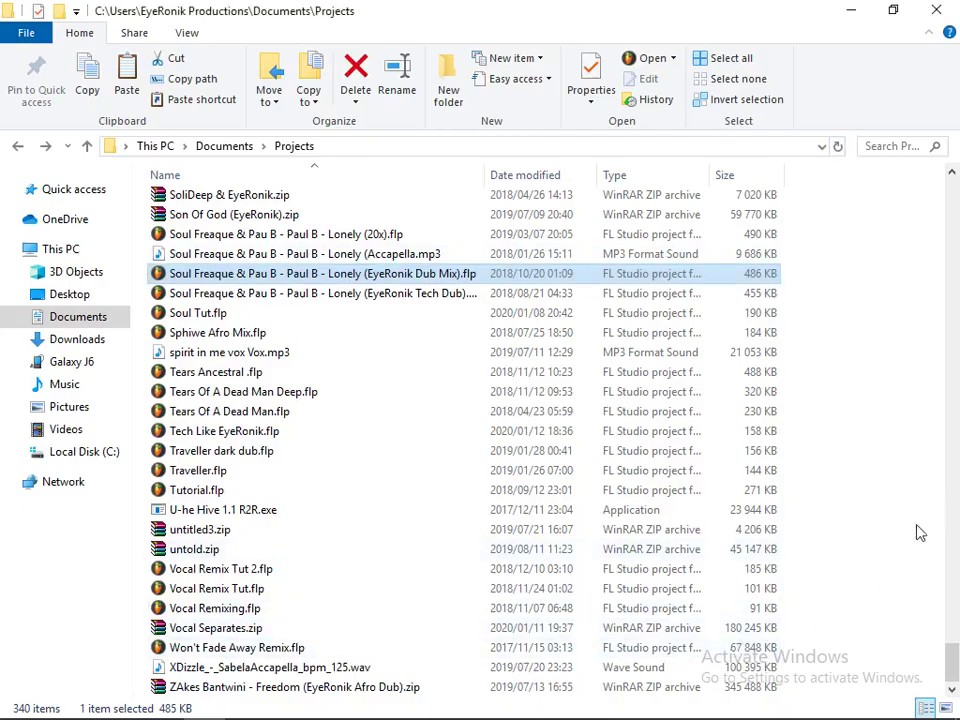
Step: Minimize EyeRonik.flp and switch back to the Lonely (EyeRonik Dub Mix) project window
{"action": "mouse_move", "coordinate": [555, 712]}
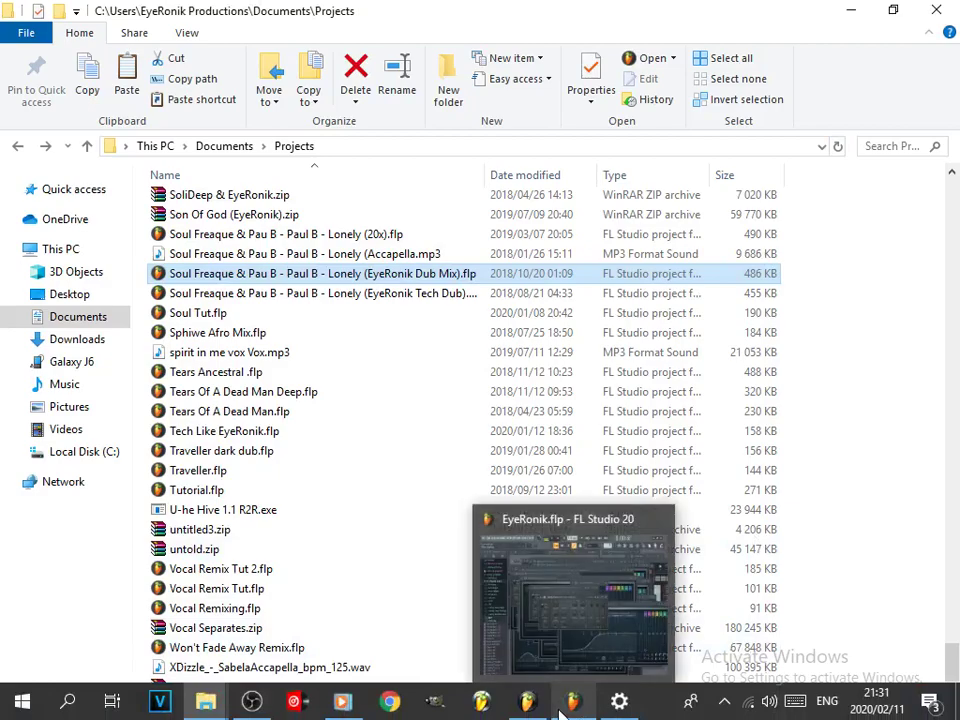
{"action": "mouse_move", "coordinate": [527, 705]}
{"action": "left_click", "coordinate": [517, 610]}
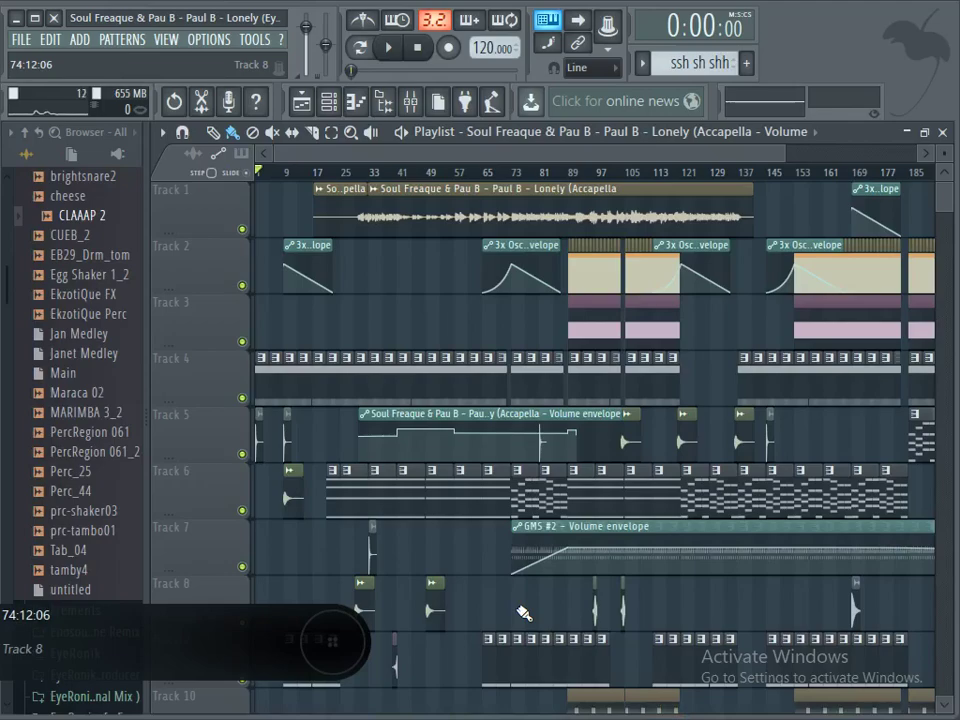
Step: Look over the Dub Mix's lower tracks and the arrangement beyond bar 73, return to the upper tracks, and place the playhead at bar 73
{"action": "left_click_drag", "start_coordinate": [948, 204], "coordinate": [952, 264]}
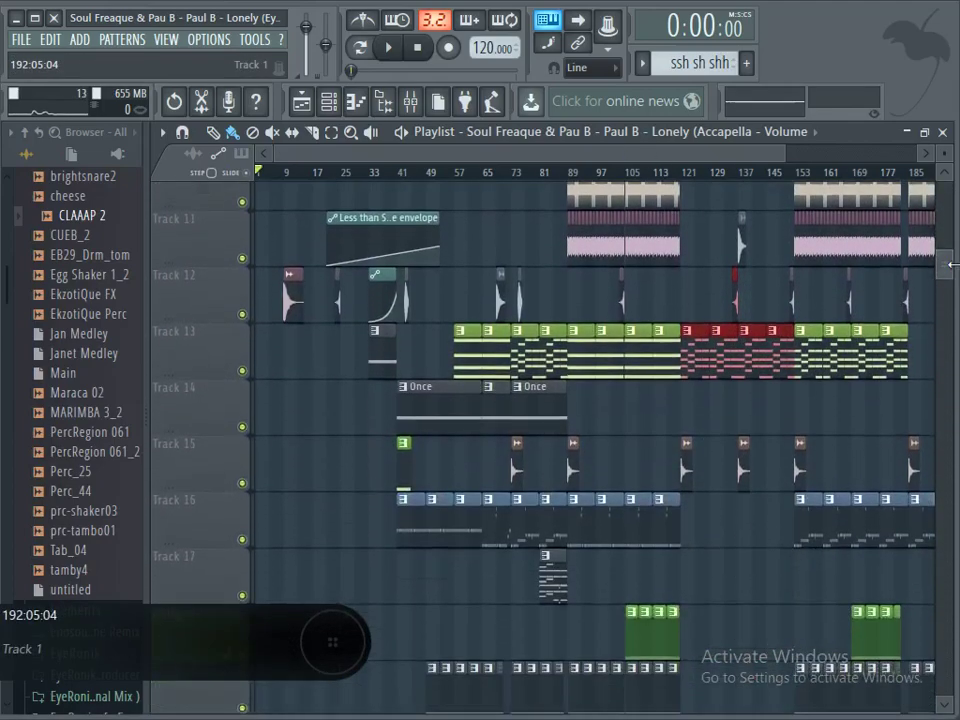
{"action": "left_click_drag", "start_coordinate": [541, 153], "coordinate": [697, 160]}
{"action": "scroll", "coordinate": [600, 290], "scroll_direction": "left", "scroll_amount": 5}
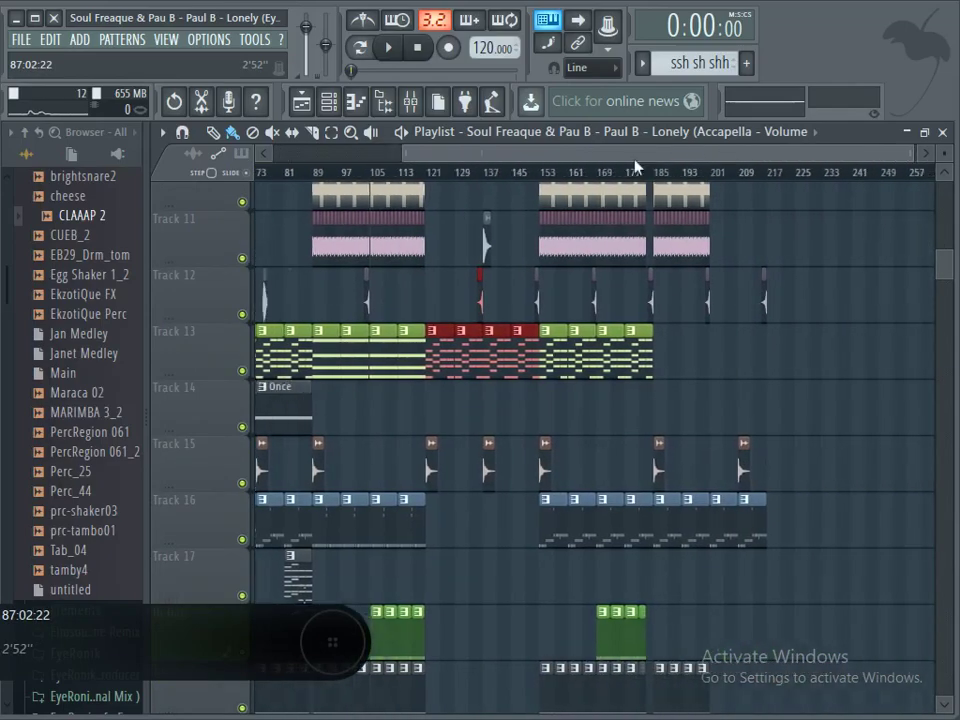
{"action": "scroll", "coordinate": [622, 376], "scroll_direction": "down", "scroll_amount": 3}
{"action": "scroll", "coordinate": [622, 376], "scroll_direction": "down", "scroll_amount": 7}
{"action": "scroll", "coordinate": [622, 376], "scroll_direction": "up", "scroll_amount": 10}
{"action": "scroll", "coordinate": [622, 376], "scroll_direction": "up", "scroll_amount": 9}
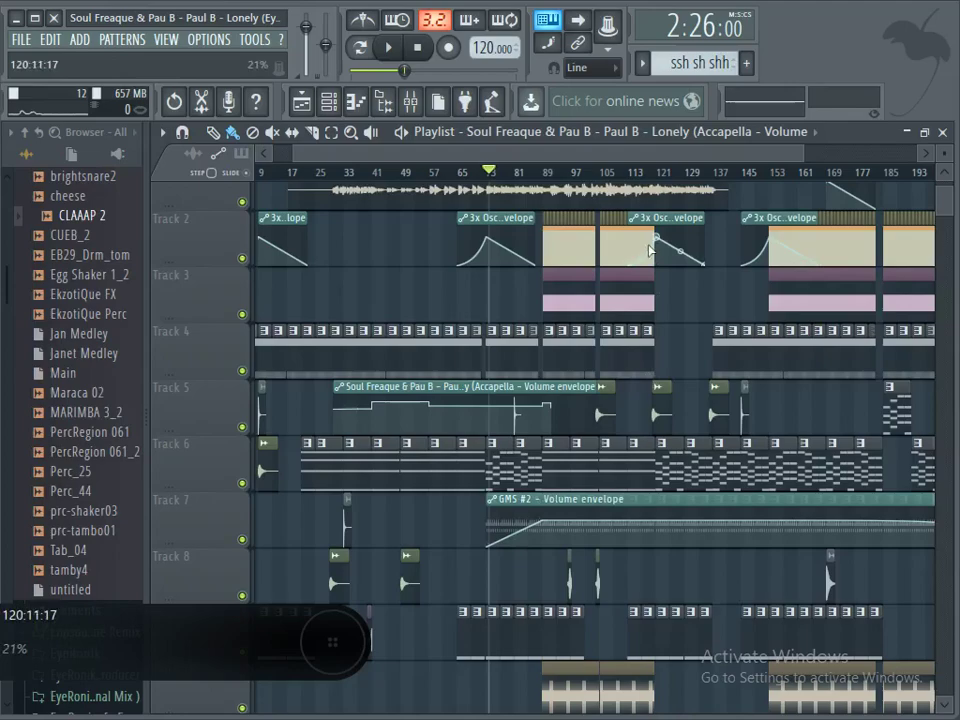
Step: Examine Tracks 16 to 23 up to about bar 217, then review the upper tracks with Tracks 1 to 15 fitted in view
{"action": "scroll", "coordinate": [626, 636], "scroll_direction": "down", "scroll_amount": 14}
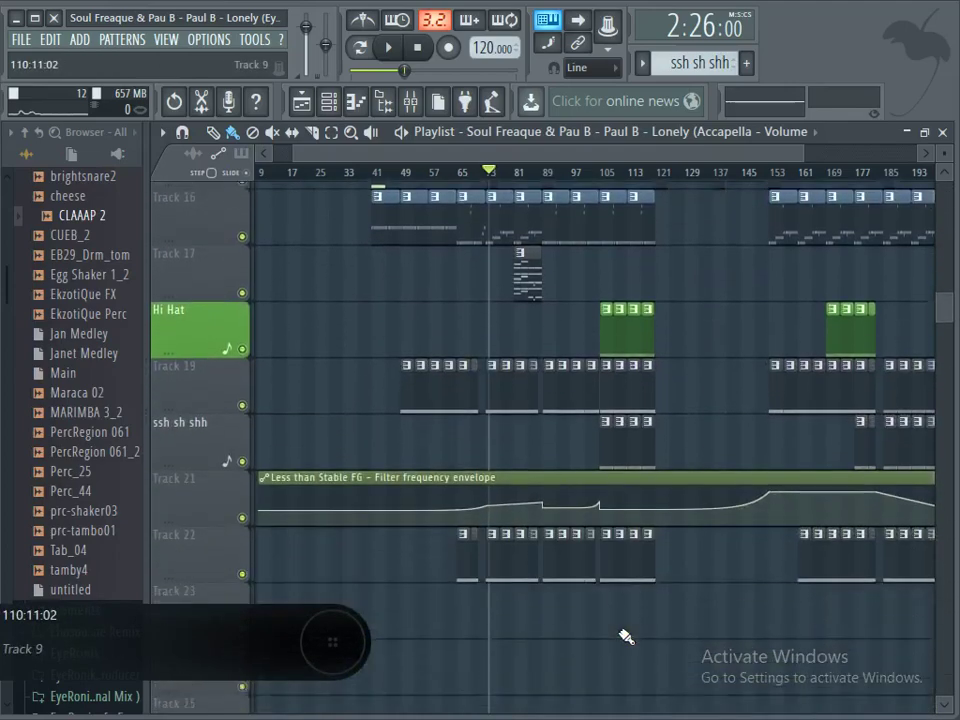
{"action": "left_click_drag", "start_coordinate": [534, 161], "coordinate": [609, 175]}
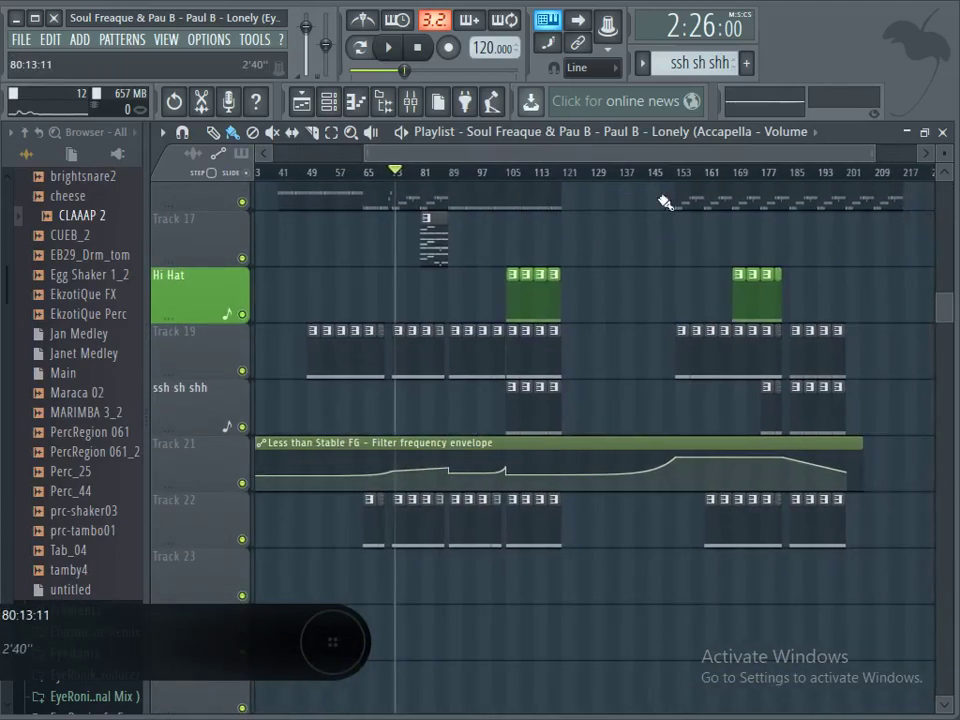
{"action": "left_click_drag", "start_coordinate": [952, 316], "coordinate": [947, 282]}
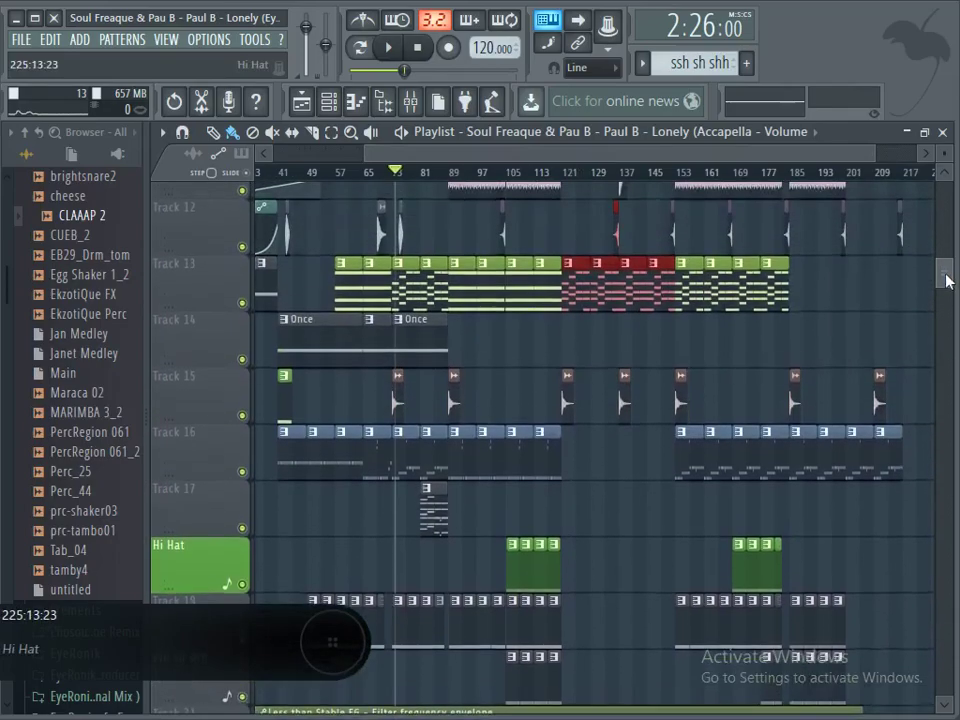
{"action": "left_click_drag", "start_coordinate": [946, 282], "coordinate": [943, 183]}
{"action": "scroll", "coordinate": [590, 447], "scroll_direction": "down", "scroll_amount": 2}
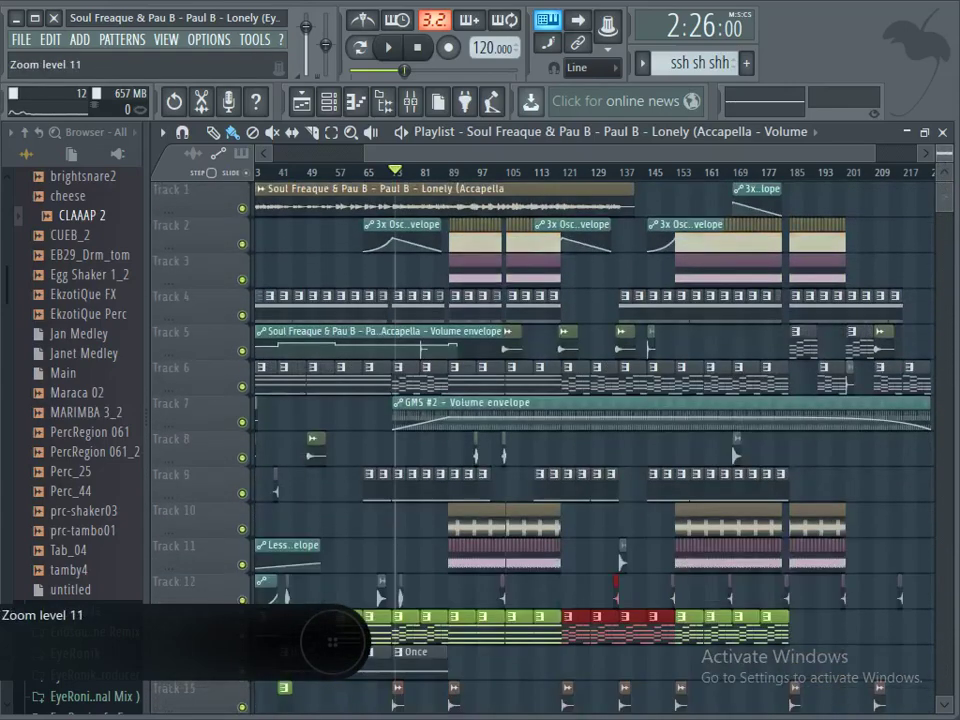
{"action": "scroll", "coordinate": [880, 160], "scroll_direction": "down", "scroll_amount": 2}
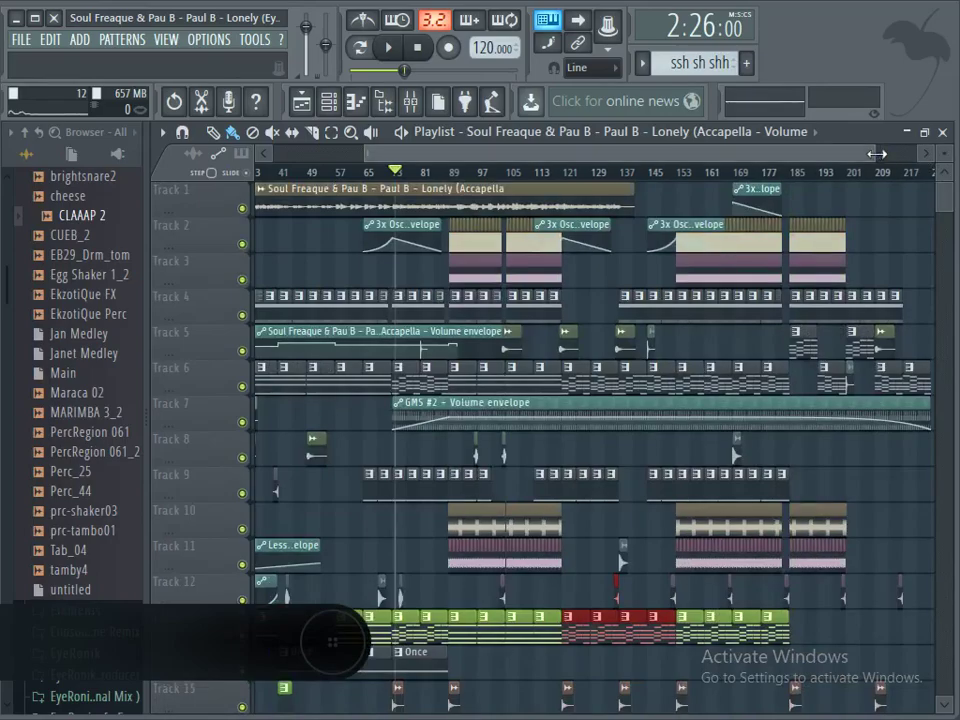
{"action": "left_click_drag", "start_coordinate": [945, 203], "coordinate": [947, 177]}
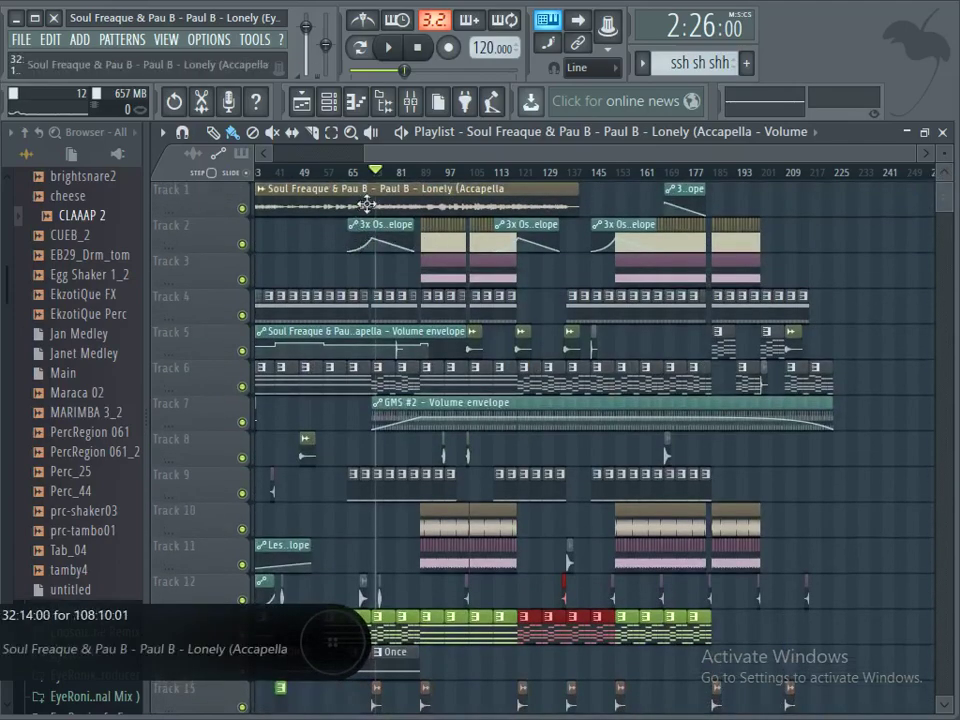
Step: Select the time range from bar 73 to about bar 161, clear the selection, and return to the start of the arrangement
{"action": "left_click_drag", "start_coordinate": [383, 177], "coordinate": [650, 190]}
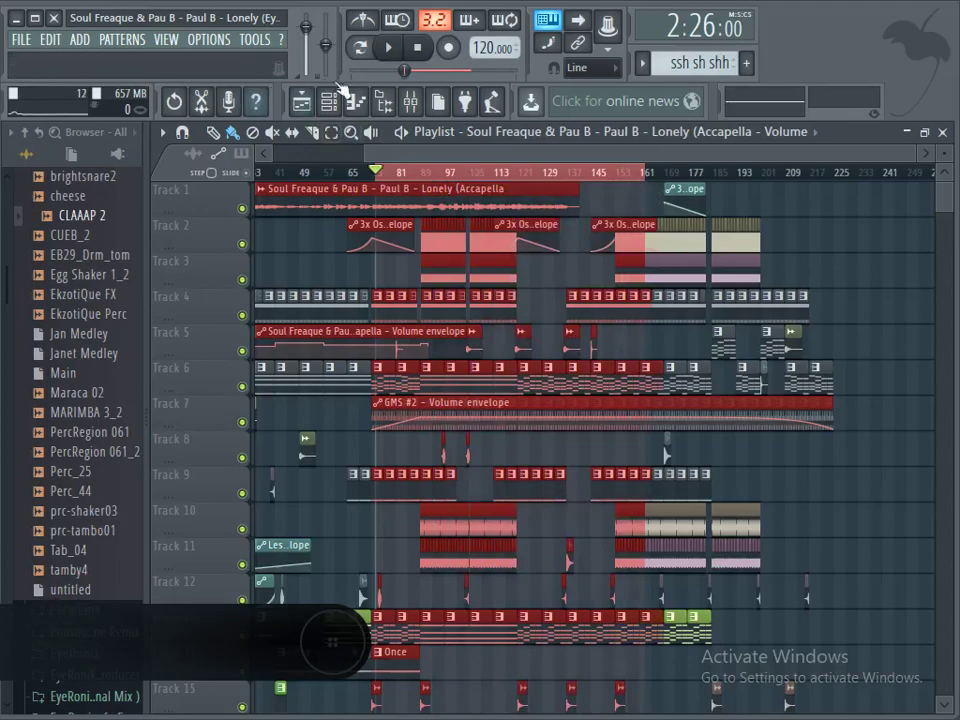
{"action": "left_click", "coordinate": [463, 180]}
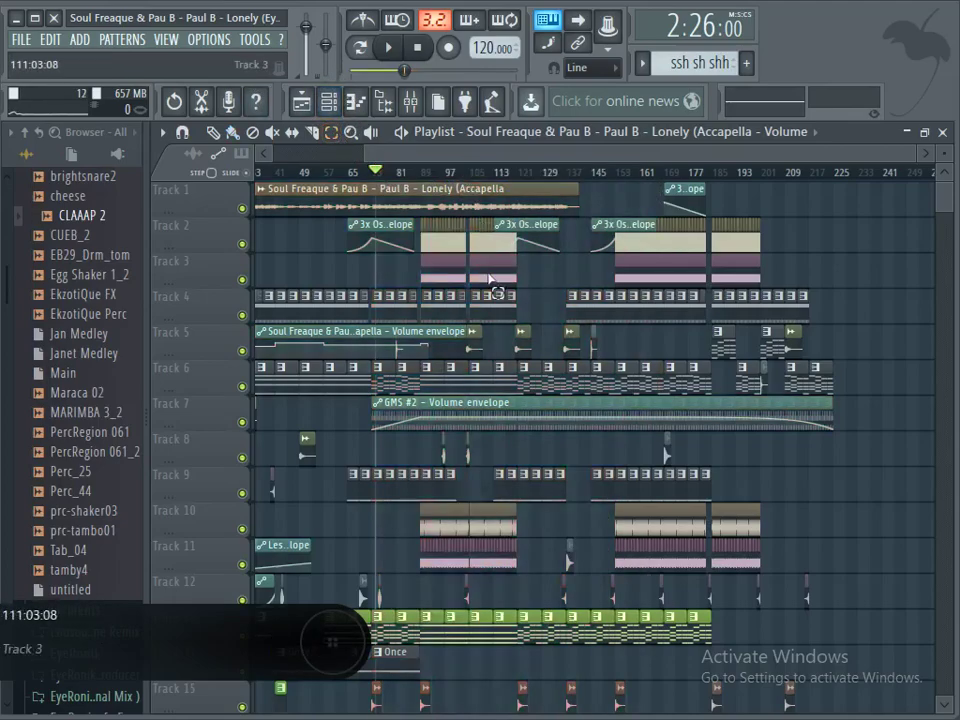
{"action": "left_click_drag", "start_coordinate": [856, 158], "coordinate": [278, 125]}
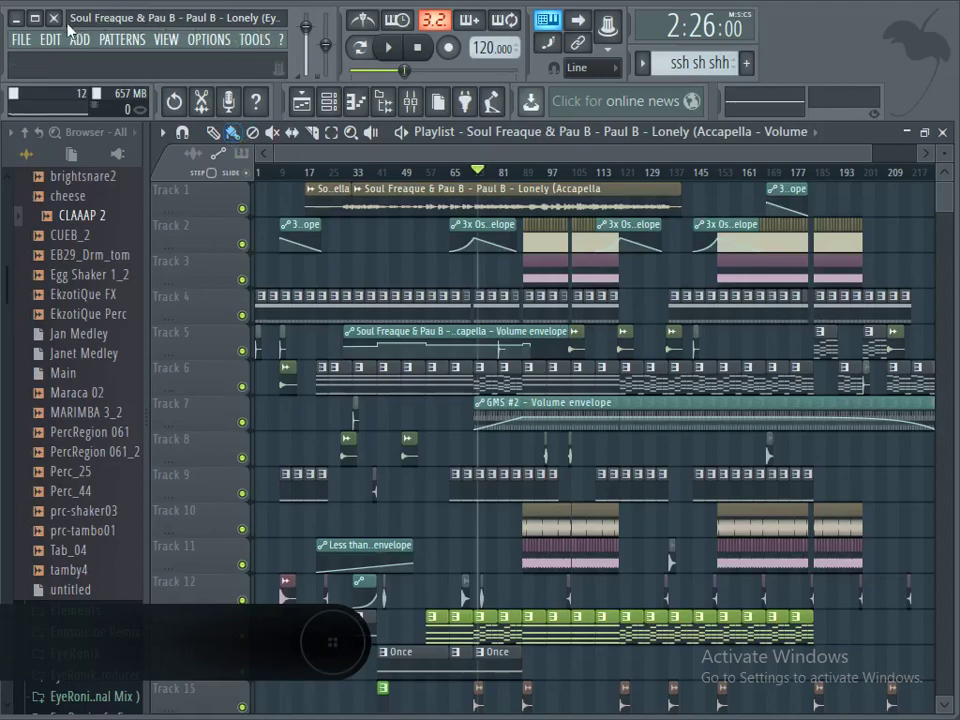
Step: Minimize the Dub Mix project and switch to the OBS window
{"action": "left_click", "coordinate": [16, 18]}
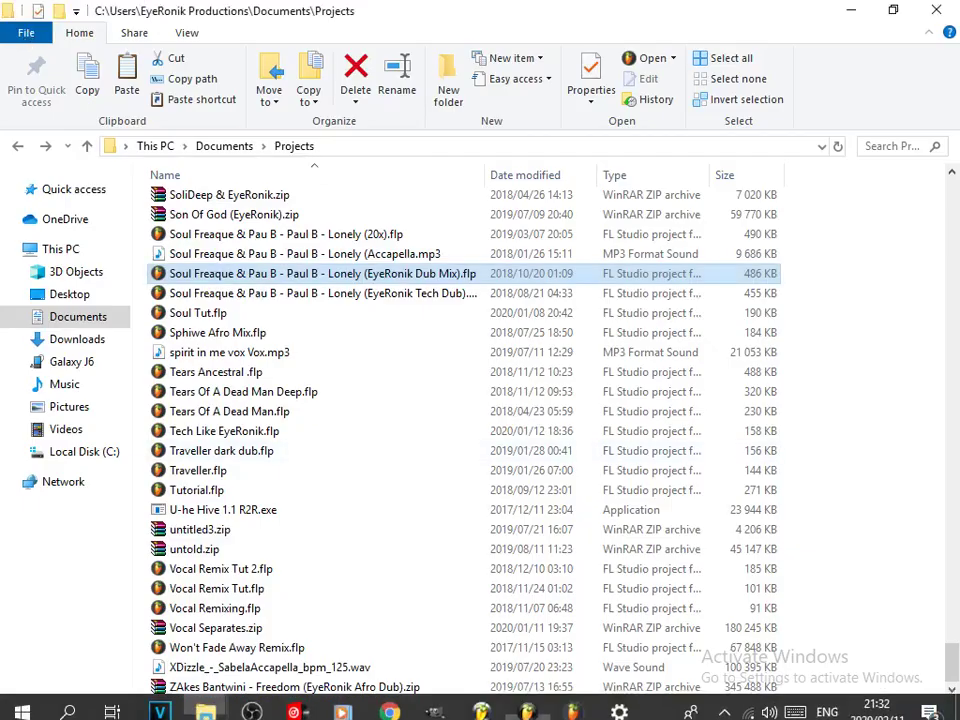
{"action": "left_click", "coordinate": [252, 701]}
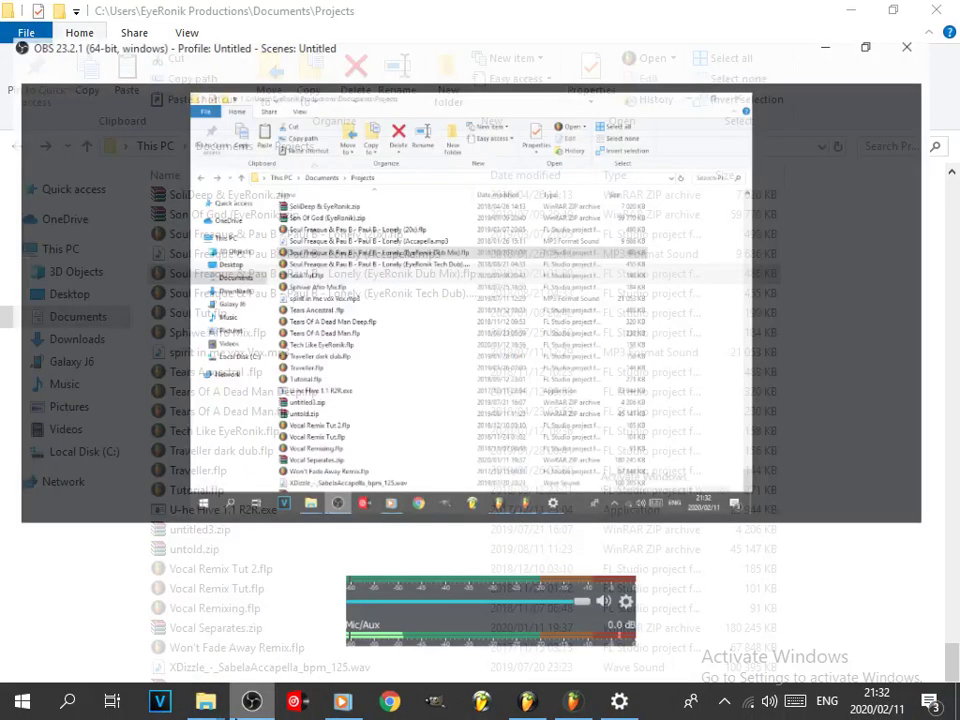